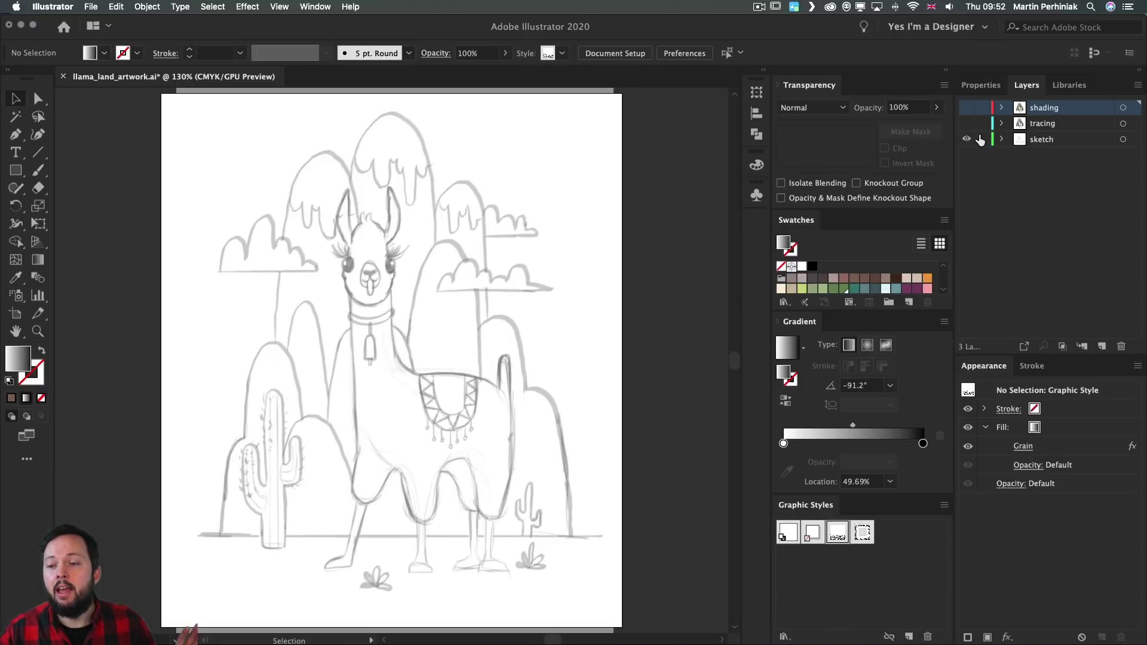
Turn on the coloured llama tracing and grain shading layers, leaving the sketch layer's options unchanged.
{"action": "double_click", "coordinate": [1067, 140]}
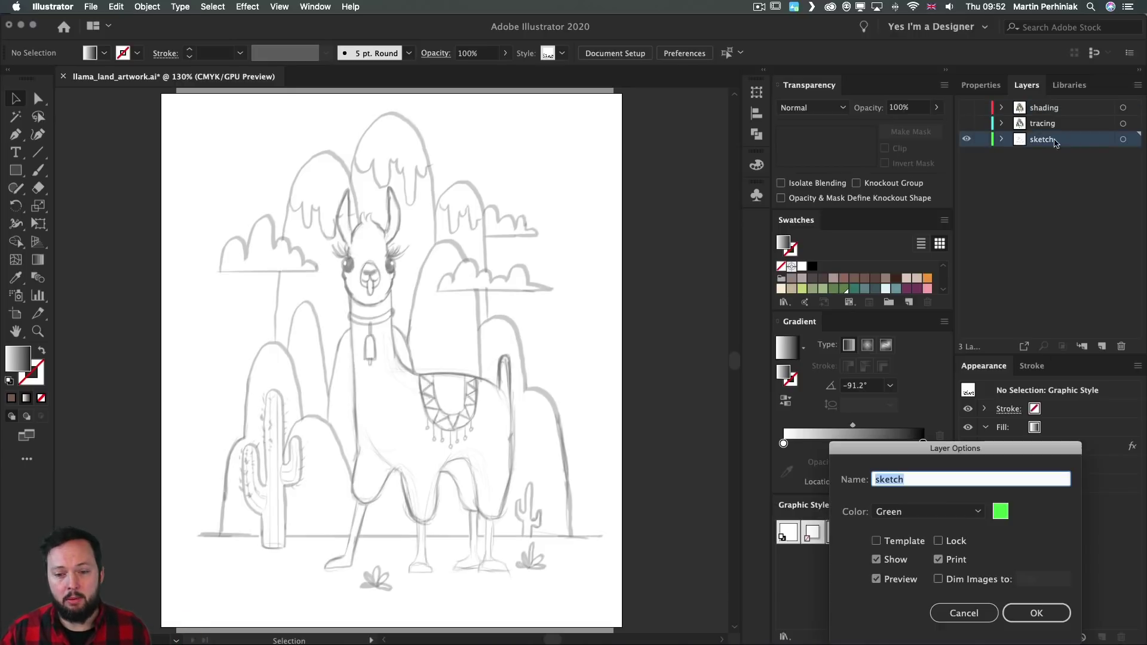
{"action": "left_click_drag", "start_coordinate": [939, 451], "coordinate": [909, 148]}
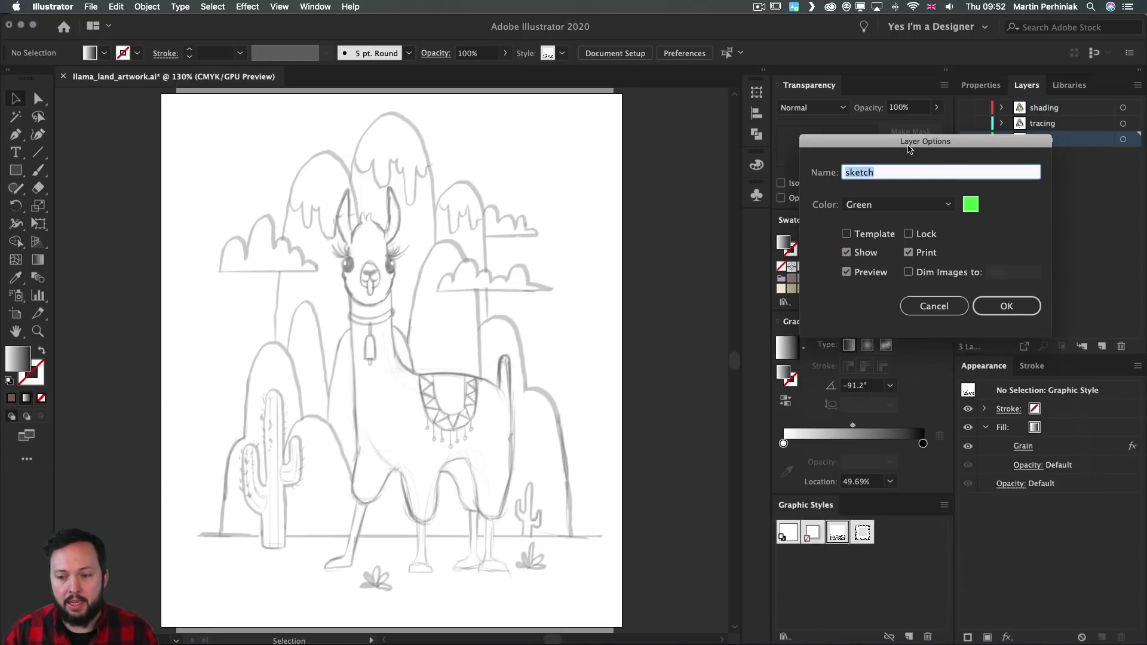
{"action": "left_click", "coordinate": [949, 304]}
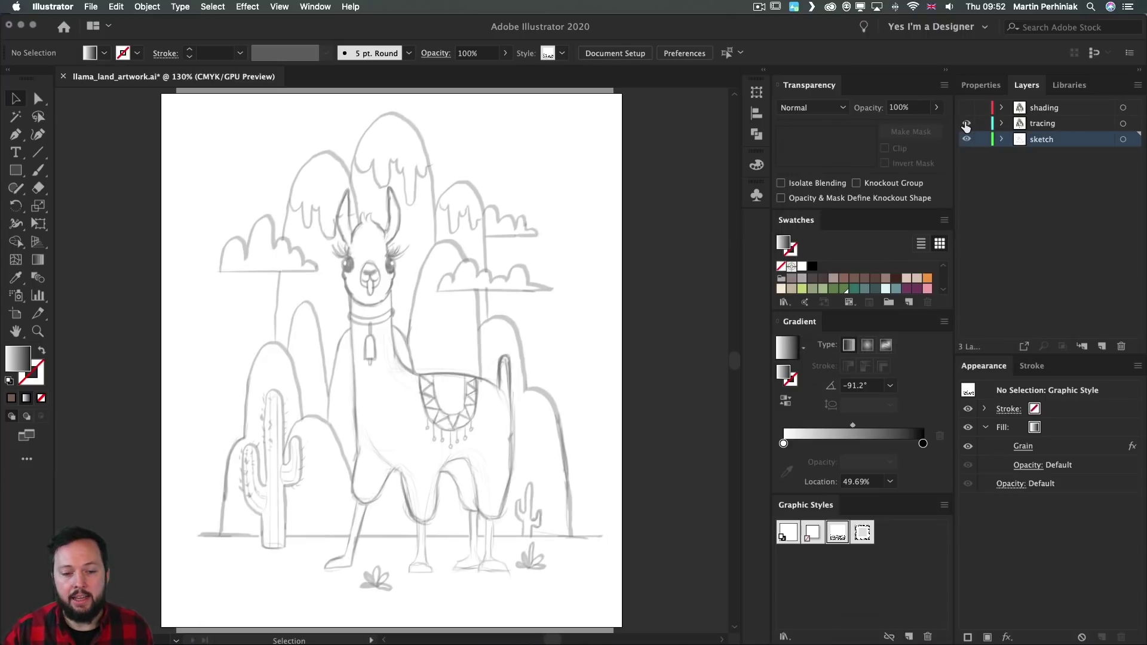
{"action": "left_click", "coordinate": [966, 124]}
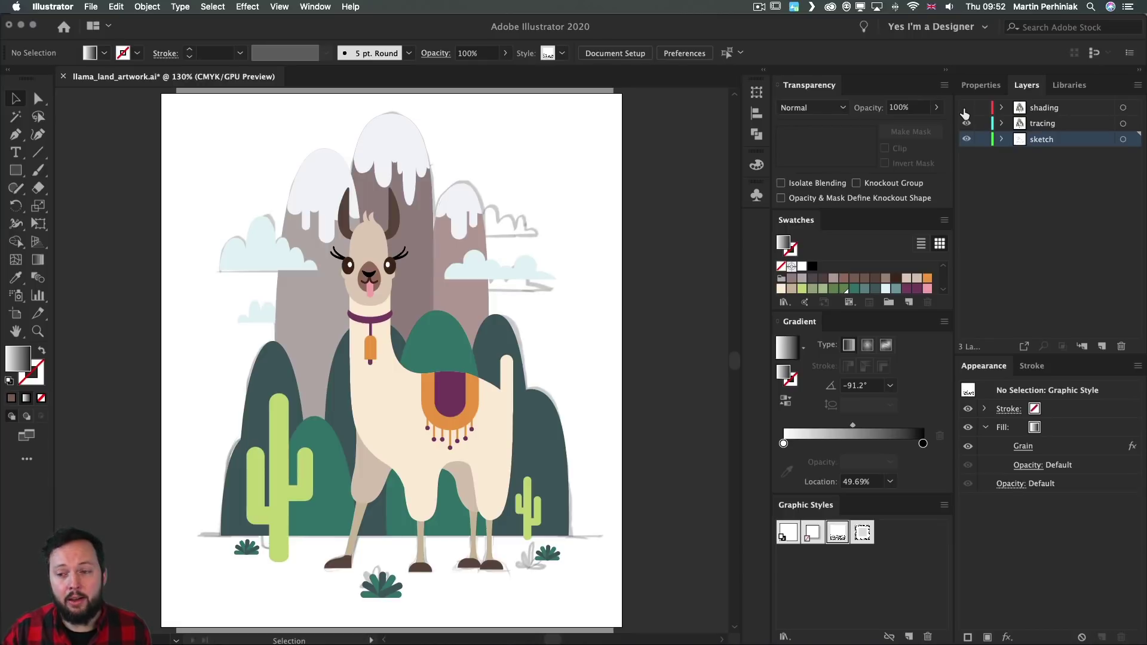
{"action": "left_click", "coordinate": [966, 108]}
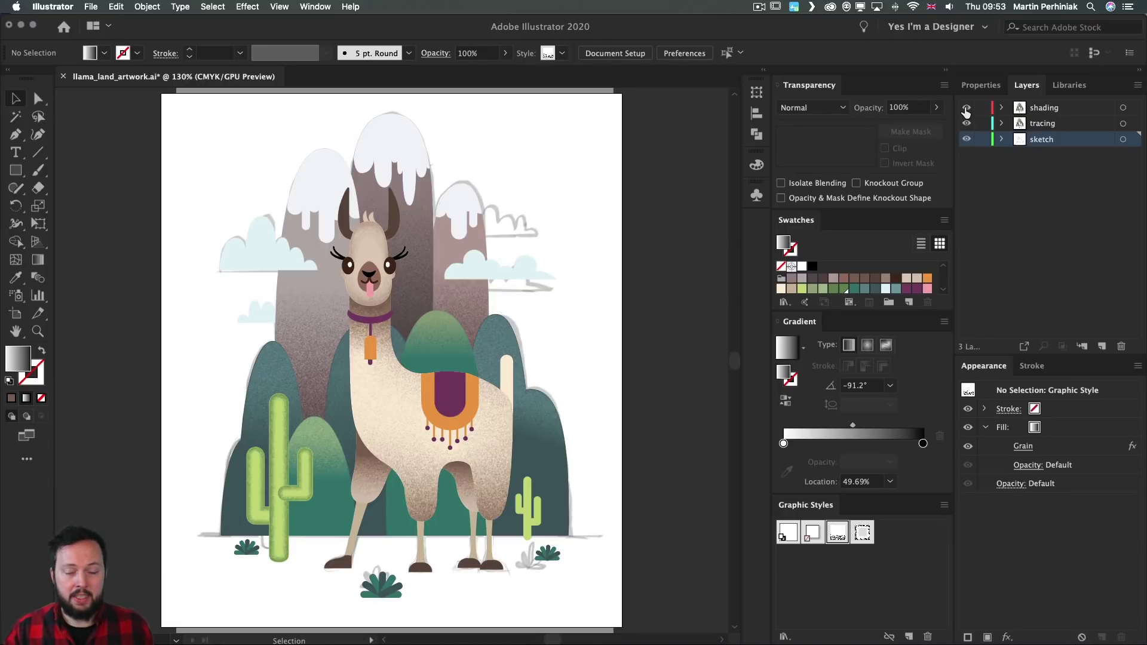
Hide the rough sketch layer and zoom in on the llama.
{"action": "left_click", "coordinate": [966, 140]}
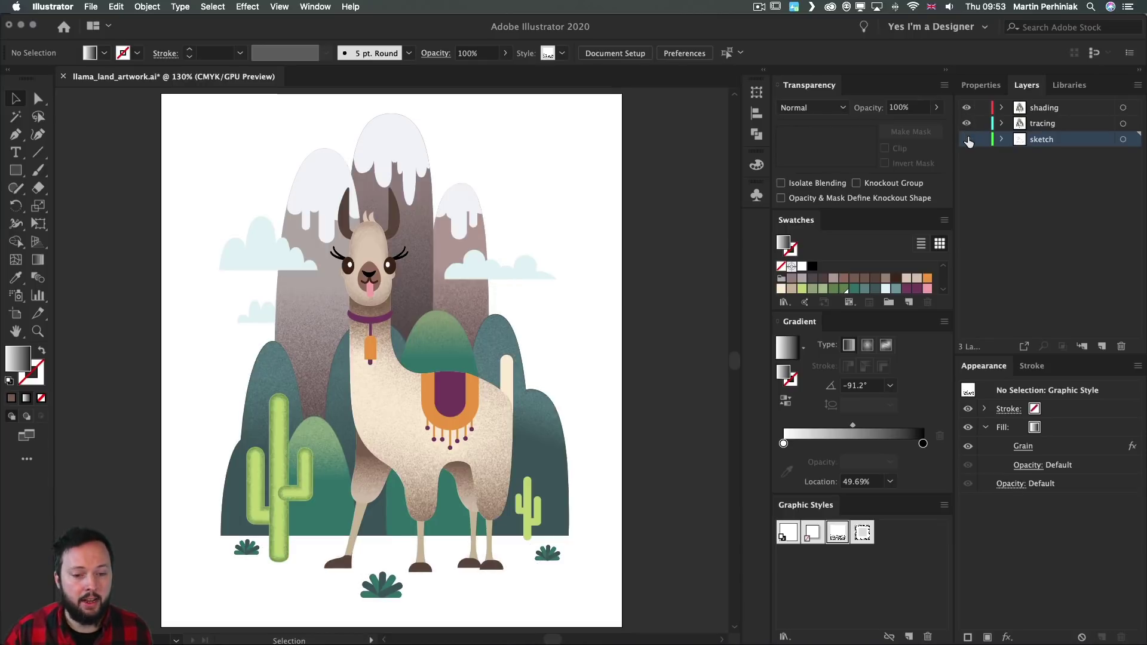
{"action": "key", "text": "z"}
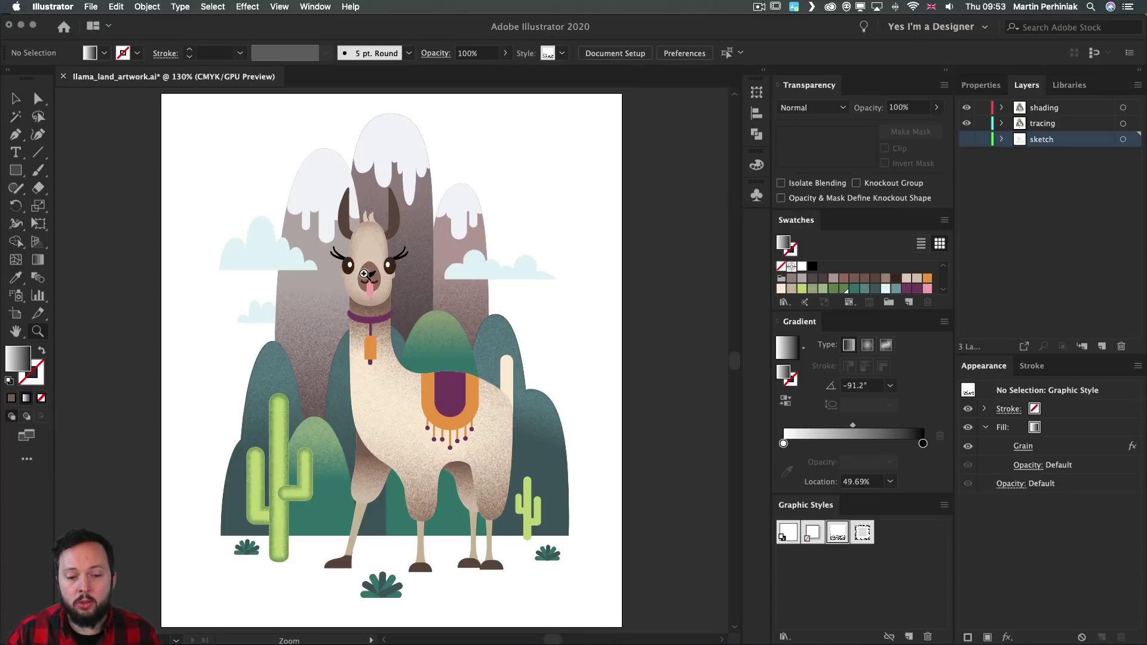
{"action": "left_click_drag", "start_coordinate": [365, 275], "coordinate": [466, 296]}
{"action": "left_click_drag", "start_coordinate": [412, 242], "coordinate": [424, 266]}
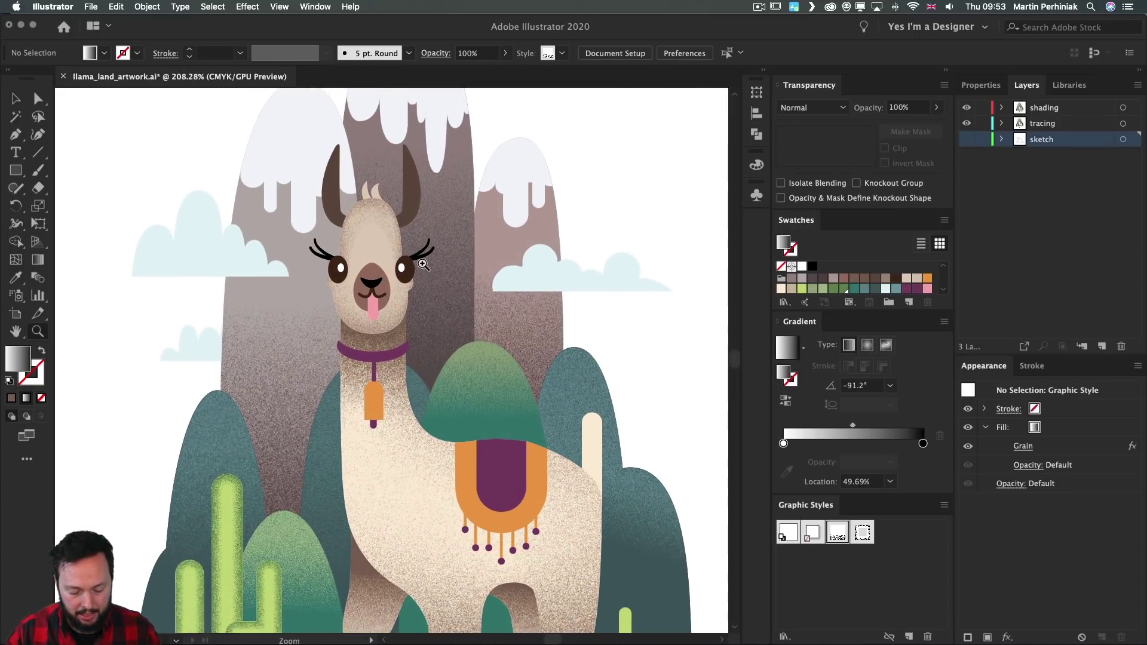
{"action": "key", "text": "v"}
{"action": "scroll", "coordinate": [640, 213], "scroll_direction": "up", "scroll_amount": 2}
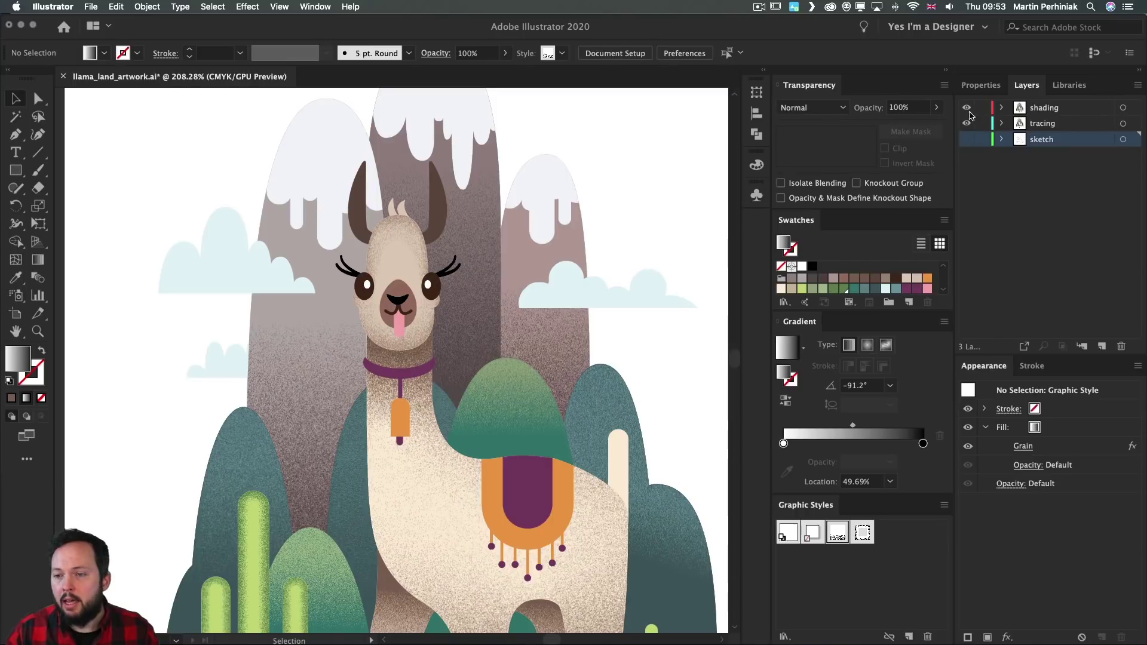
Toggle the grain shading layer on and off to compare, leaving it hidden.
{"action": "left_click", "coordinate": [967, 113]}
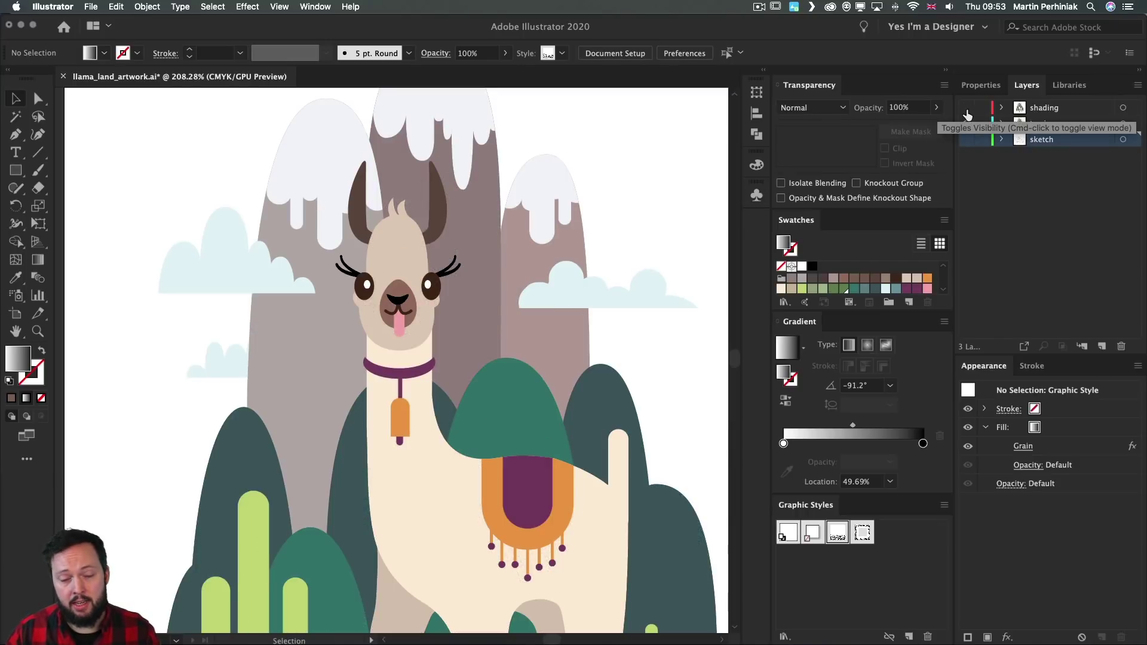
{"action": "left_click", "coordinate": [967, 114]}
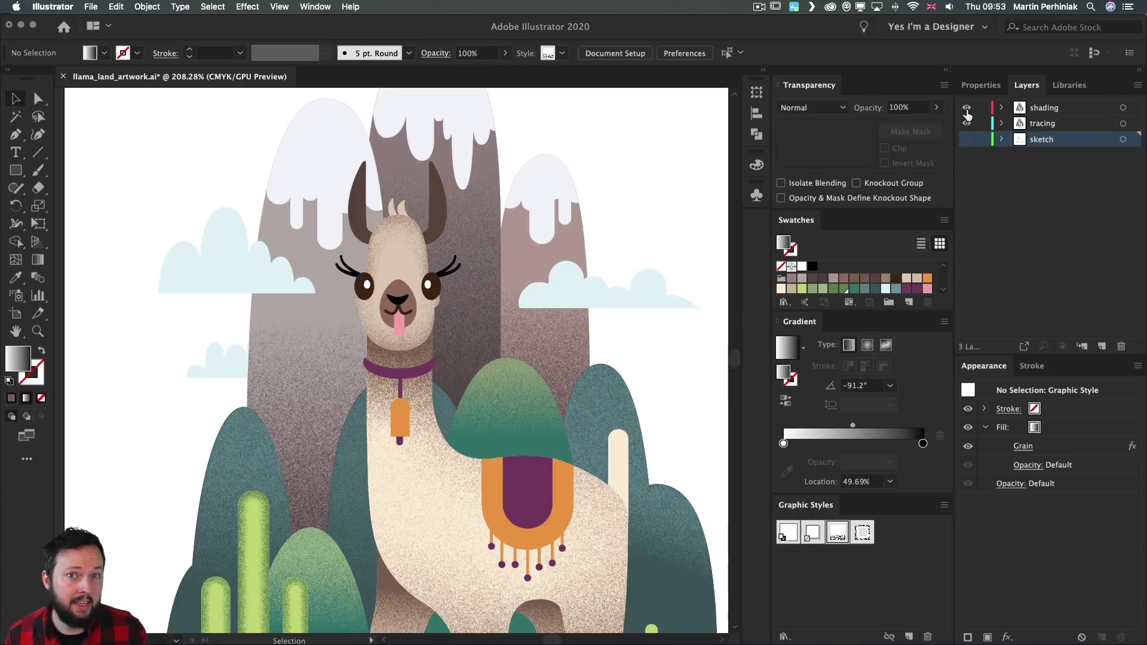
{"action": "left_click", "coordinate": [966, 109]}
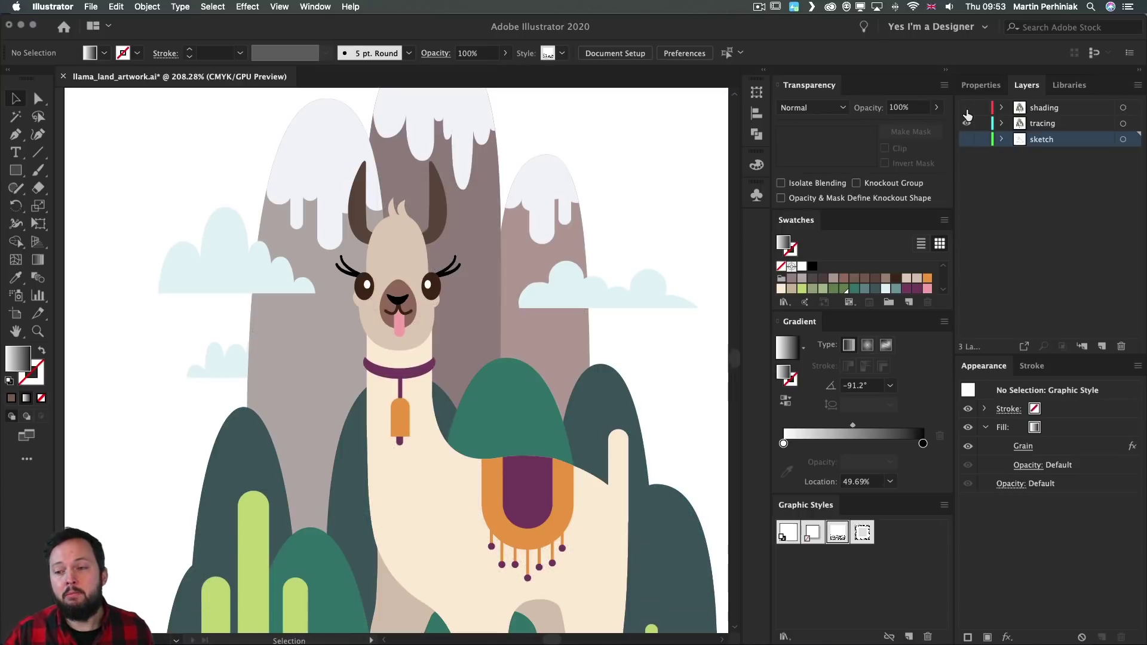
{"action": "left_click", "coordinate": [966, 107]}
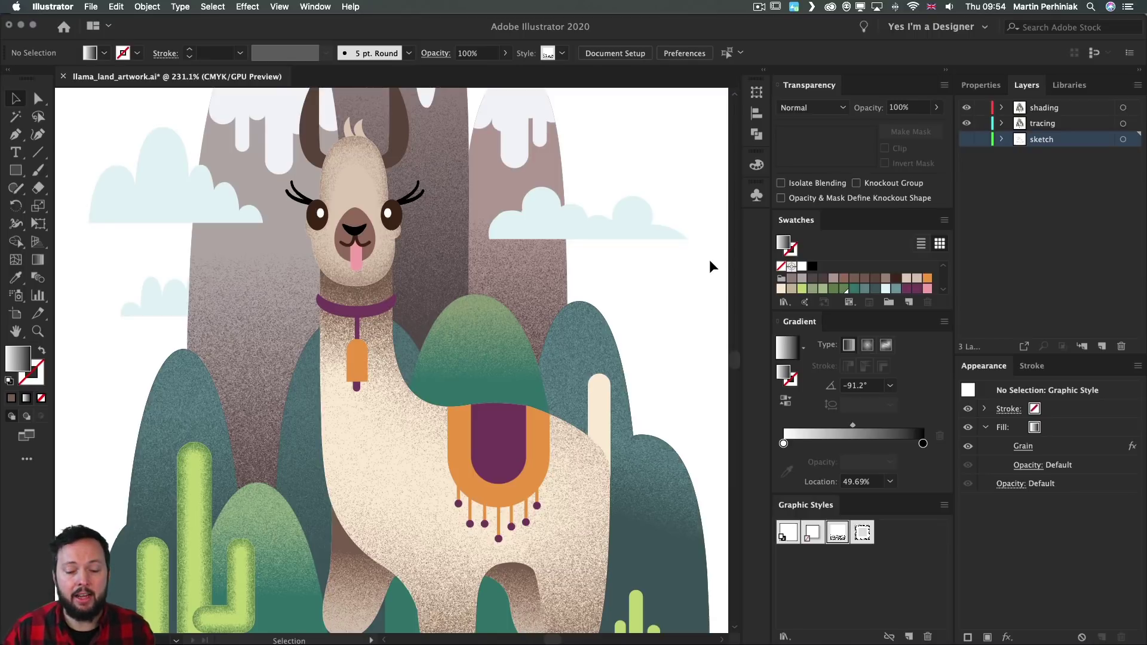
{"action": "scroll", "coordinate": [588, 290], "scroll_direction": "left", "scroll_amount": 5}
{"action": "scroll", "coordinate": [468, 430], "scroll_direction": "down", "scroll_amount": 5}
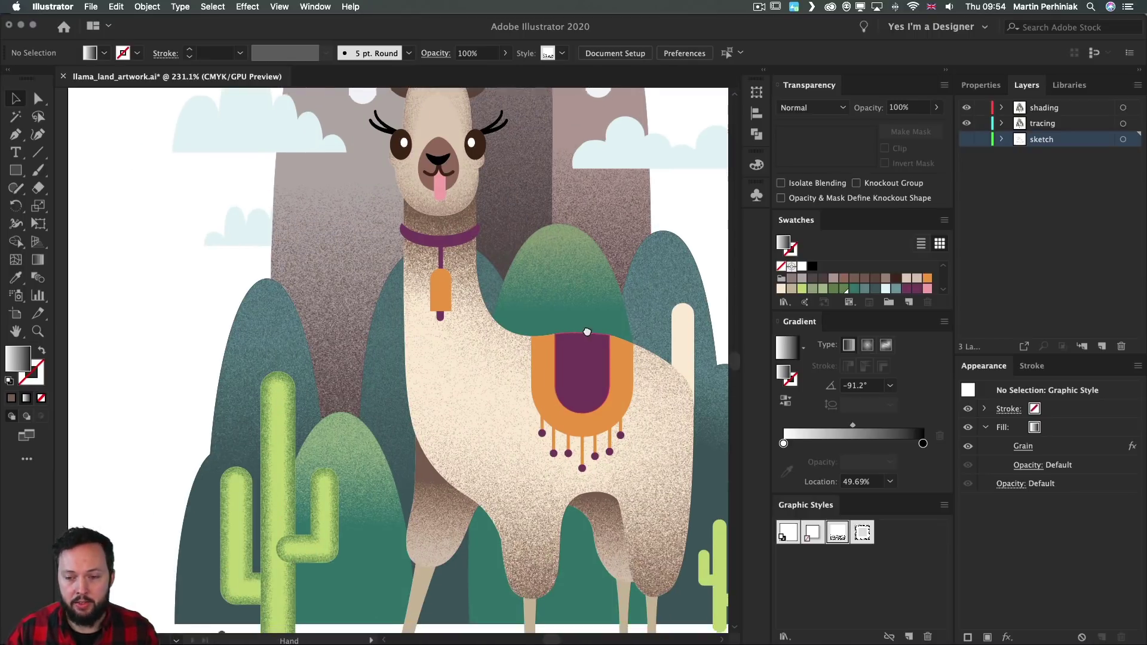
{"action": "left_click", "coordinate": [967, 108]}
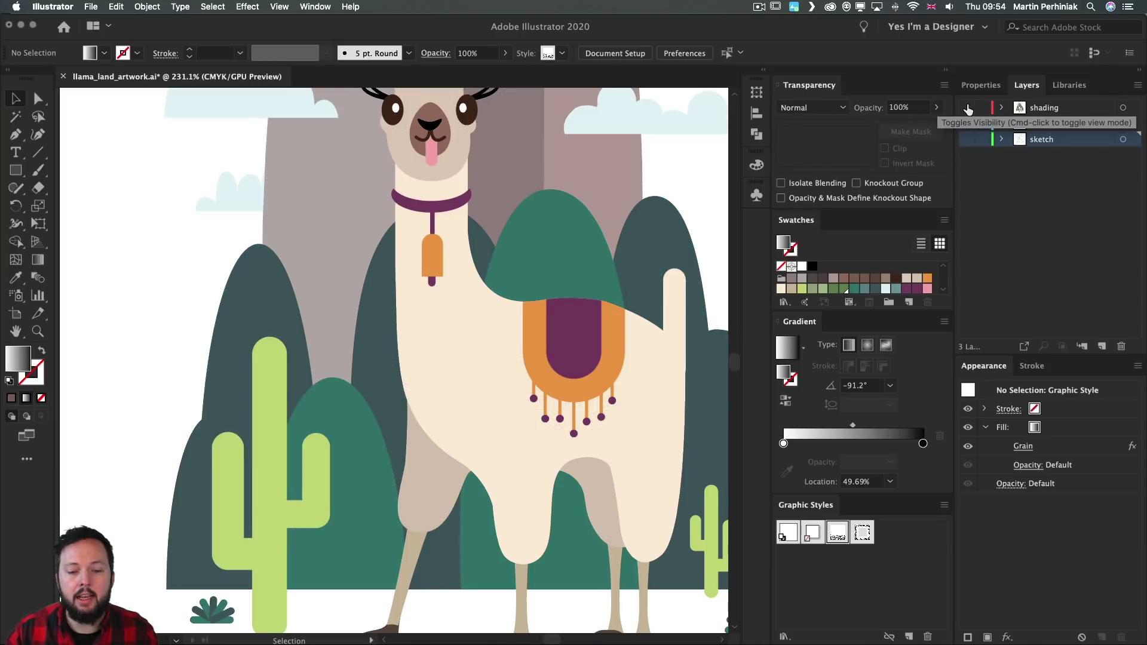
{"action": "left_click", "coordinate": [967, 108]}
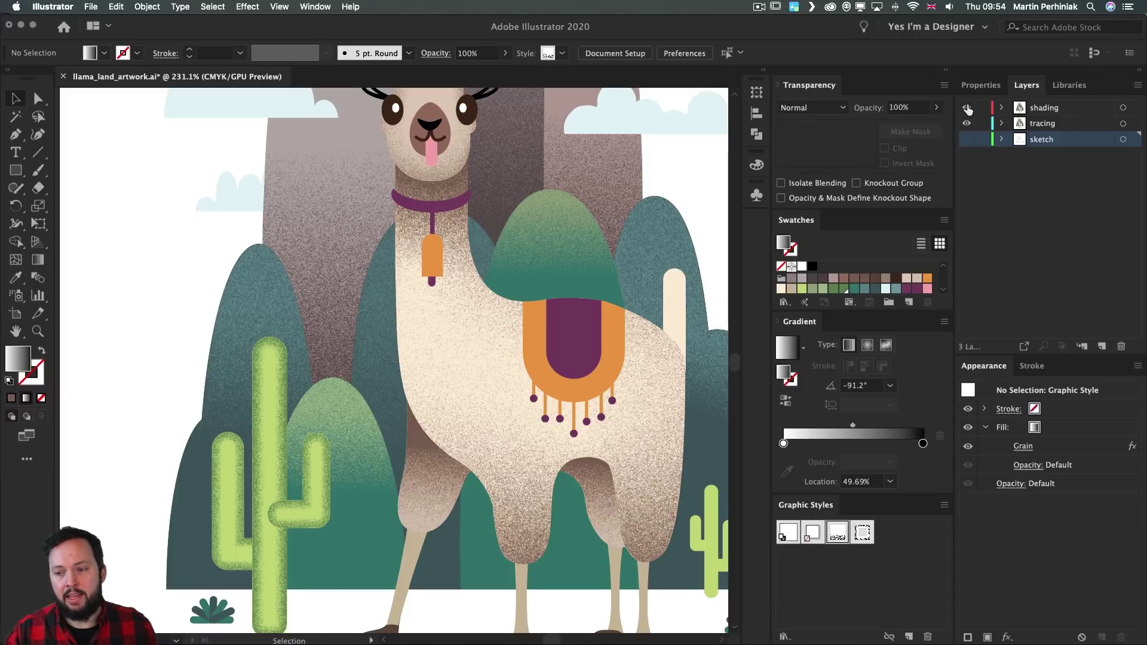
{"action": "left_click", "coordinate": [967, 108]}
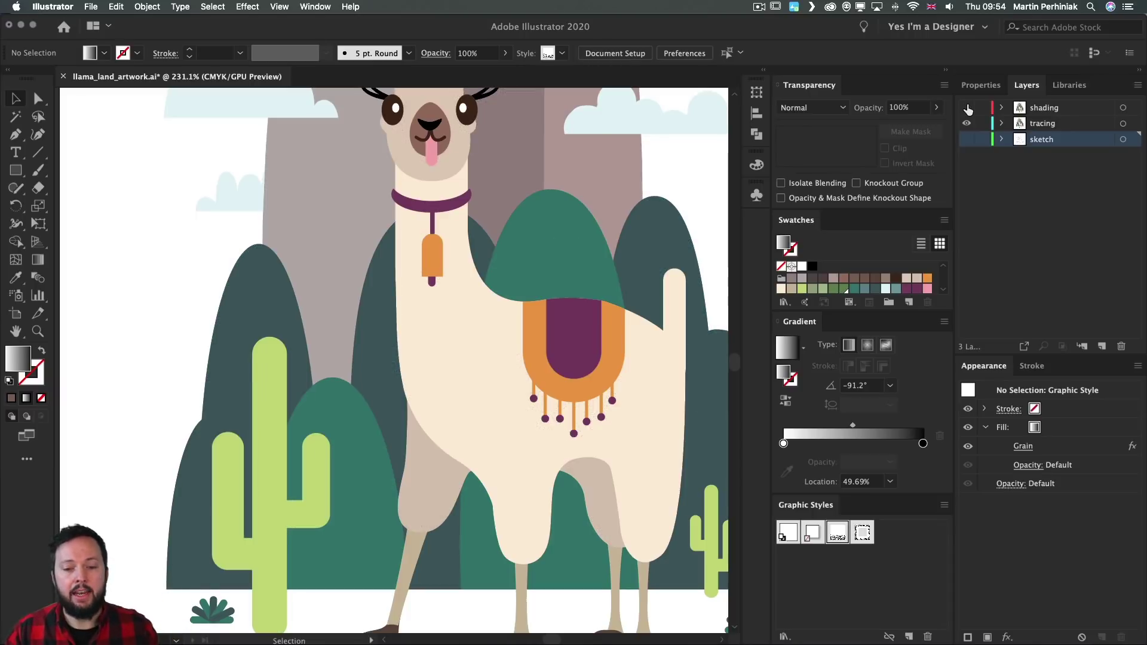
{"action": "left_click", "coordinate": [967, 108]}
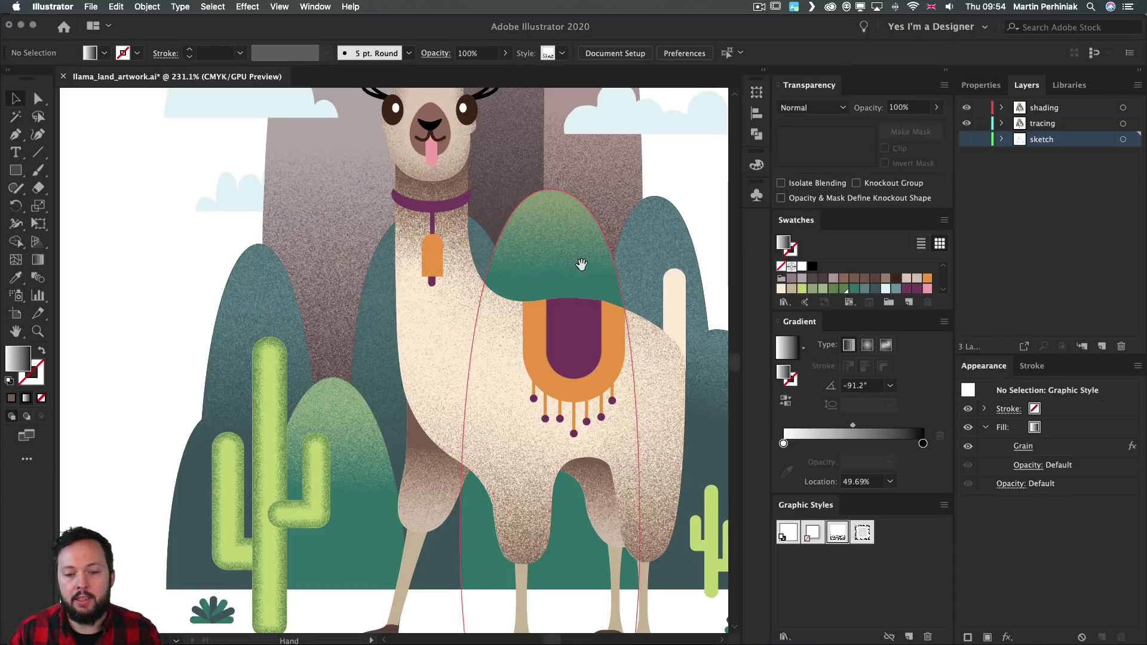
{"action": "left_click_drag", "start_coordinate": [581, 264], "coordinate": [433, 353]}
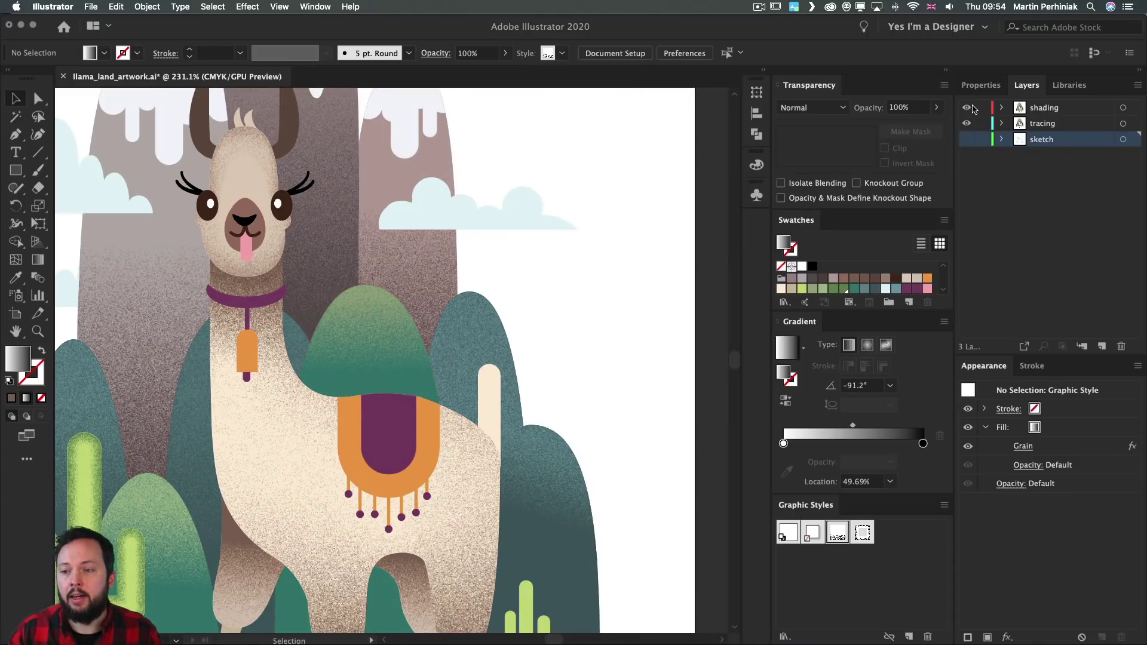
{"action": "left_click", "coordinate": [967, 109]}
{"action": "scroll", "coordinate": [646, 210], "scroll_direction": "left", "scroll_amount": 5}
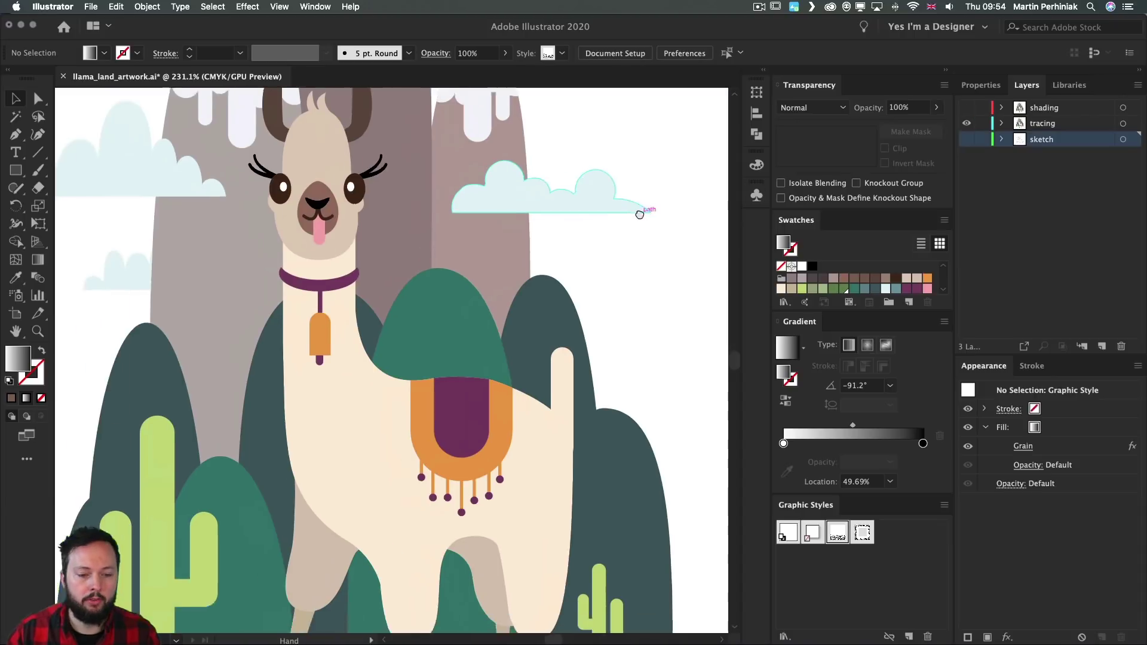
Copy the green saddle path and paste it in front, exactly over the original.
{"action": "key", "text": "a"}
{"action": "left_click", "coordinate": [454, 315]}
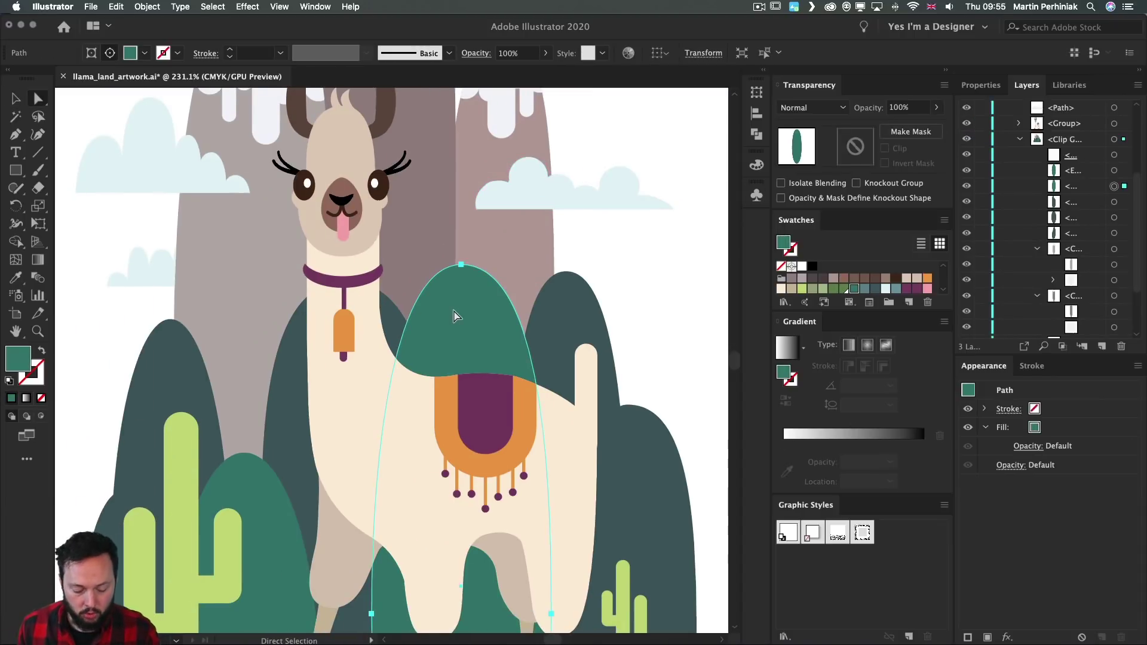
{"action": "key", "text": "super+c"}
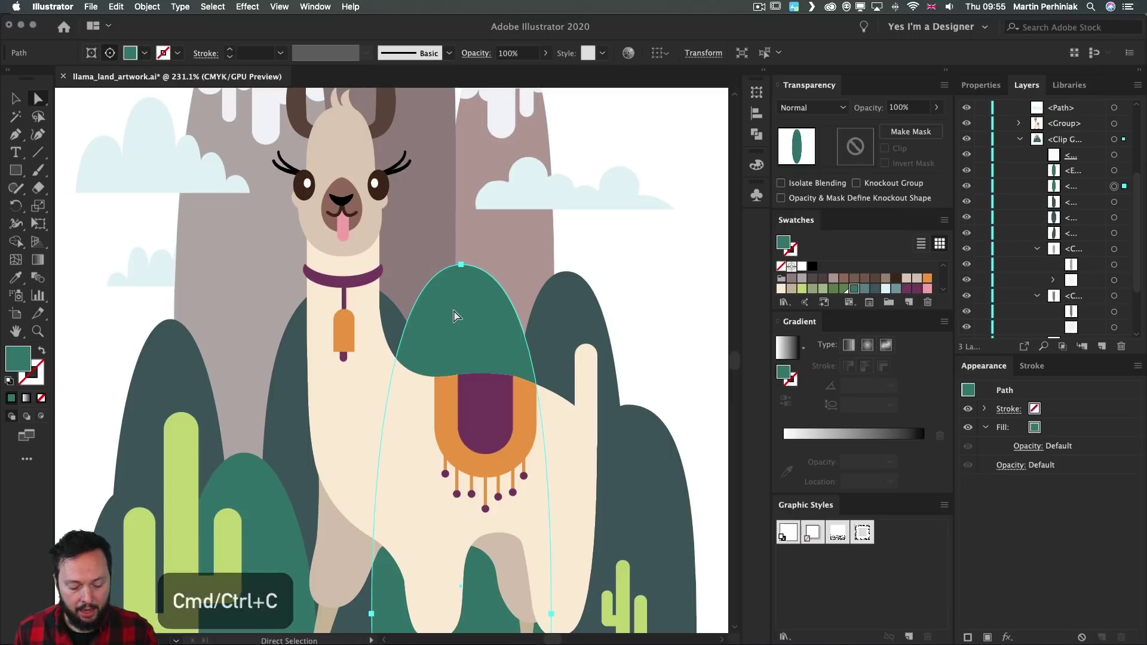
{"action": "key", "text": "super+f"}
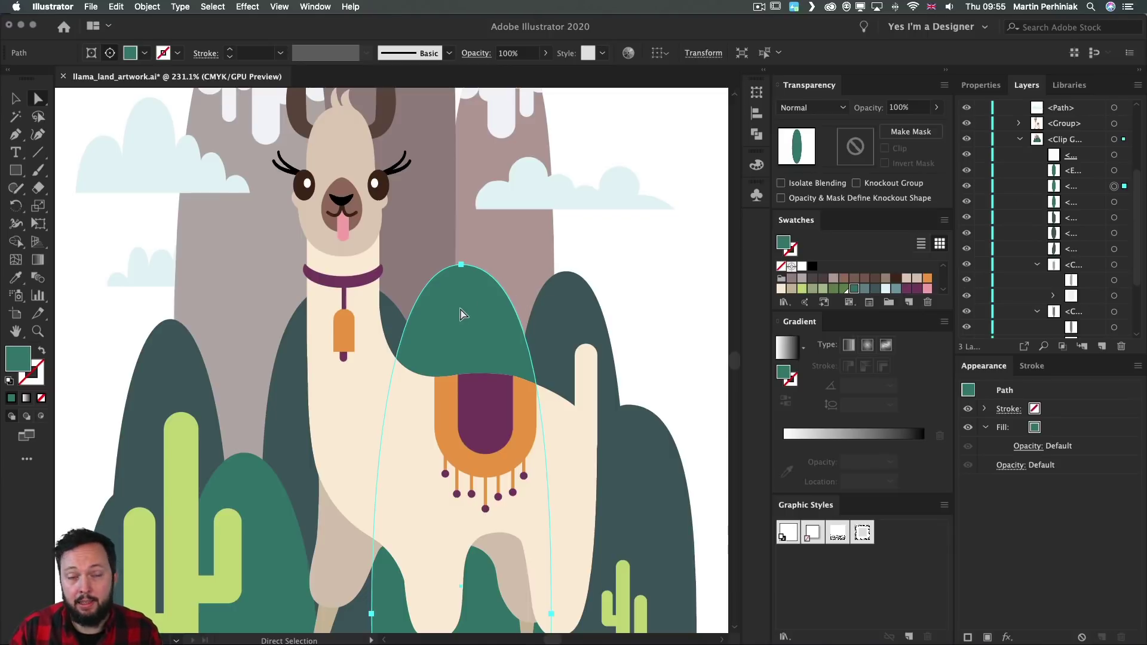
{"action": "left_click_drag", "start_coordinate": [461, 306], "coordinate": [501, 297]}
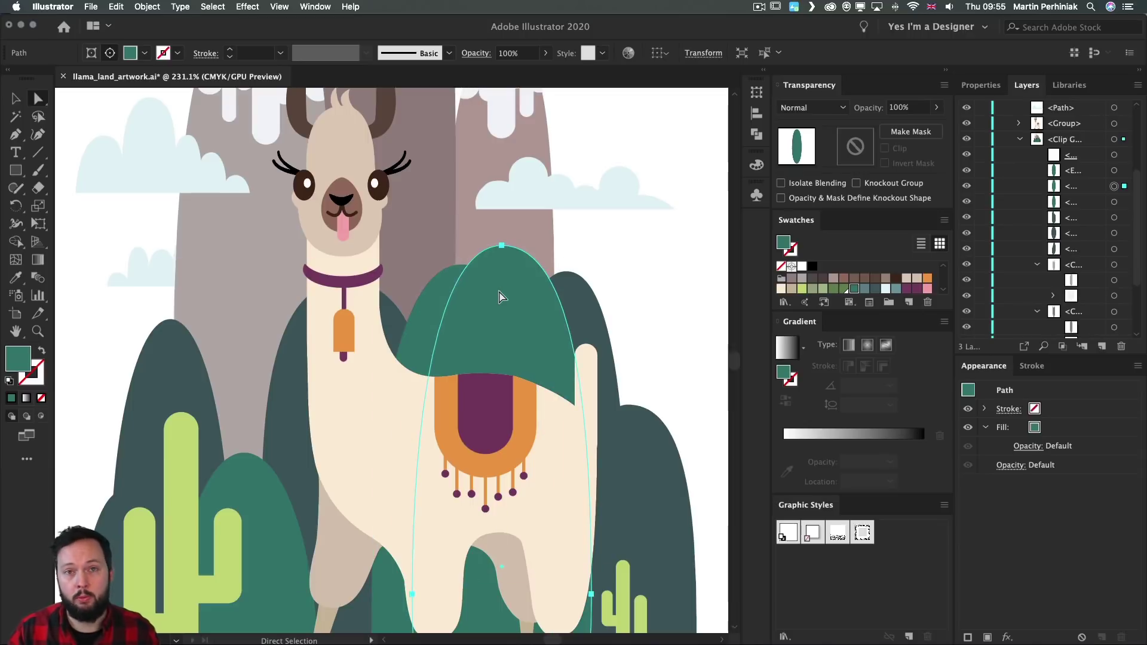
{"action": "key", "text": "super+z"}
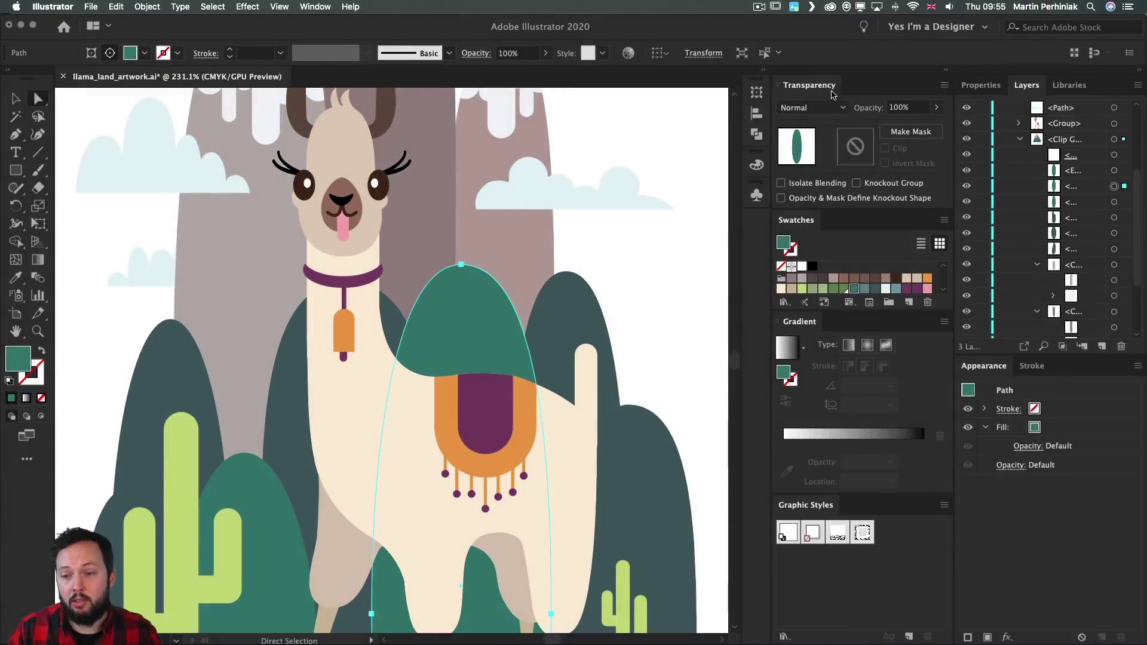
Make an inverted opacity mask on the saddle and enter mask editing.
{"action": "left_click", "coordinate": [911, 132]}
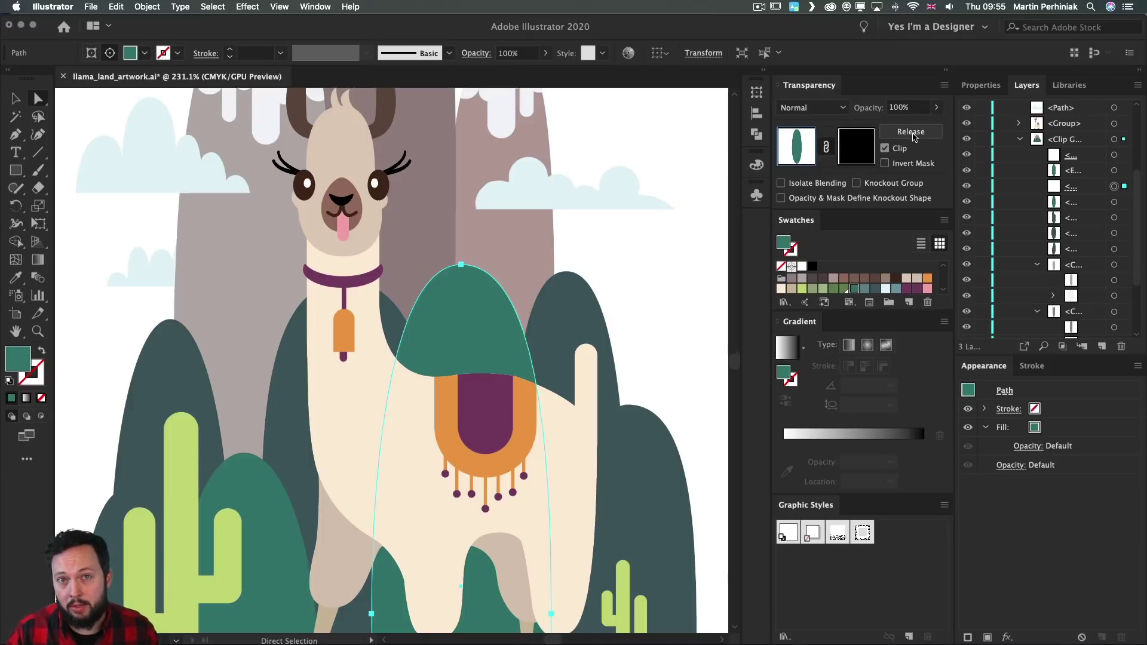
{"action": "left_click", "coordinate": [316, 7]}
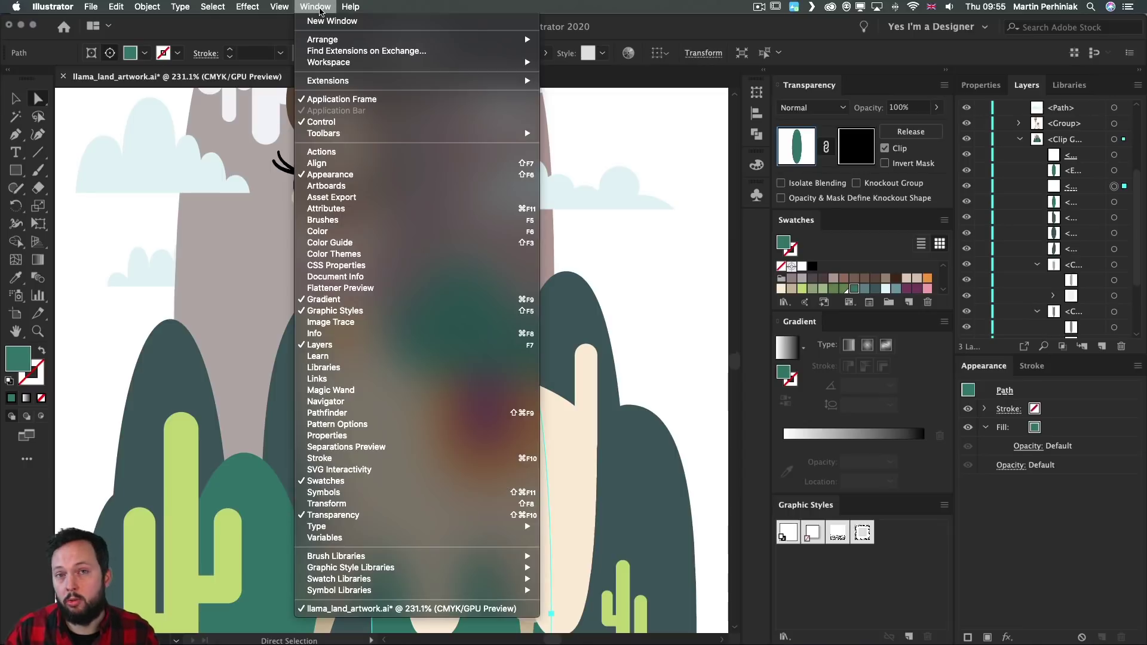
{"action": "left_click", "coordinate": [317, 7]}
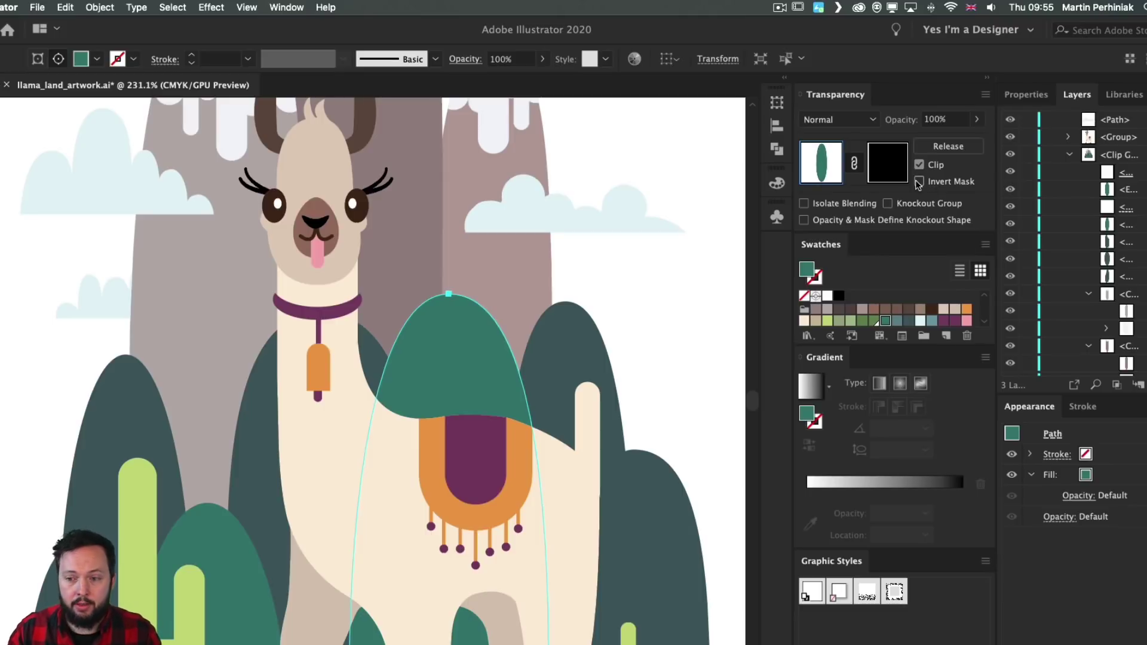
{"action": "left_click", "coordinate": [919, 182]}
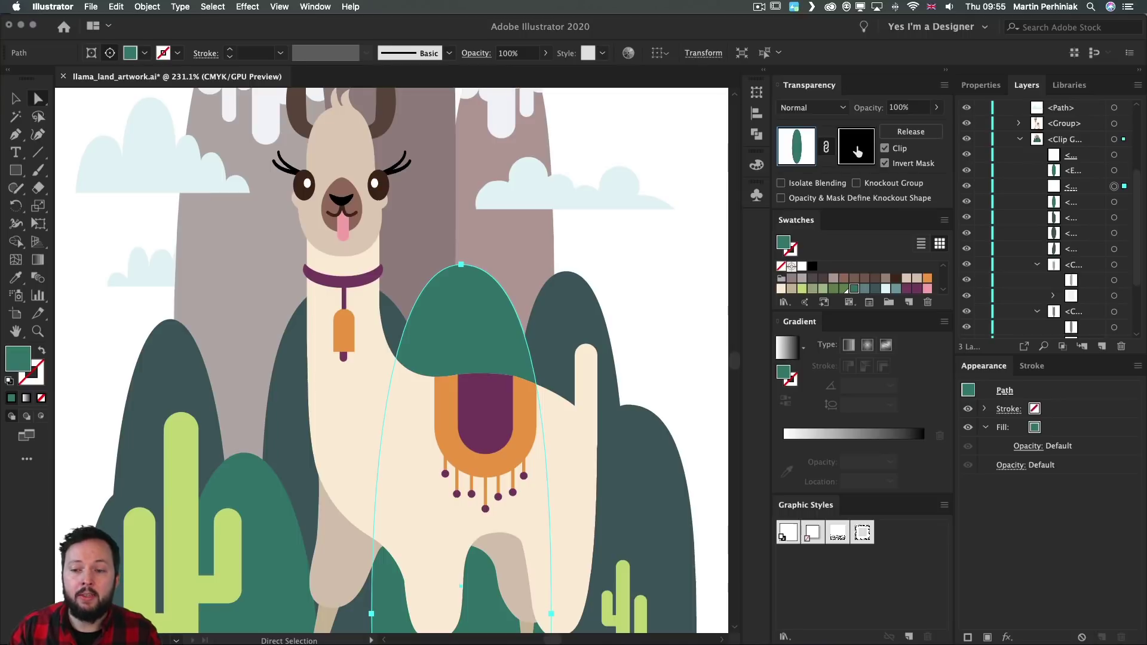
{"action": "left_click", "coordinate": [854, 148]}
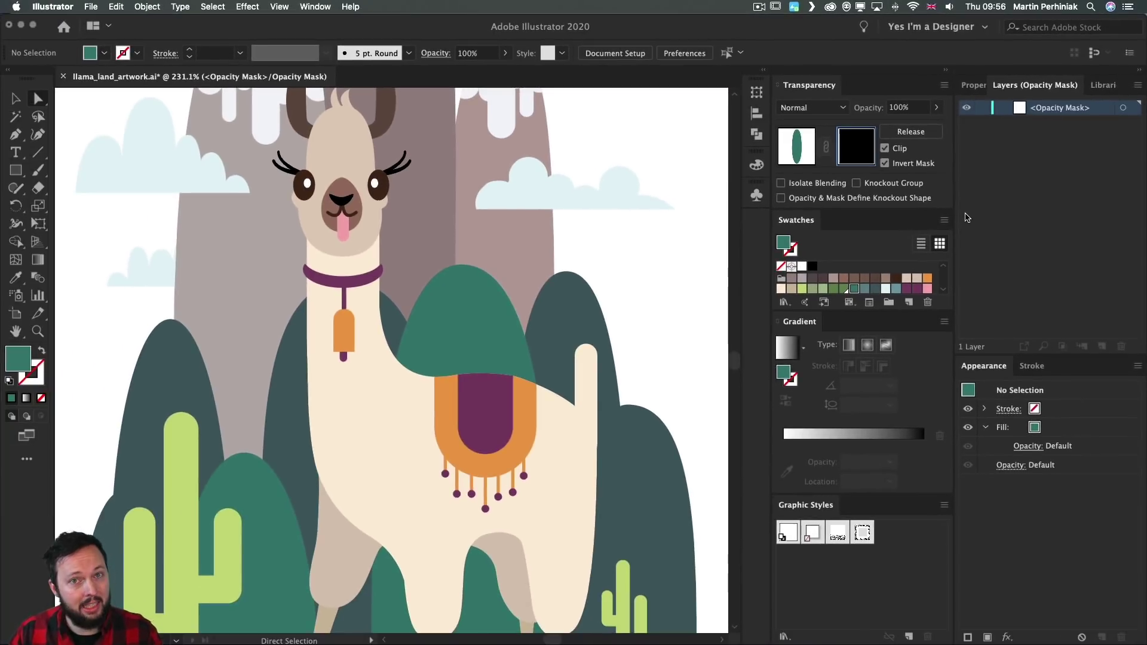
Paste the copied saddle in front inside the mask, then return to the saddle artwork.
{"action": "key", "text": "super+f"}
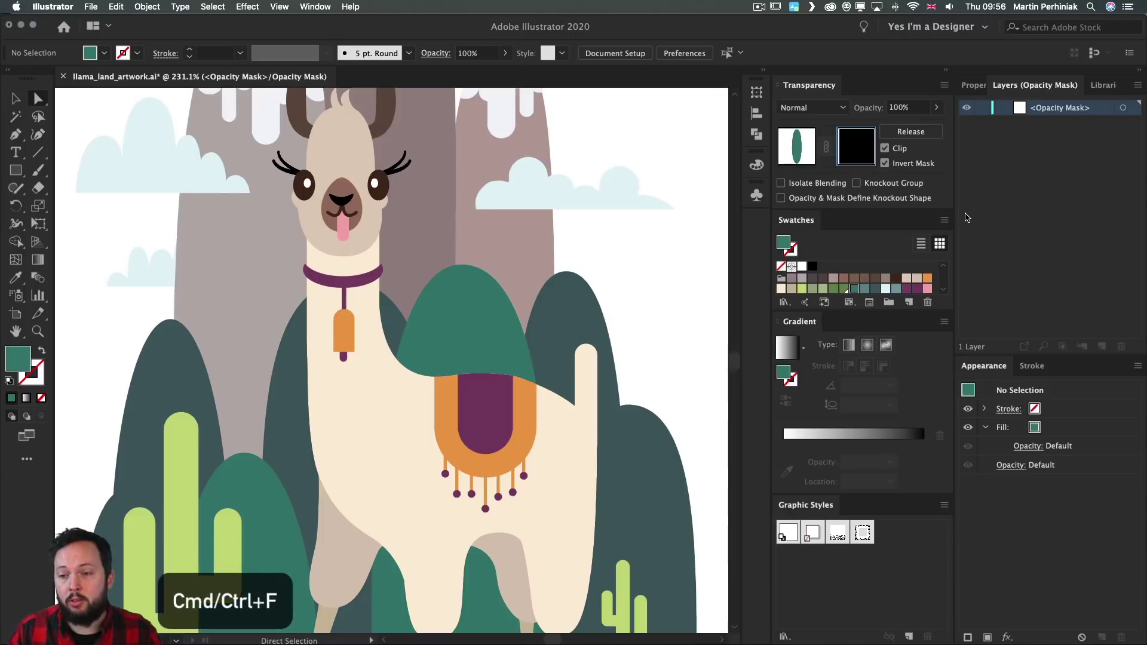
{"action": "key", "text": "super+f"}
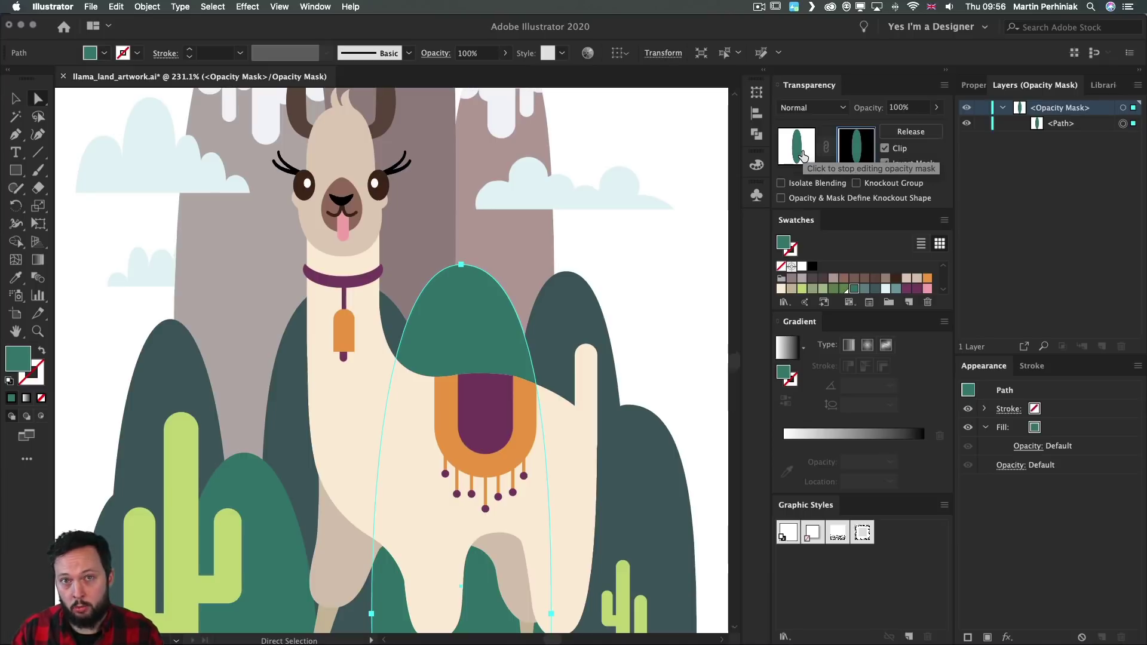
{"action": "left_click", "coordinate": [802, 155]}
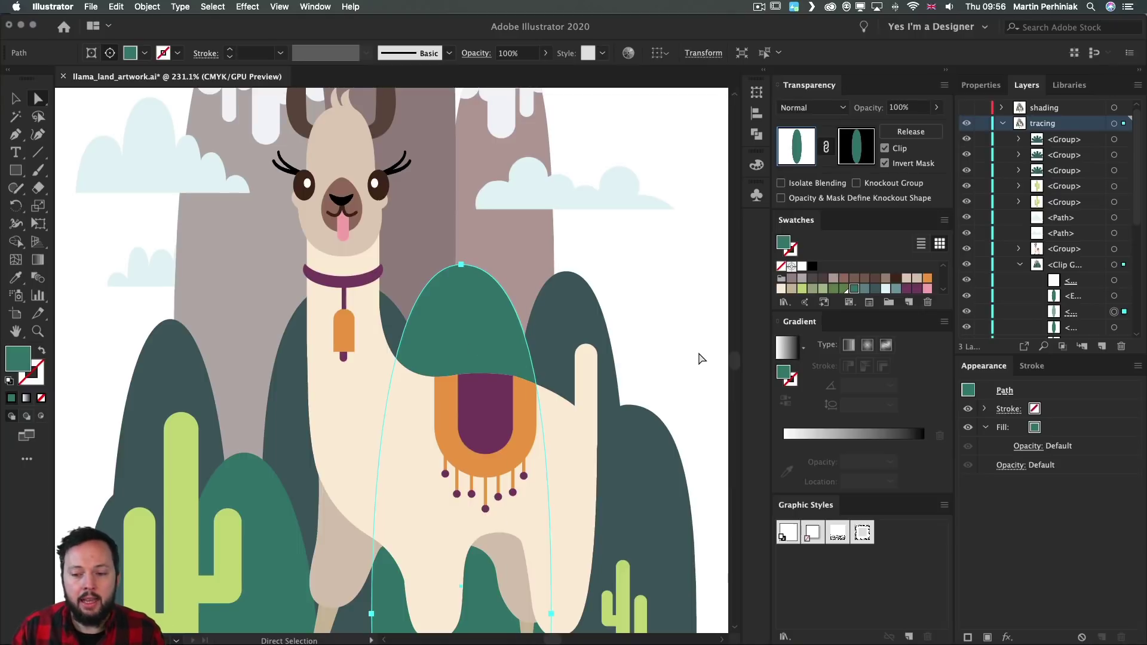
In the Color panel's HSB mode, set the saddle to H 150, S 73, B 63.
{"action": "left_click", "coordinate": [313, 6]}
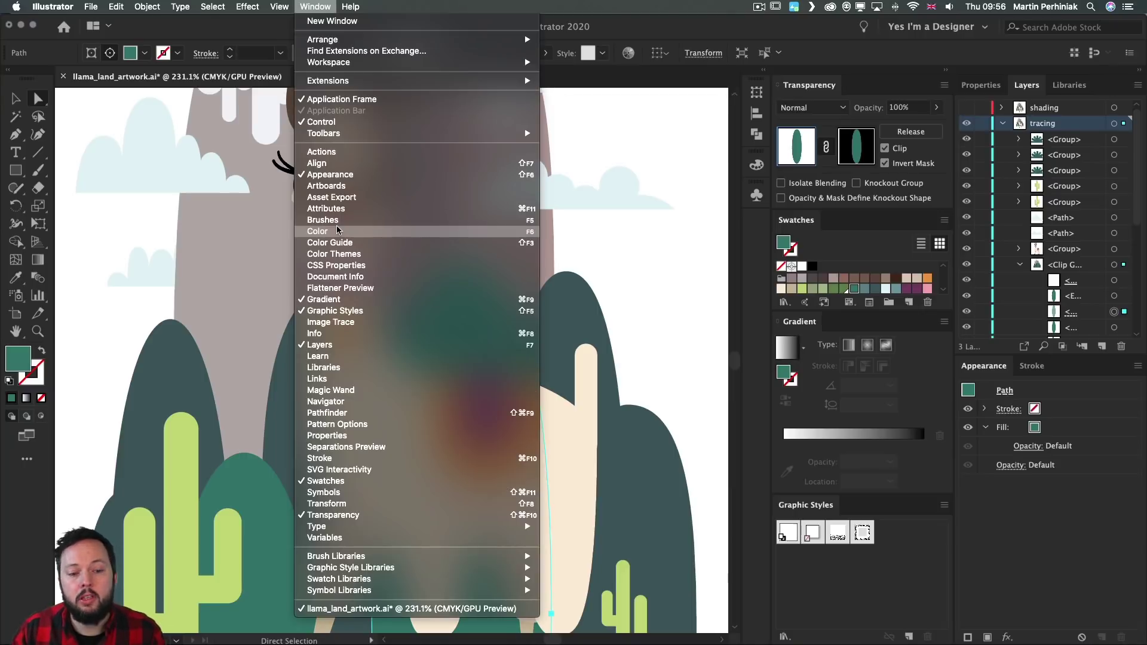
{"action": "left_click", "coordinate": [337, 231]}
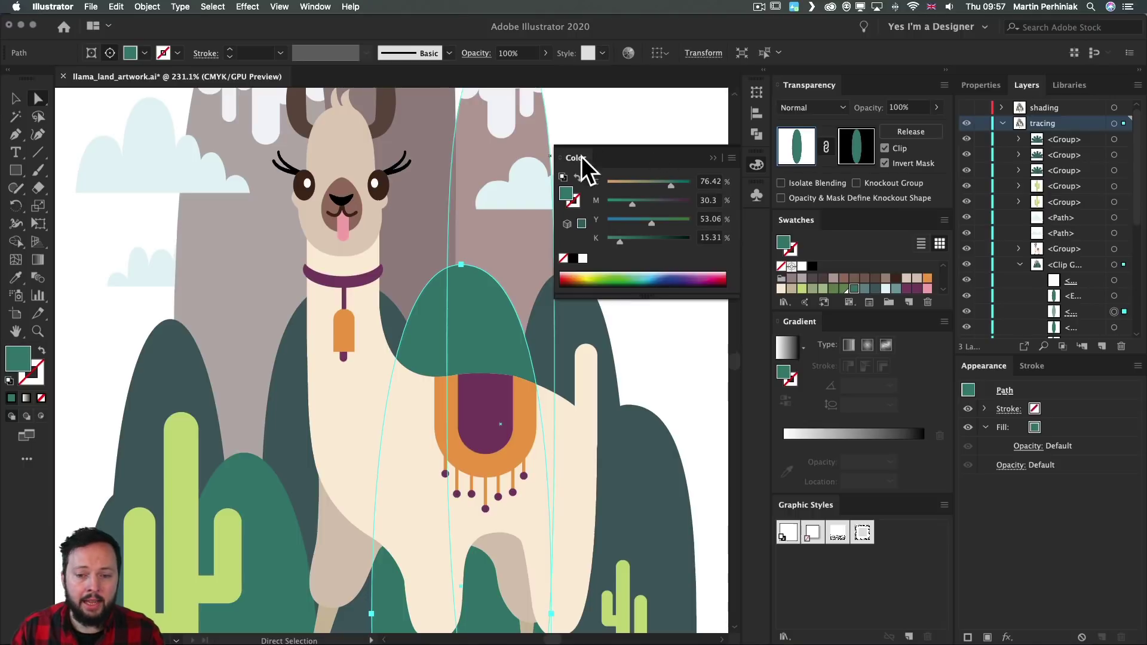
{"action": "left_click_drag", "start_coordinate": [592, 169], "coordinate": [577, 149]}
{"action": "left_click", "coordinate": [717, 141]}
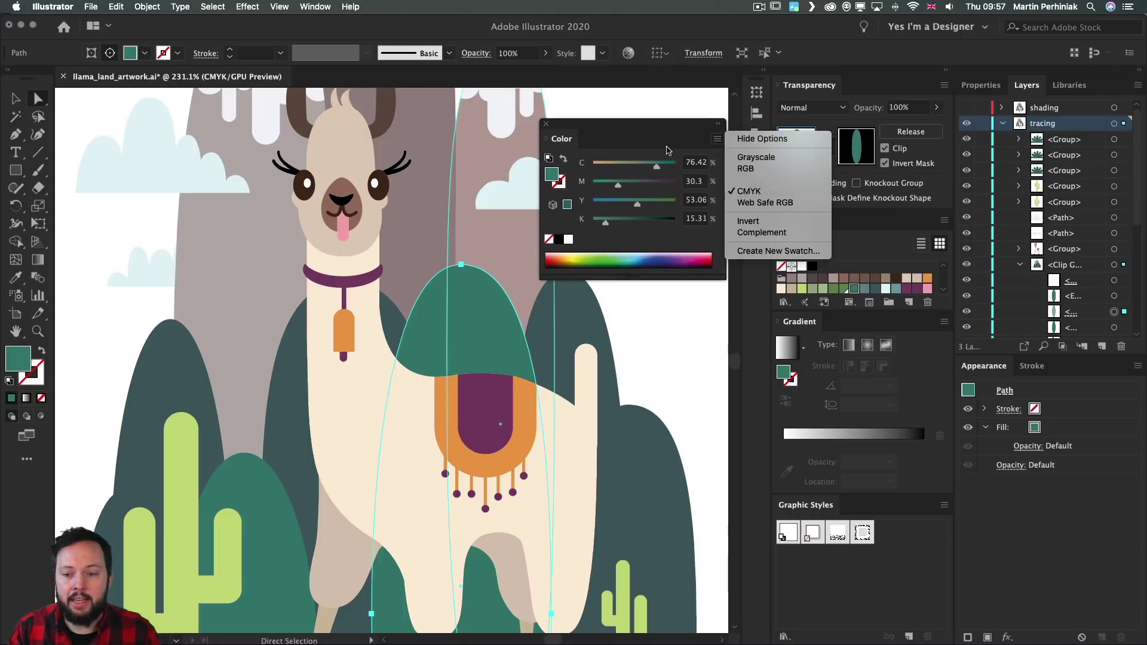
{"action": "left_click", "coordinate": [663, 141]}
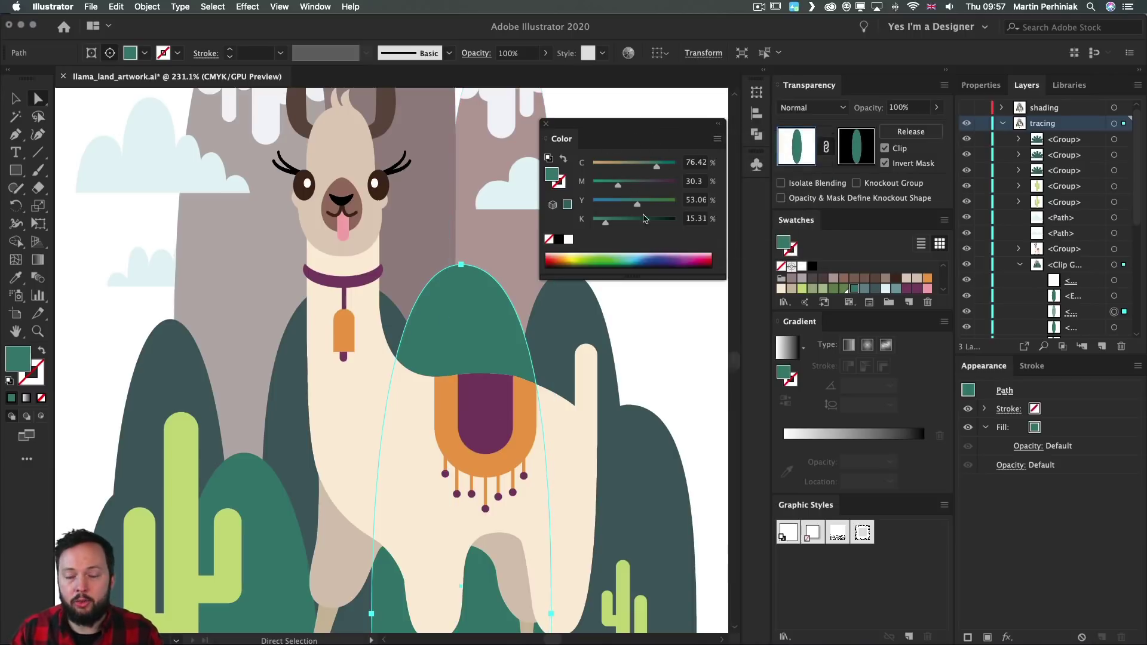
{"action": "left_click", "coordinate": [716, 139]}
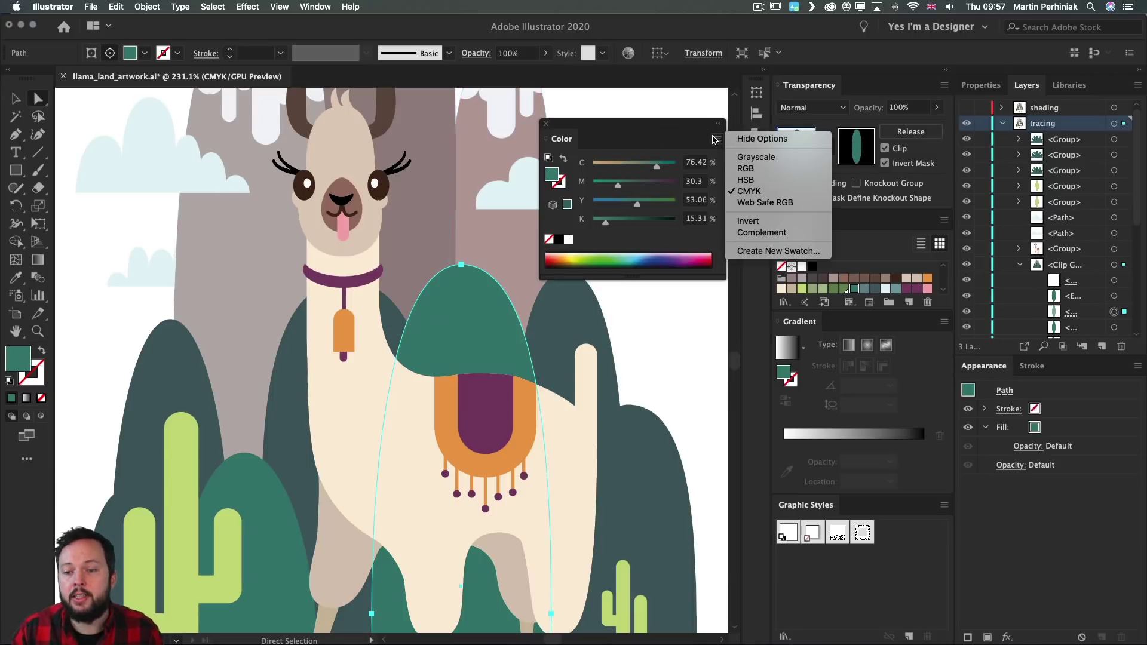
{"action": "left_click", "coordinate": [744, 179]}
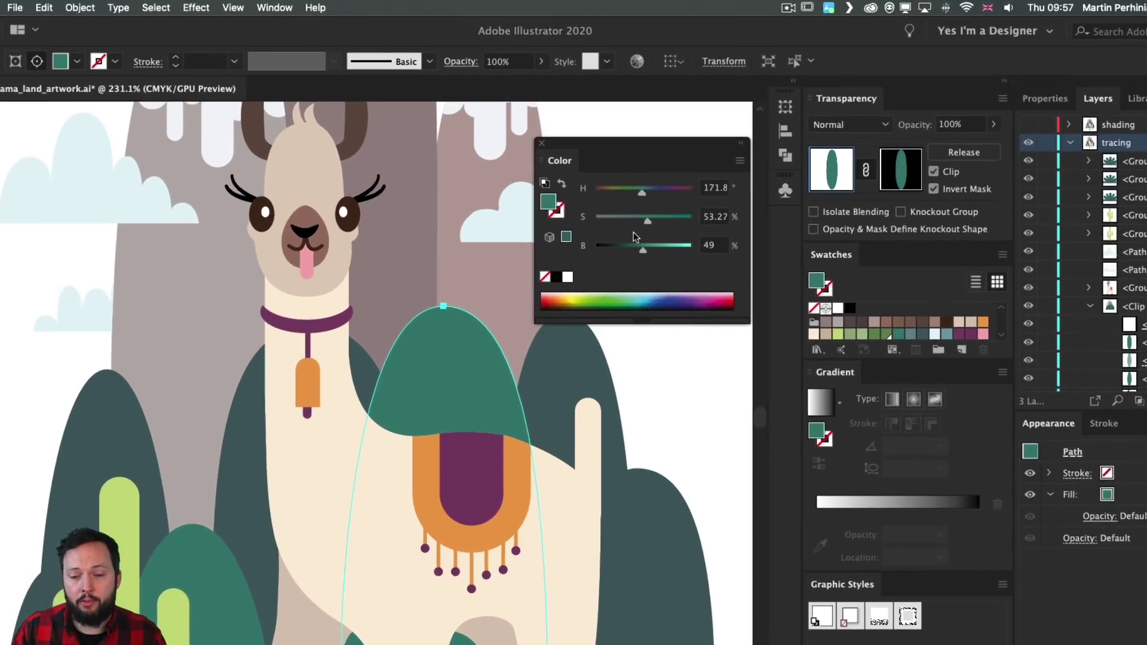
{"action": "left_click", "coordinate": [634, 216]}
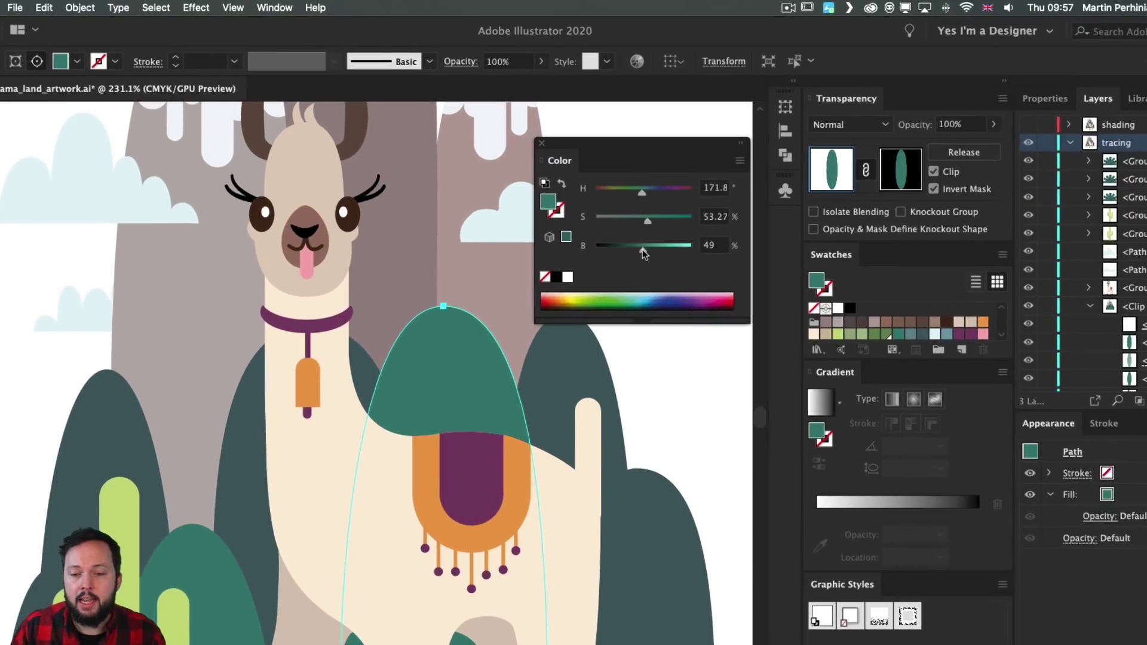
{"action": "left_click_drag", "start_coordinate": [642, 250], "coordinate": [656, 250]}
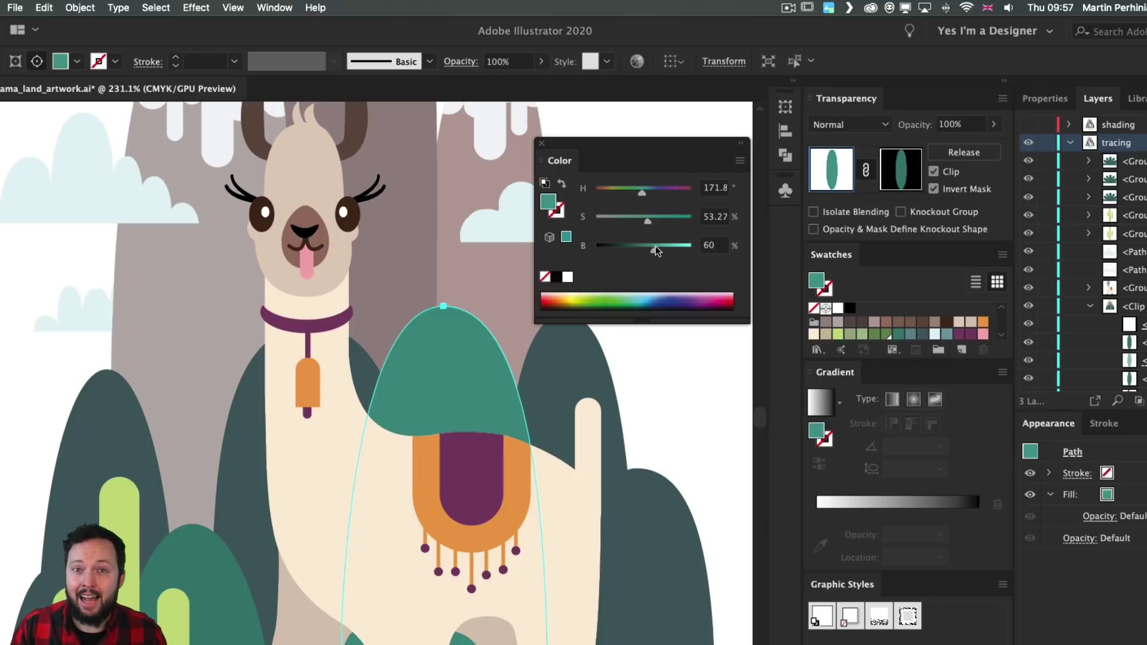
{"action": "left_click_drag", "start_coordinate": [656, 250], "coordinate": [636, 192]}
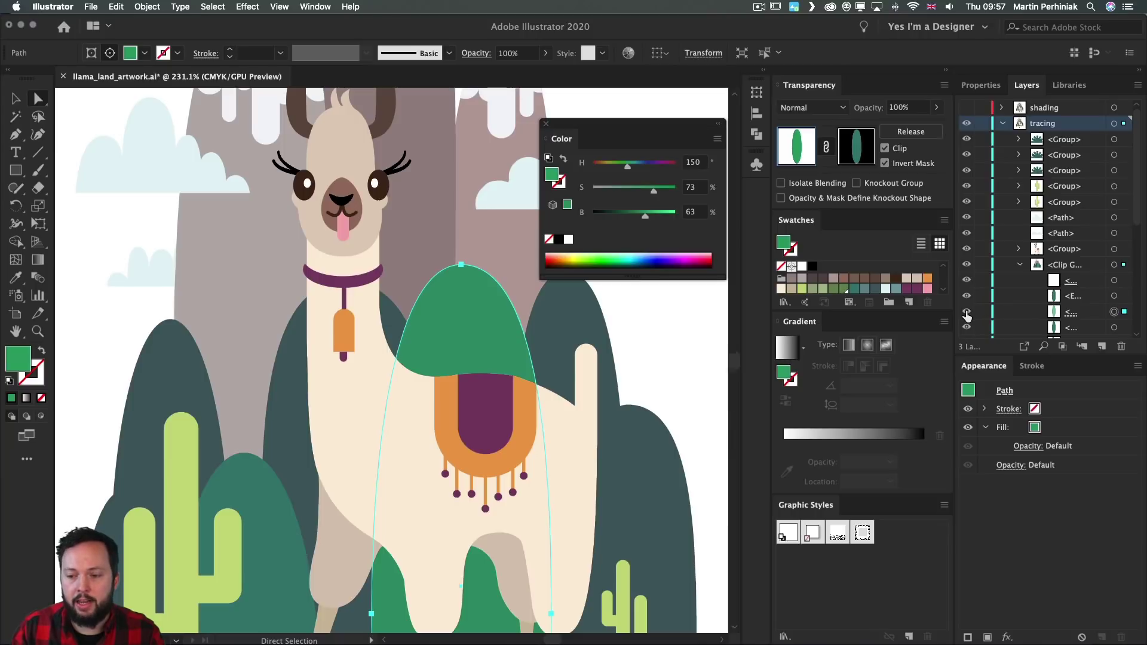
Toggle the saddle's visibility to compare, then dock the Color panel with Swatches.
{"action": "left_click", "coordinate": [966, 311]}
{"action": "left_click", "coordinate": [967, 311]}
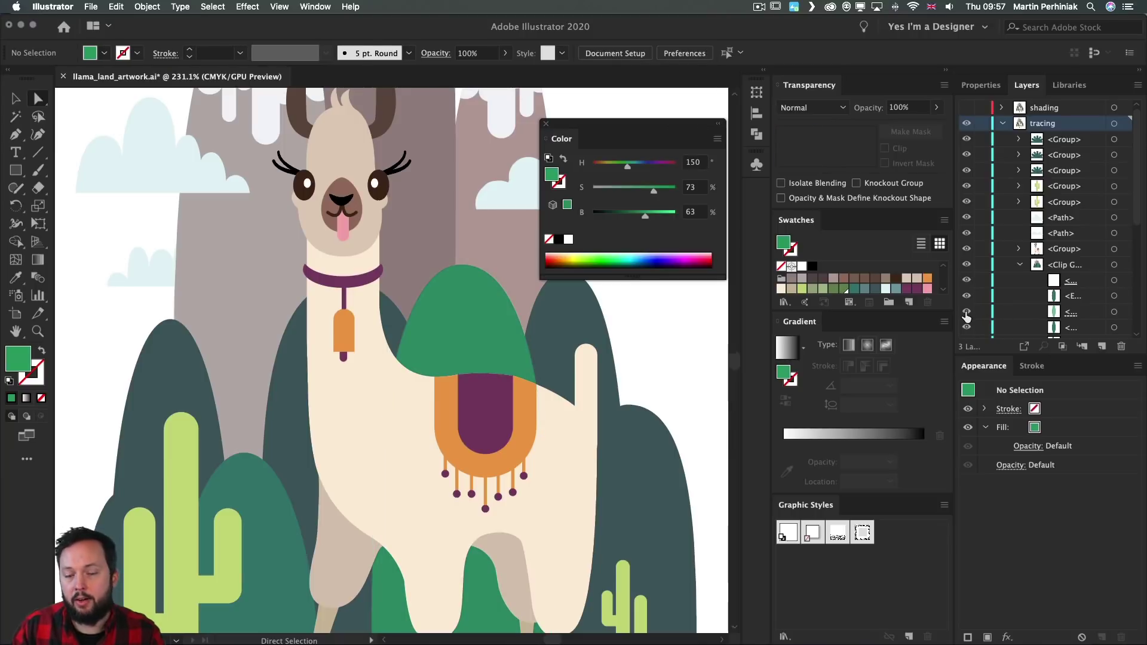
{"action": "left_click", "coordinate": [967, 311]}
{"action": "left_click", "coordinate": [966, 311]}
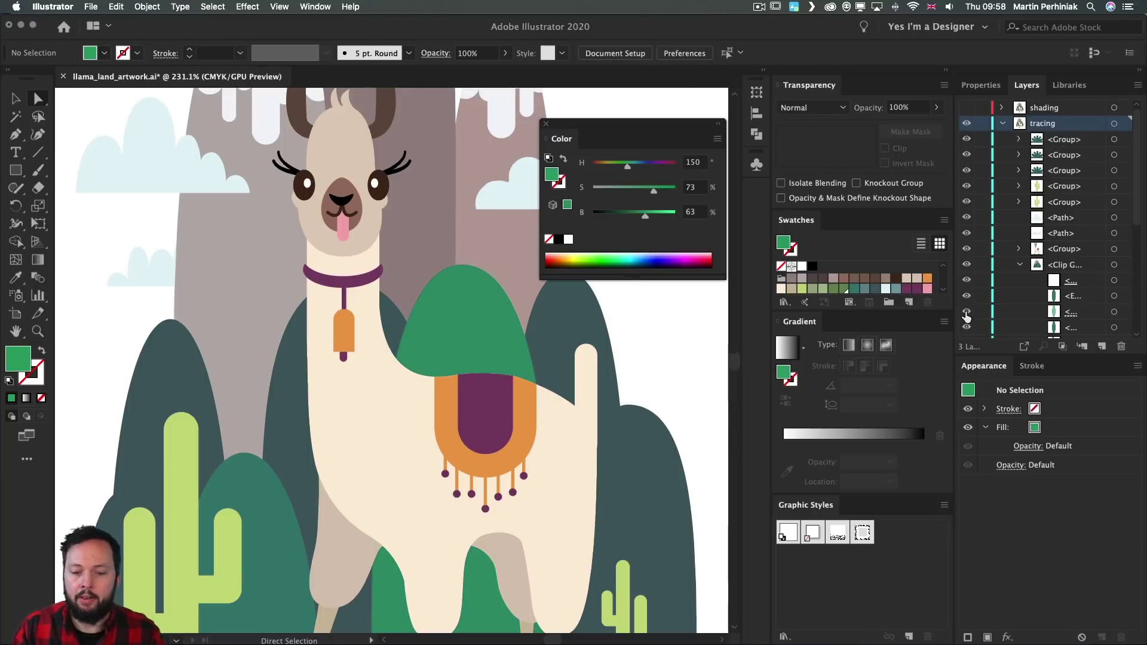
{"action": "left_click", "coordinate": [967, 311]}
{"action": "left_click", "coordinate": [967, 312]}
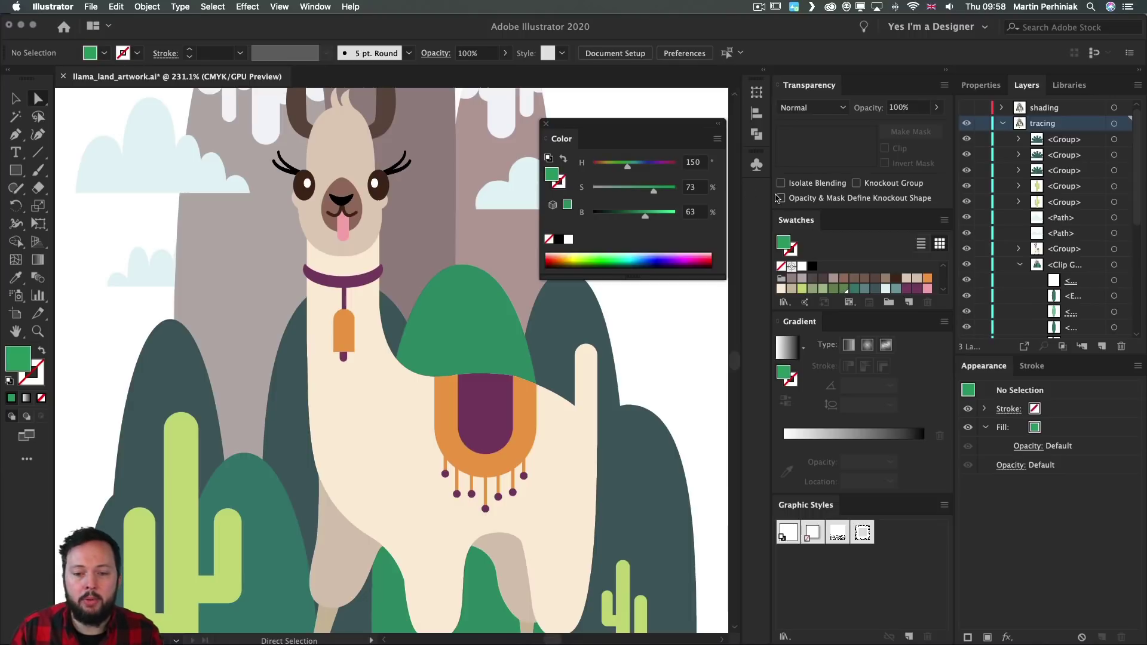
{"action": "left_click_drag", "start_coordinate": [566, 143], "coordinate": [589, 161]}
{"action": "left_click_drag", "start_coordinate": [670, 201], "coordinate": [846, 225]}
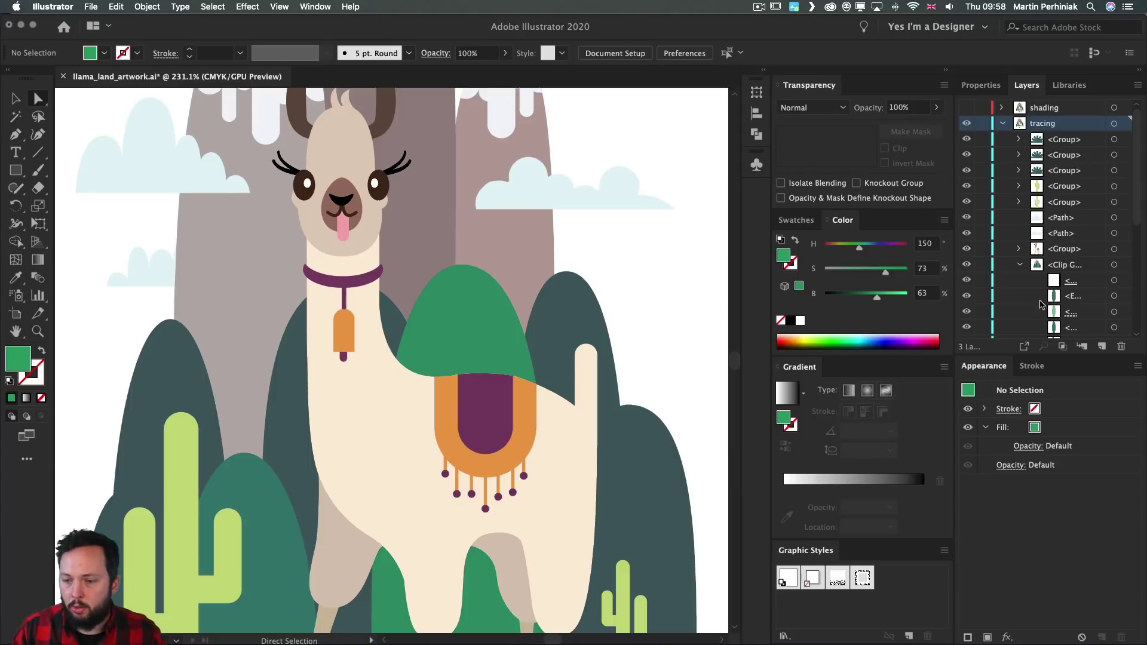
Inside the saddle's opacity mask, give the shape's fill a white-to-black linear gradient.
{"action": "left_click", "coordinate": [452, 308]}
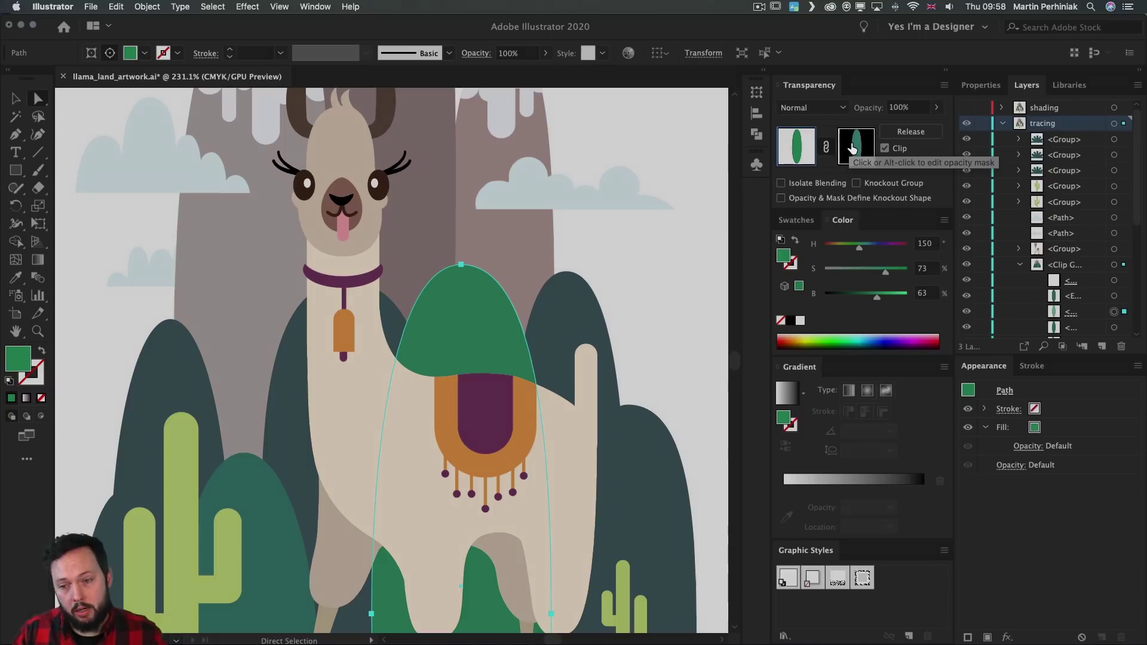
{"action": "left_click", "coordinate": [850, 146]}
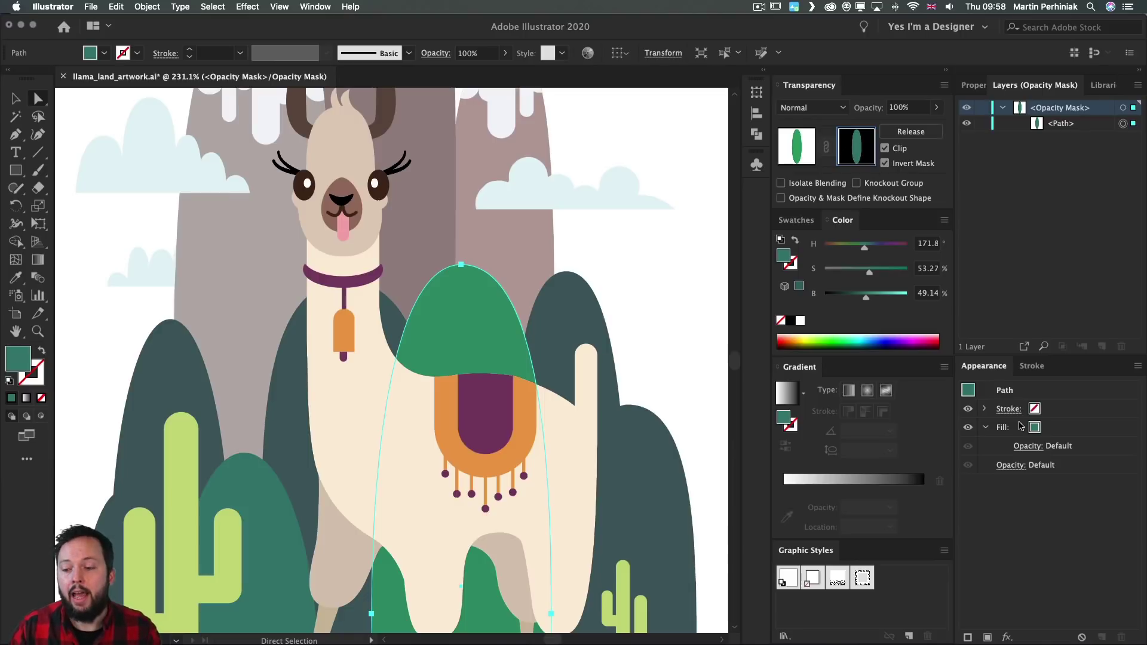
{"action": "left_click", "coordinate": [1064, 430]}
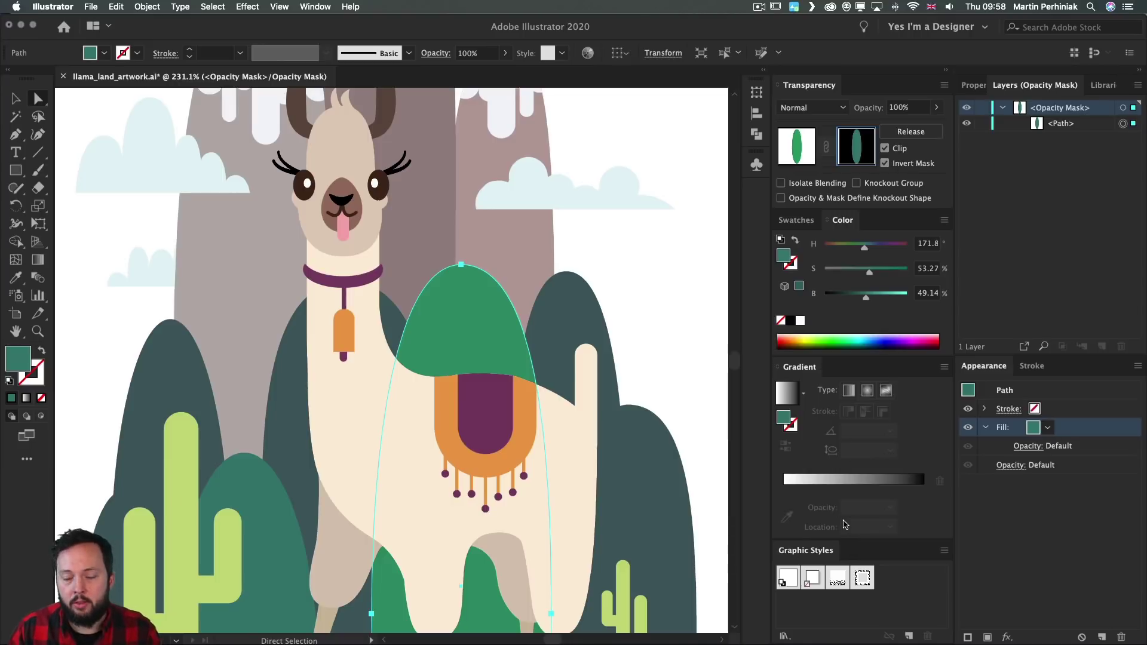
{"action": "left_click", "coordinate": [853, 480]}
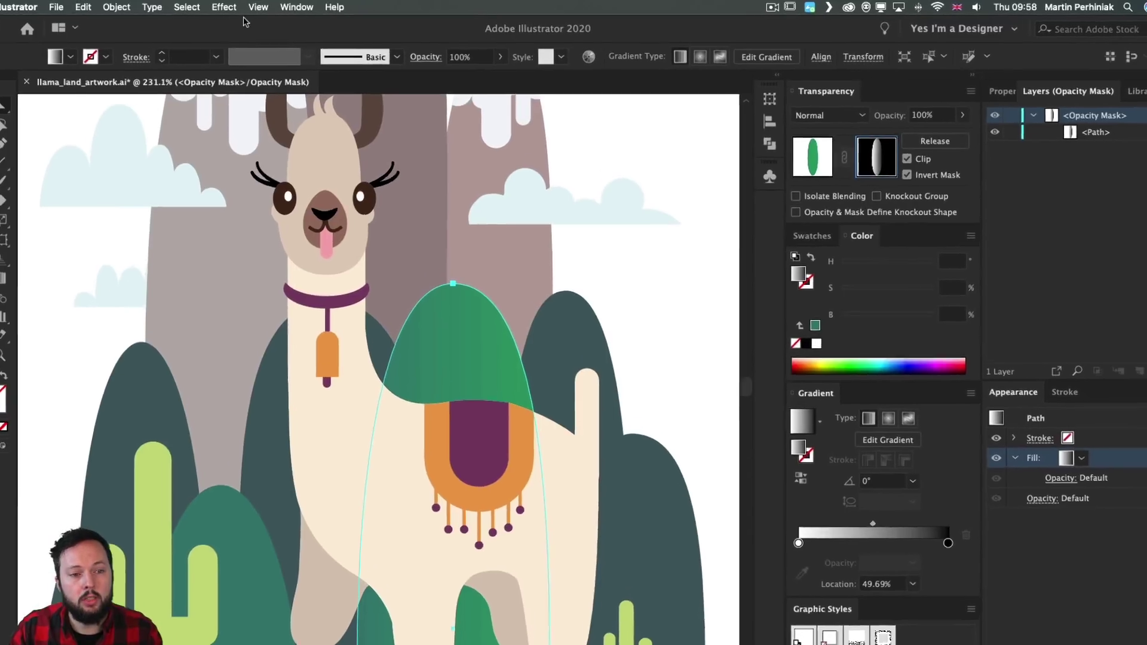
{"action": "left_click", "coordinate": [249, 7]}
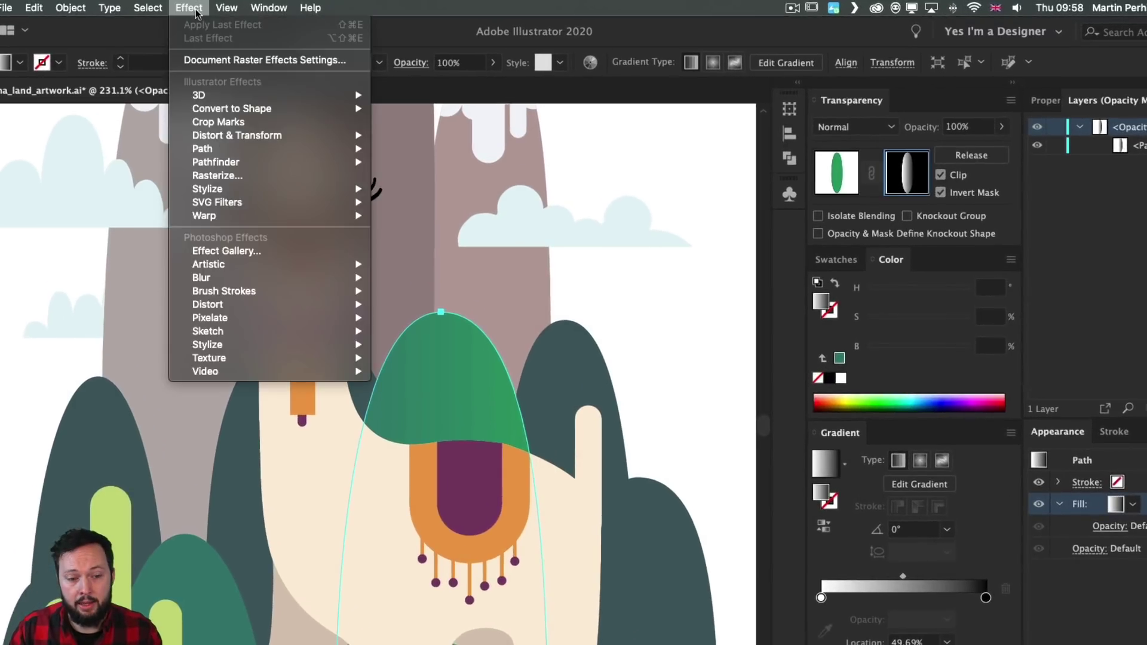
Apply a Stippled Grain texture with intensity 40 and contrast 11 to the mask gradient.
{"action": "mouse_move", "coordinate": [342, 360]}
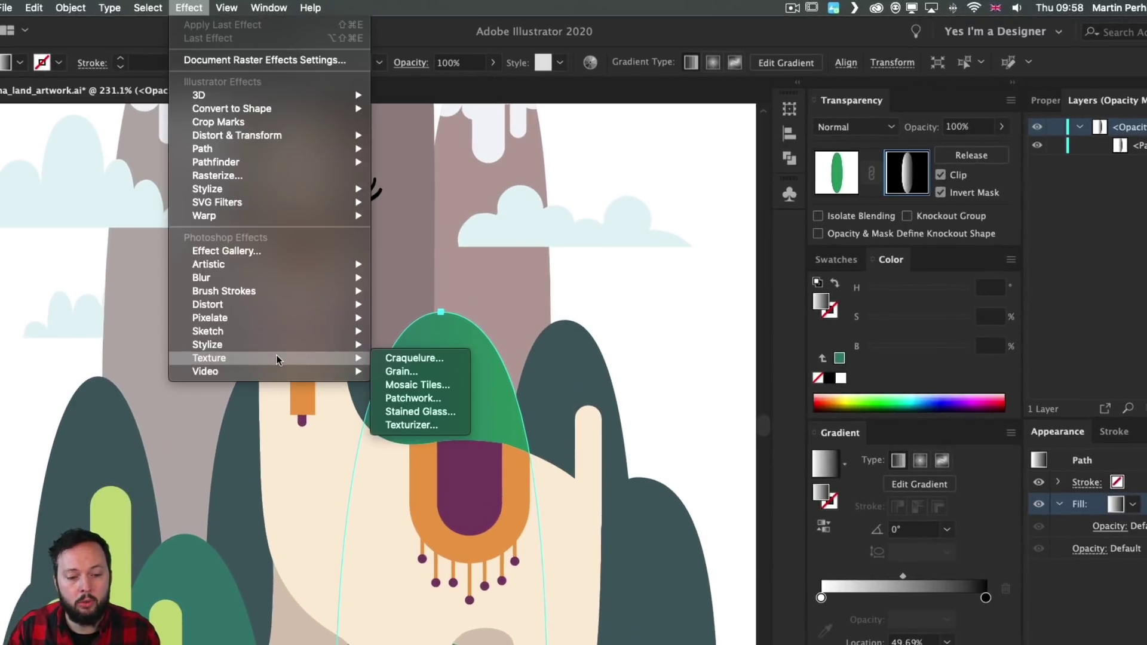
{"action": "left_click", "coordinate": [401, 371]}
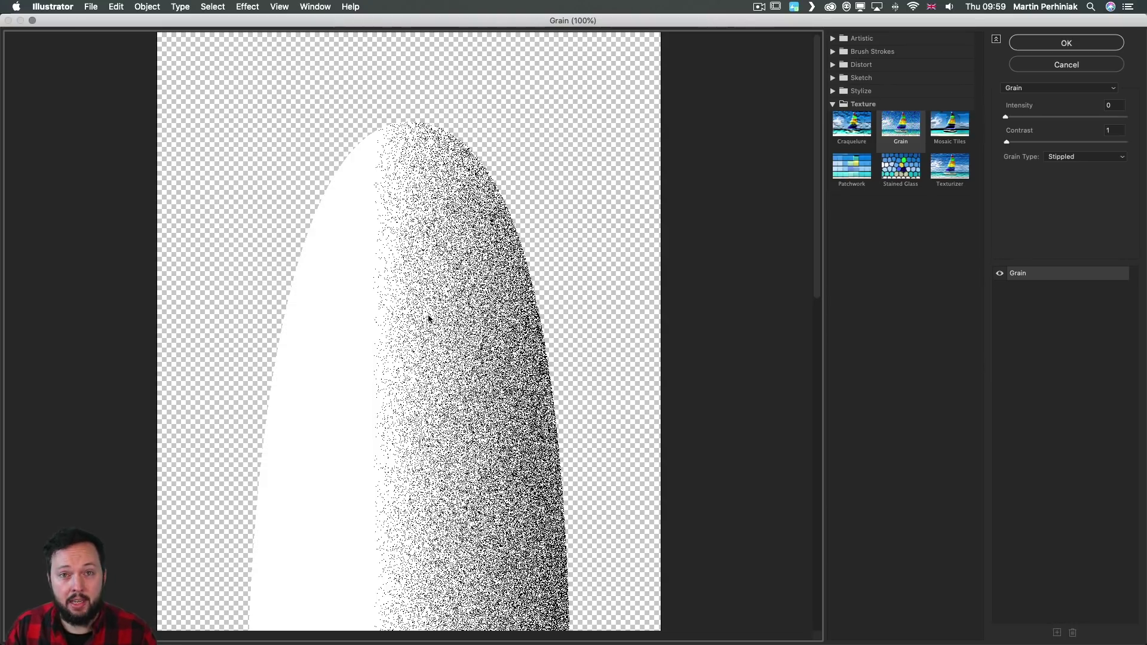
{"action": "left_click", "coordinate": [1054, 157]}
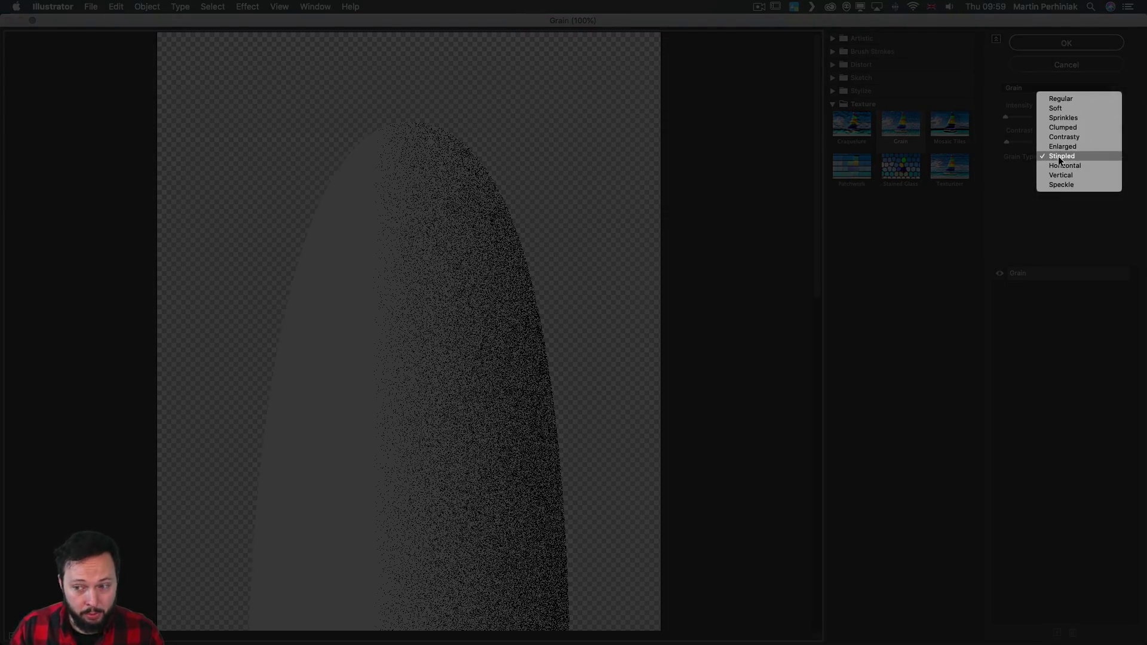
{"action": "left_click", "coordinate": [1059, 157]}
{"action": "left_click", "coordinate": [1006, 118]}
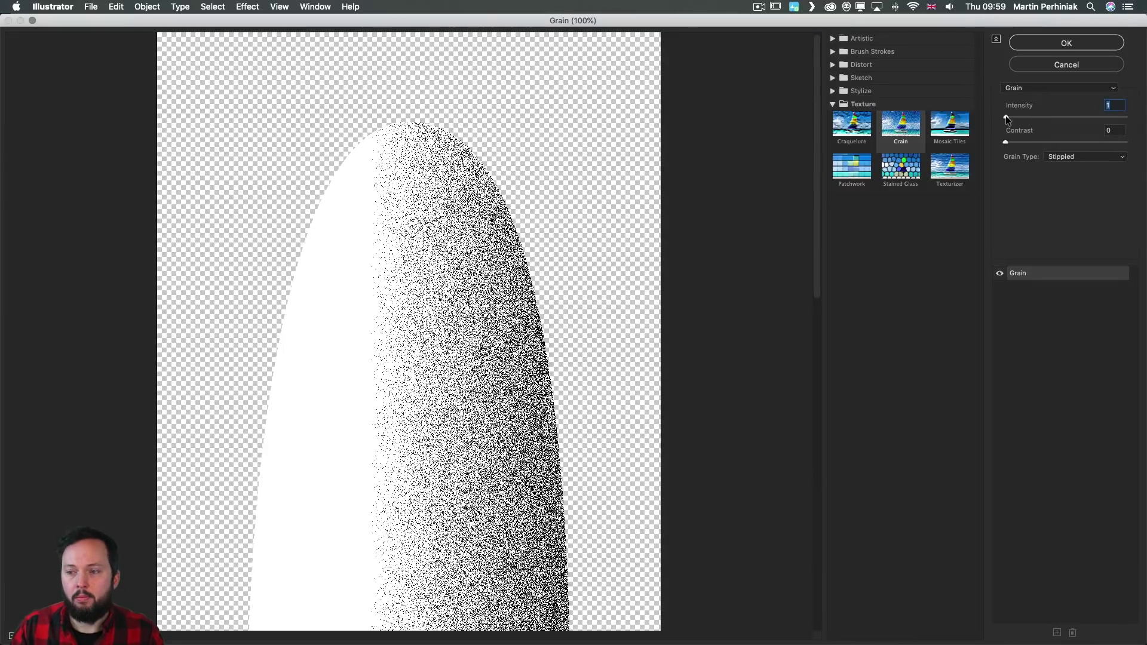
{"action": "left_click_drag", "start_coordinate": [1007, 118], "coordinate": [1020, 143]}
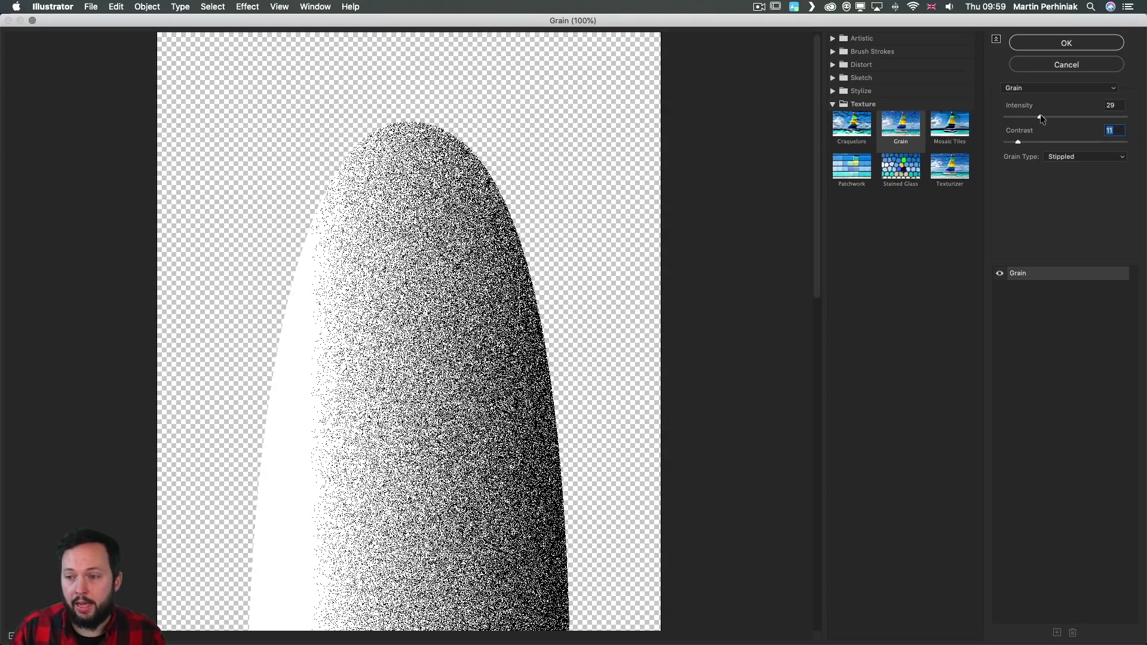
{"action": "left_click_drag", "start_coordinate": [1040, 116], "coordinate": [1046, 116]}
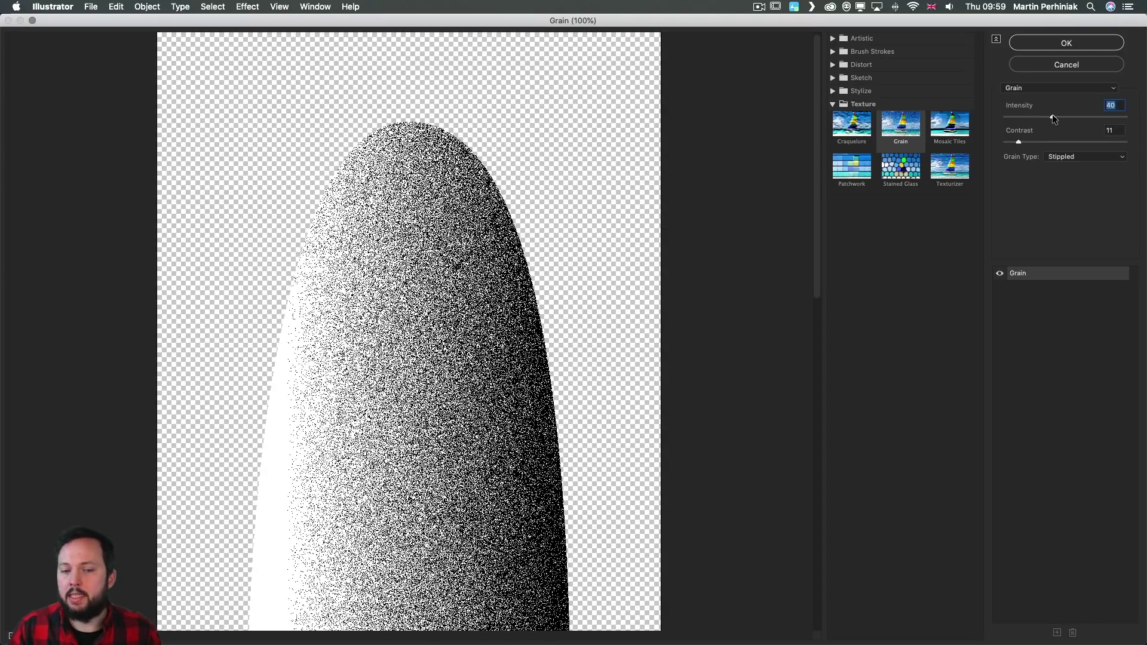
{"action": "left_click", "coordinate": [1052, 117]}
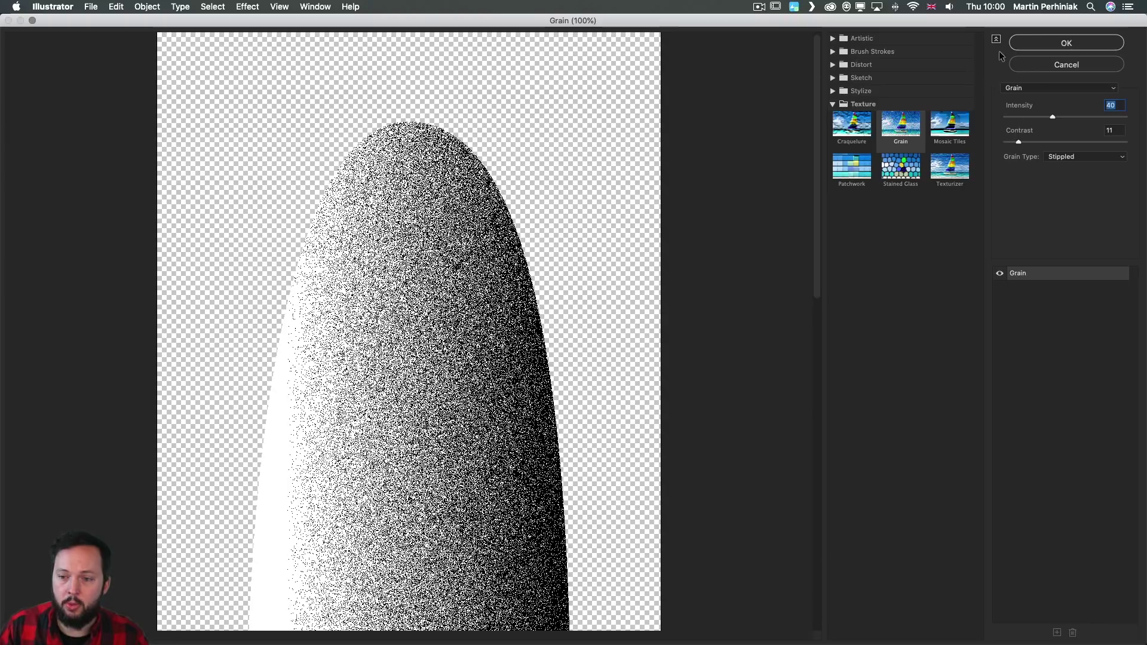
{"action": "left_click", "coordinate": [1058, 43]}
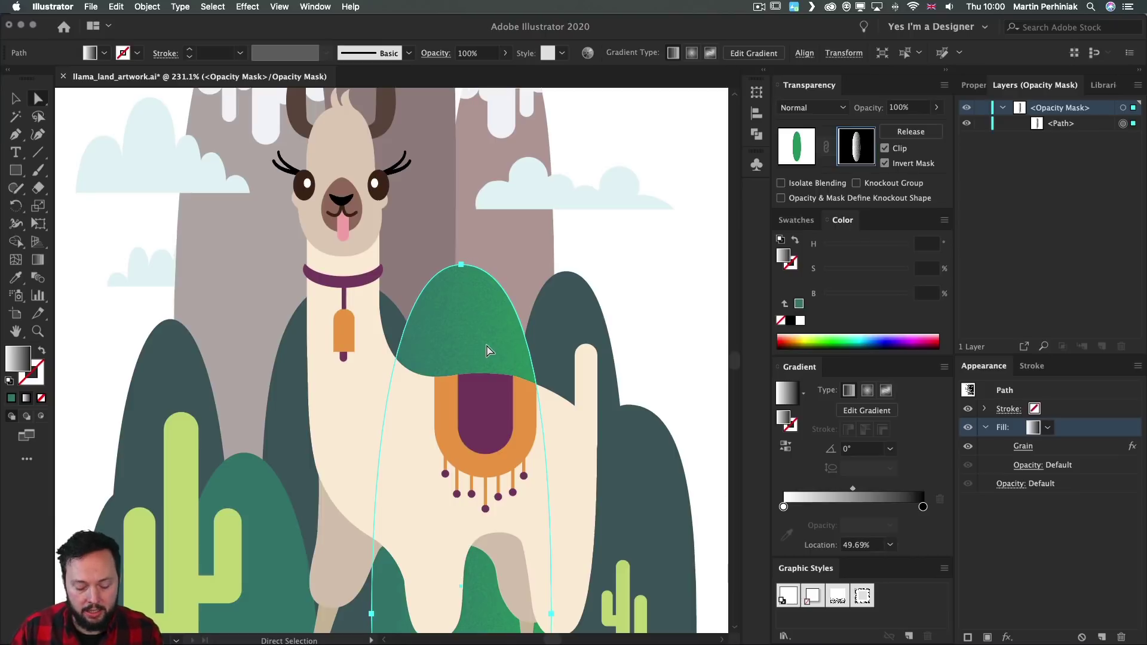
Draw a vertical mask gradient on the saddle, then shorten it and move it up near the top.
{"action": "key", "text": "g"}
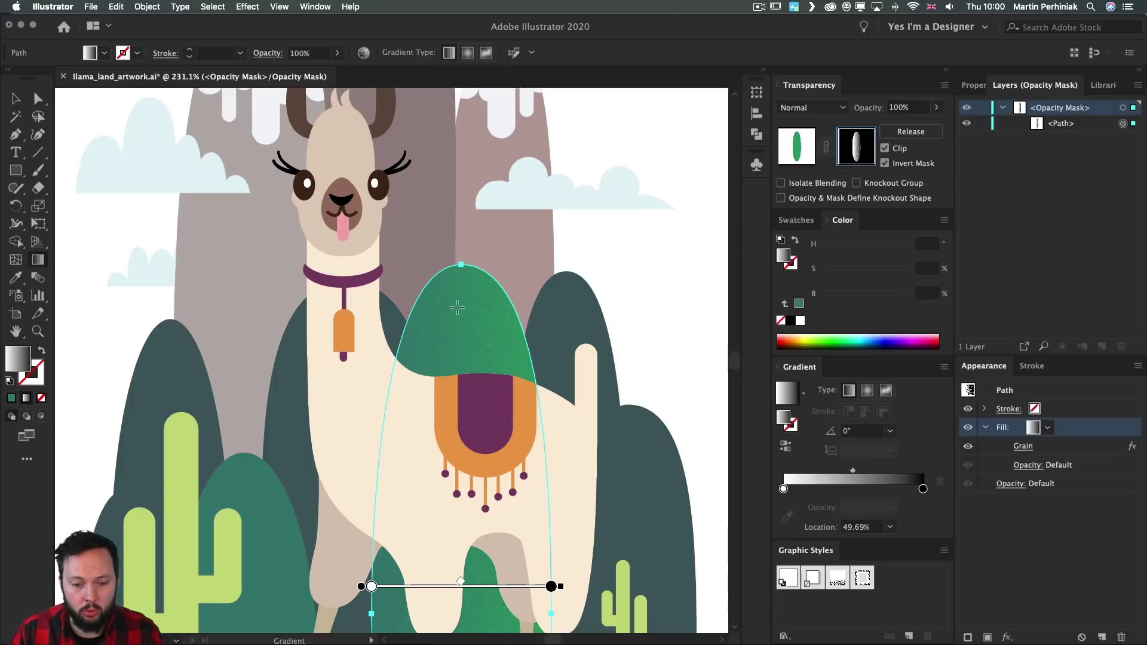
{"action": "mouse_move", "coordinate": [469, 291]}
{"action": "left_mouse_down"}
{"action": "mouse_move", "coordinate": [466, 430]}
{"action": "mouse_move", "coordinate": [464, 264]}
{"action": "left_mouse_up"}
{"action": "left_click_drag", "start_coordinate": [468, 429], "coordinate": [469, 275]}
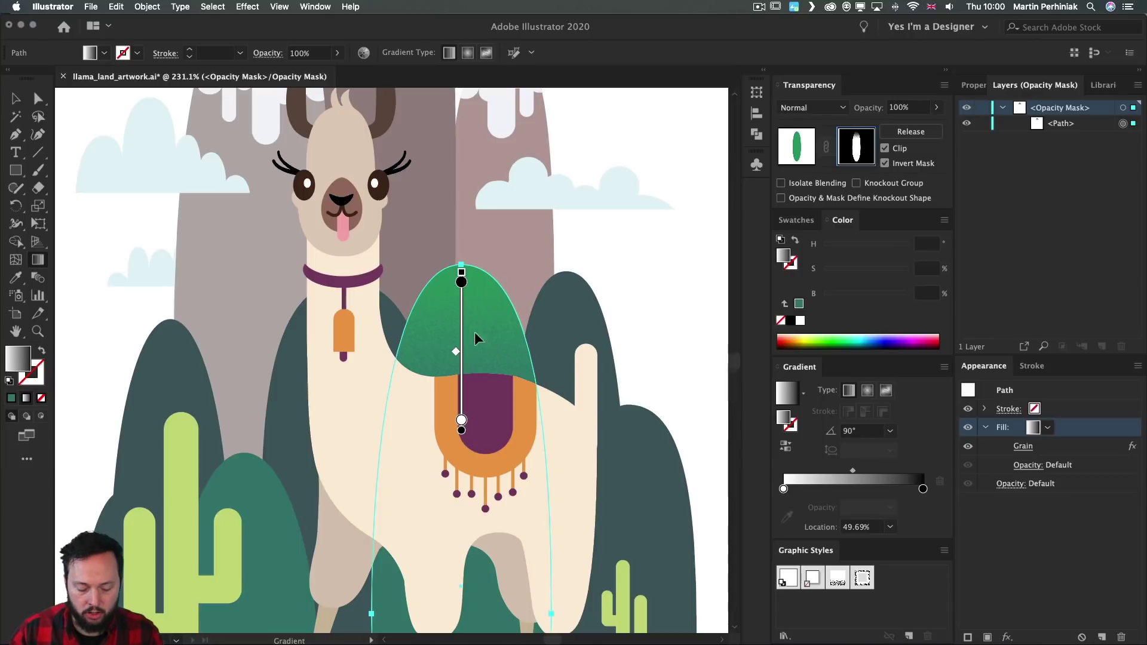
{"action": "key", "text": "z"}
{"action": "left_click_drag", "start_coordinate": [469, 333], "coordinate": [579, 359]}
{"action": "key", "text": "g"}
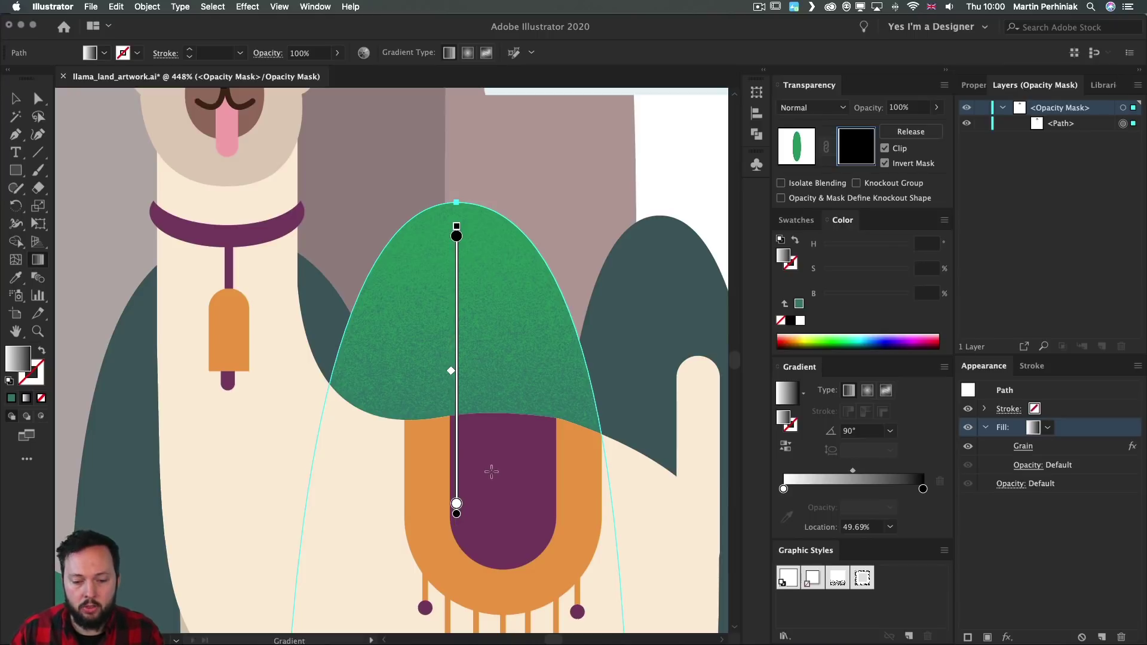
{"action": "left_click_drag", "start_coordinate": [492, 471], "coordinate": [489, 225]}
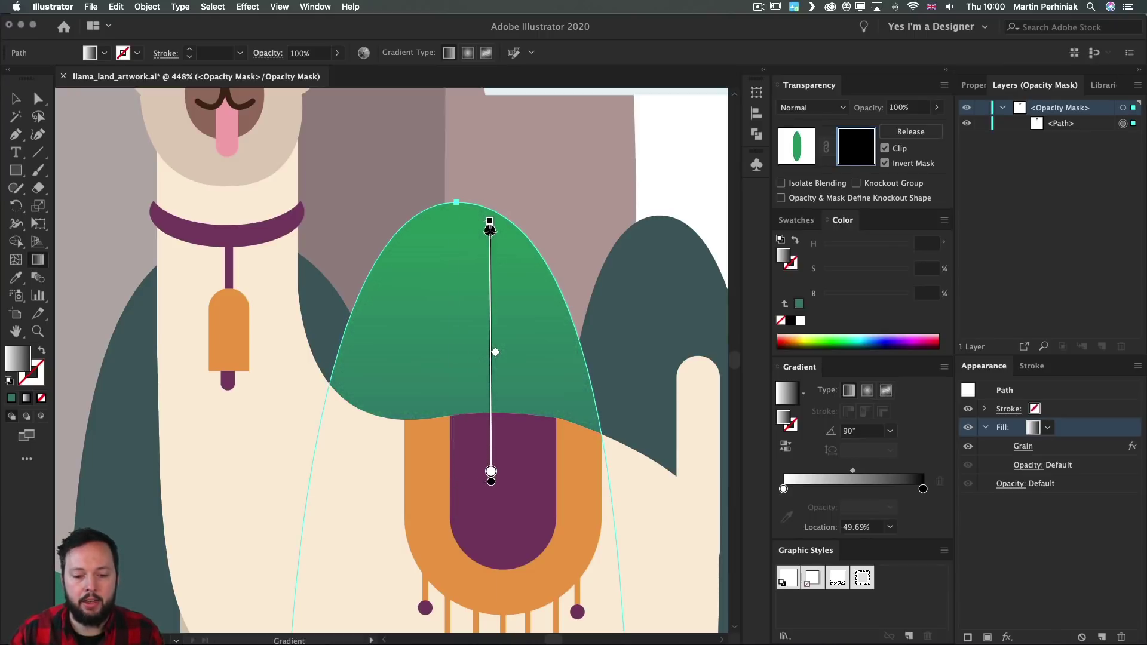
{"action": "mouse_move", "coordinate": [490, 481]}
{"action": "left_mouse_down"}
{"action": "mouse_move", "coordinate": [455, 481]}
{"action": "mouse_move", "coordinate": [455, 427]}
{"action": "mouse_move", "coordinate": [460, 455]}
{"action": "left_mouse_up"}
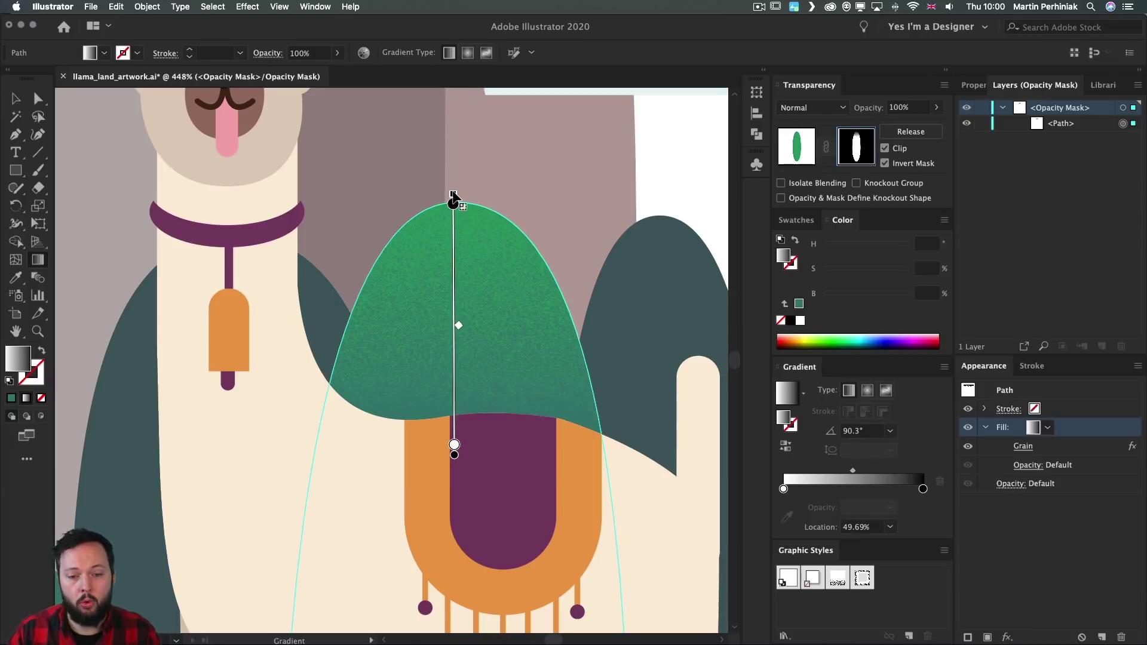
{"action": "mouse_move", "coordinate": [453, 204]}
{"action": "left_mouse_down"}
{"action": "mouse_move", "coordinate": [454, 345]}
{"action": "mouse_move", "coordinate": [455, 290]}
{"action": "left_mouse_up"}
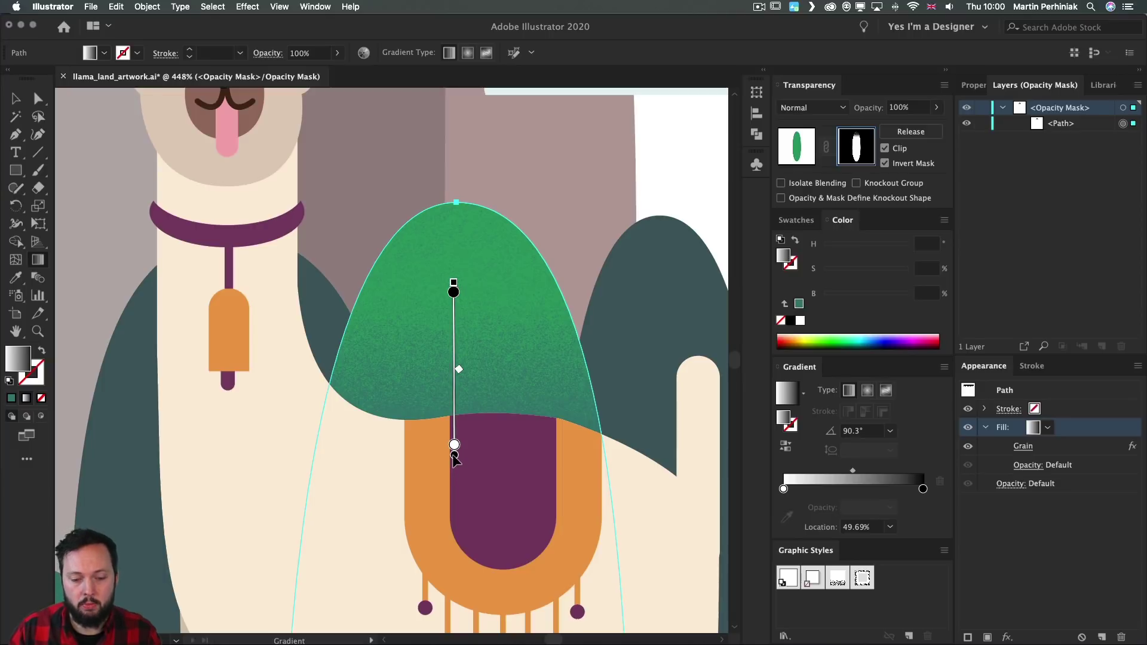
{"action": "left_click_drag", "start_coordinate": [454, 446], "coordinate": [454, 307]}
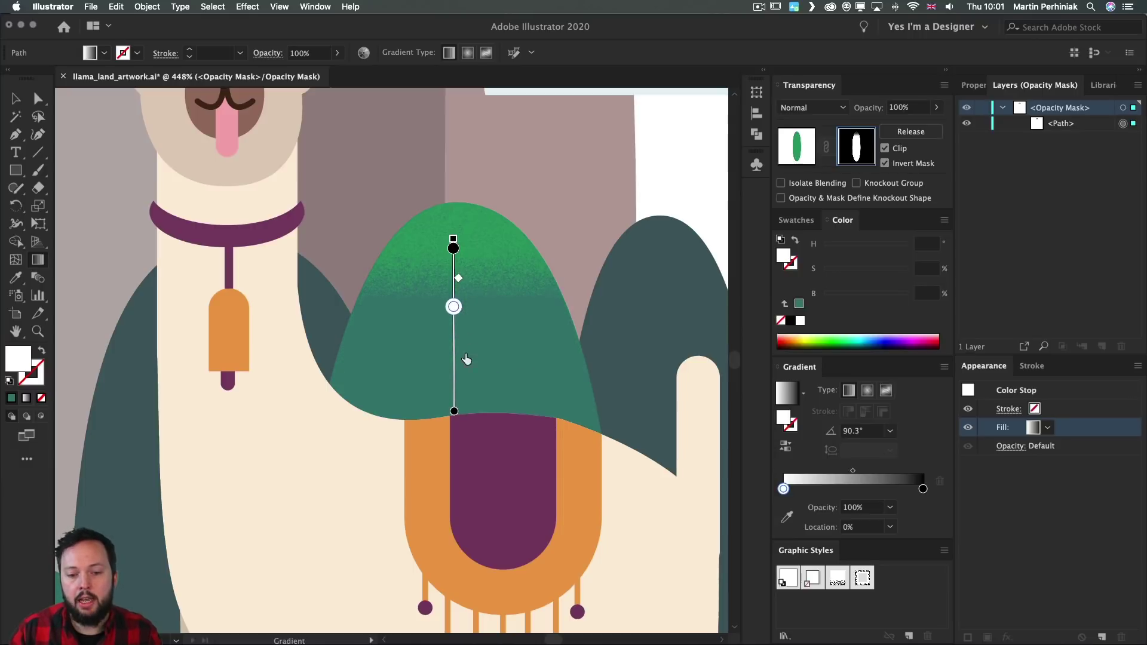
Move the white gradient stop to 11.89%, adjust the midpoint, and deselect the stop.
{"action": "left_click_drag", "start_coordinate": [467, 359], "coordinate": [466, 387]}
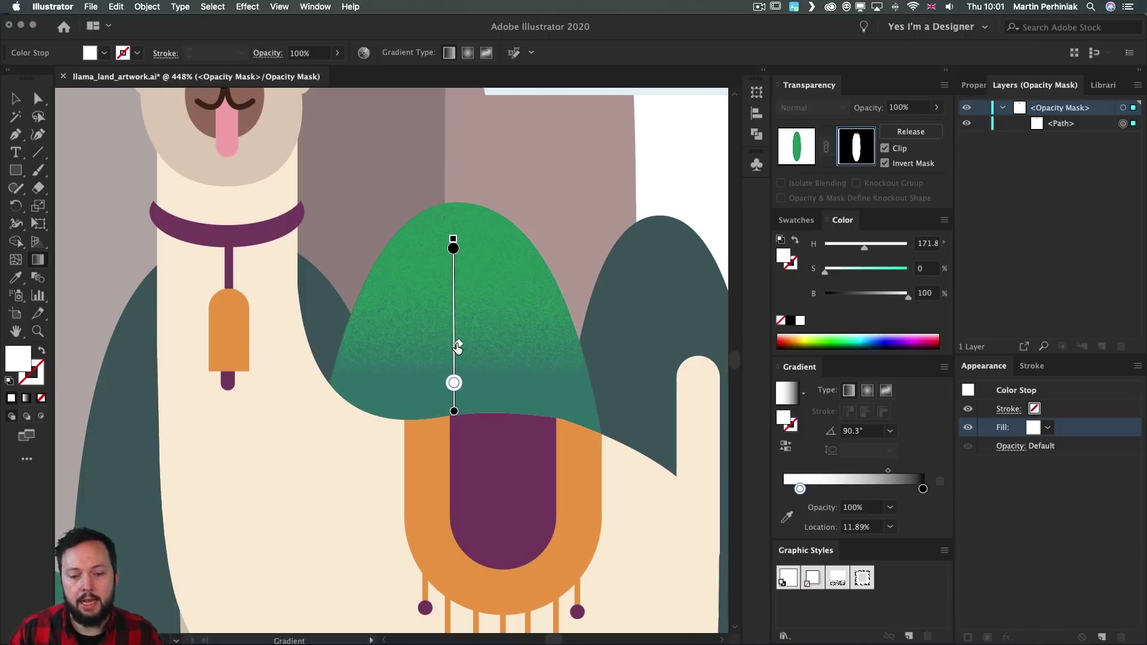
{"action": "left_click_drag", "start_coordinate": [457, 347], "coordinate": [460, 305]}
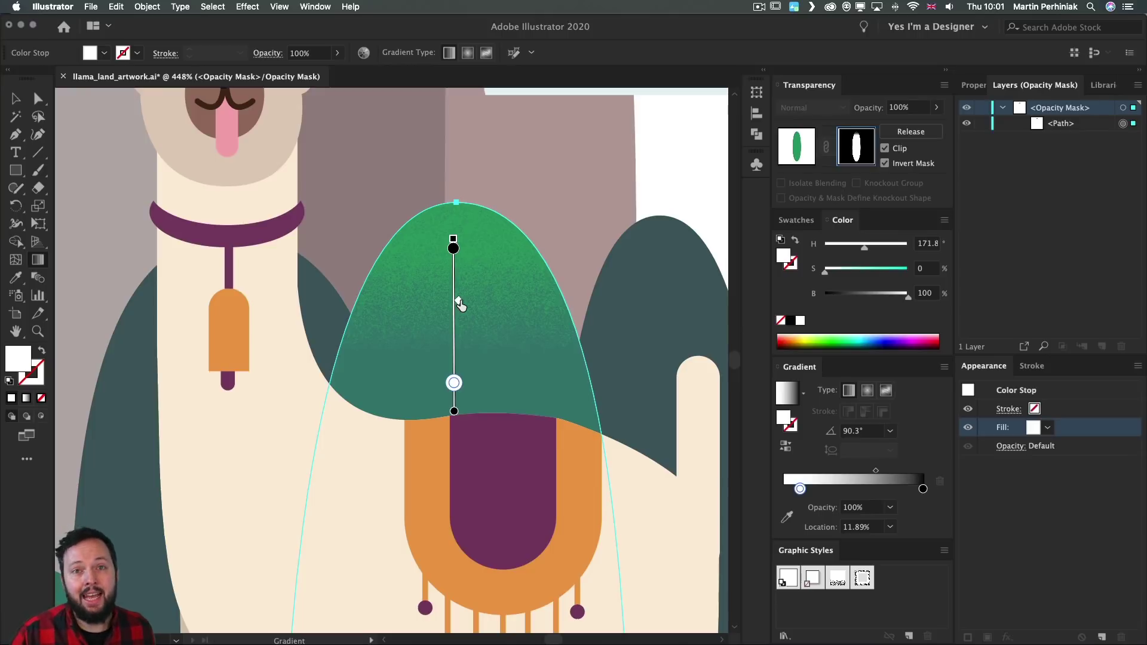
{"action": "left_click_drag", "start_coordinate": [460, 305], "coordinate": [460, 281]}
{"action": "left_click_drag", "start_coordinate": [461, 321], "coordinate": [460, 312]}
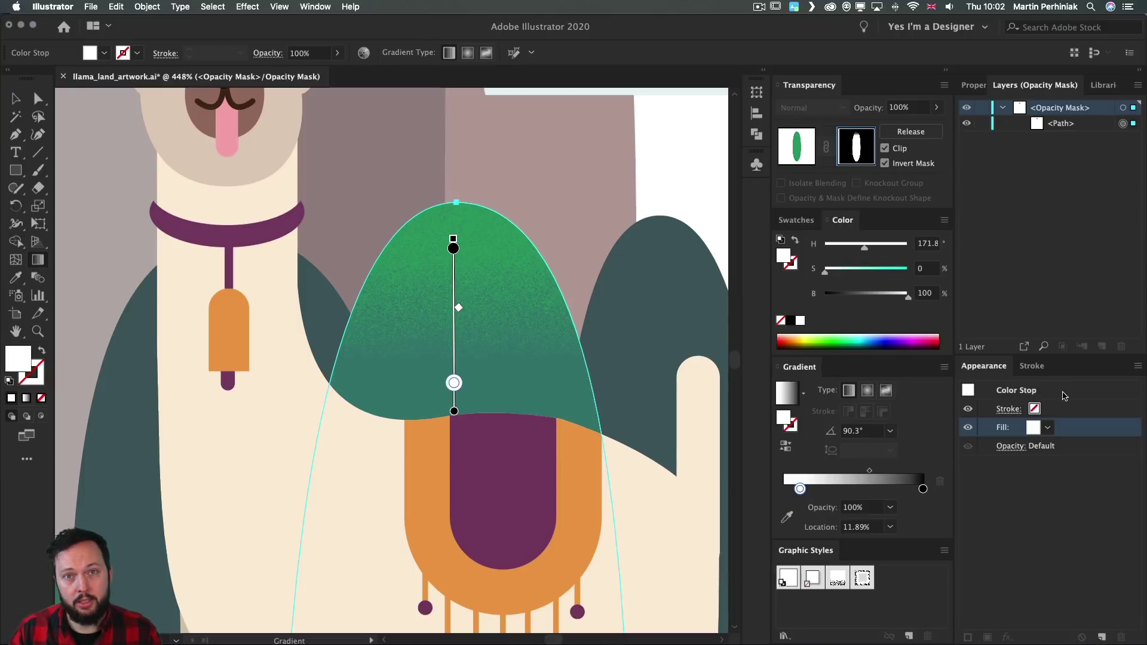
{"action": "key", "text": "Escape"}
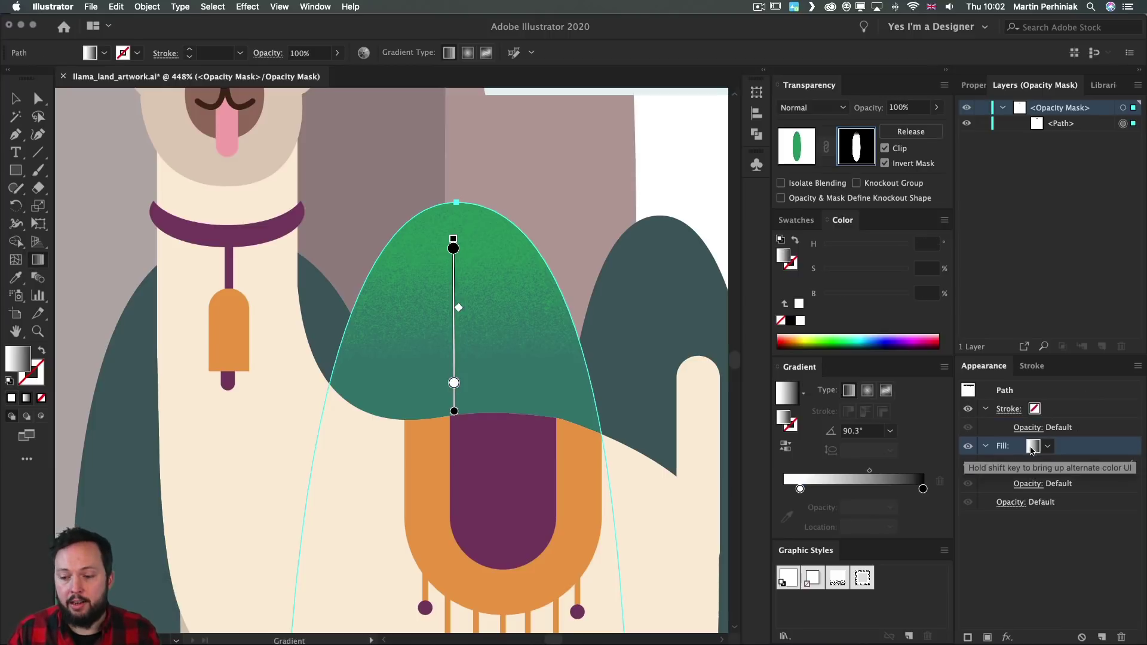
Lower the saddle mask's Grain effect to intensity 18 with reduced contrast.
{"action": "left_click", "coordinate": [1023, 466]}
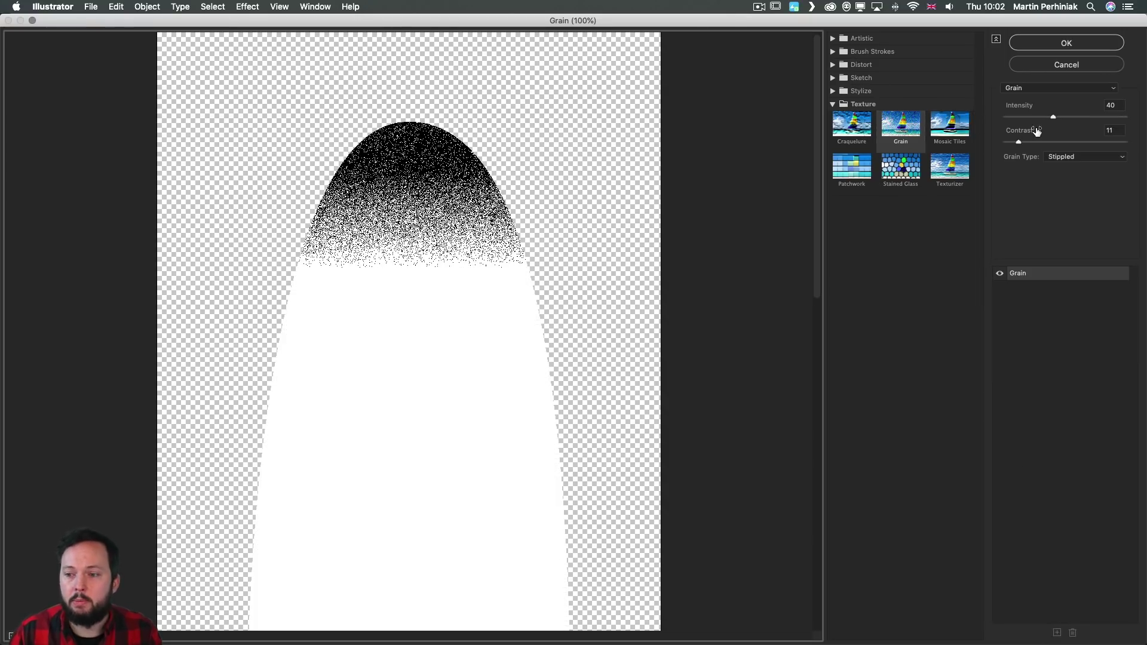
{"action": "left_click_drag", "start_coordinate": [1038, 117], "coordinate": [1027, 140]}
{"action": "left_click", "coordinate": [1036, 141]}
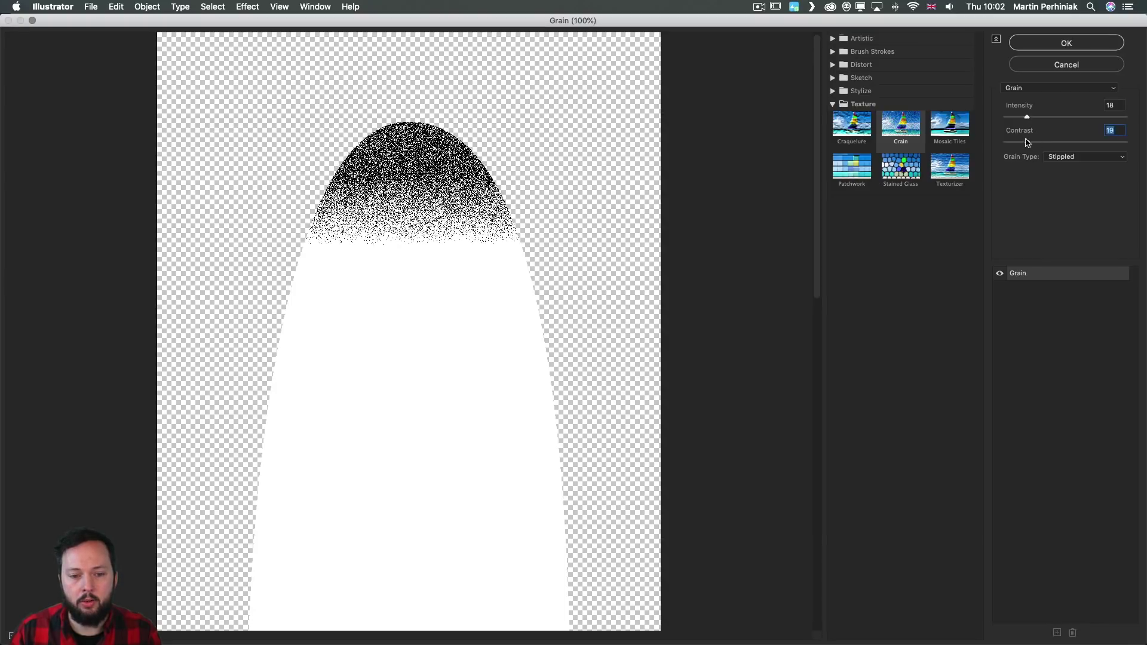
{"action": "left_click", "coordinate": [1073, 43]}
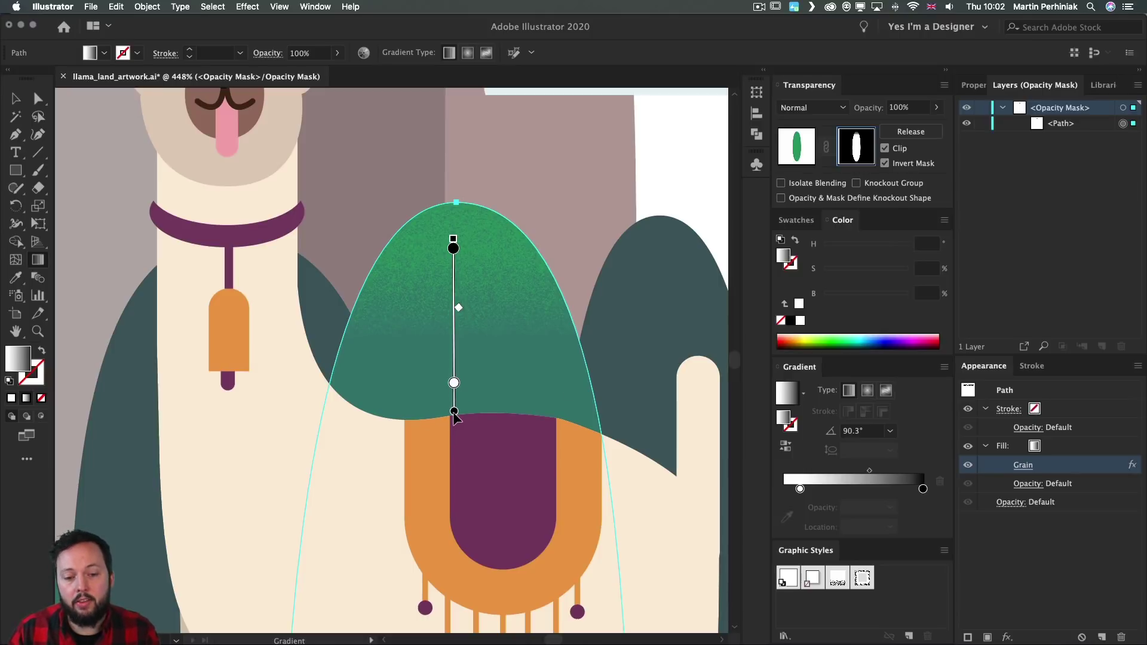
Nudge the saddle mask gradient lower, then recolour the saddle green to H 157, S 85, B 83.
{"action": "left_click_drag", "start_coordinate": [454, 415], "coordinate": [454, 442]}
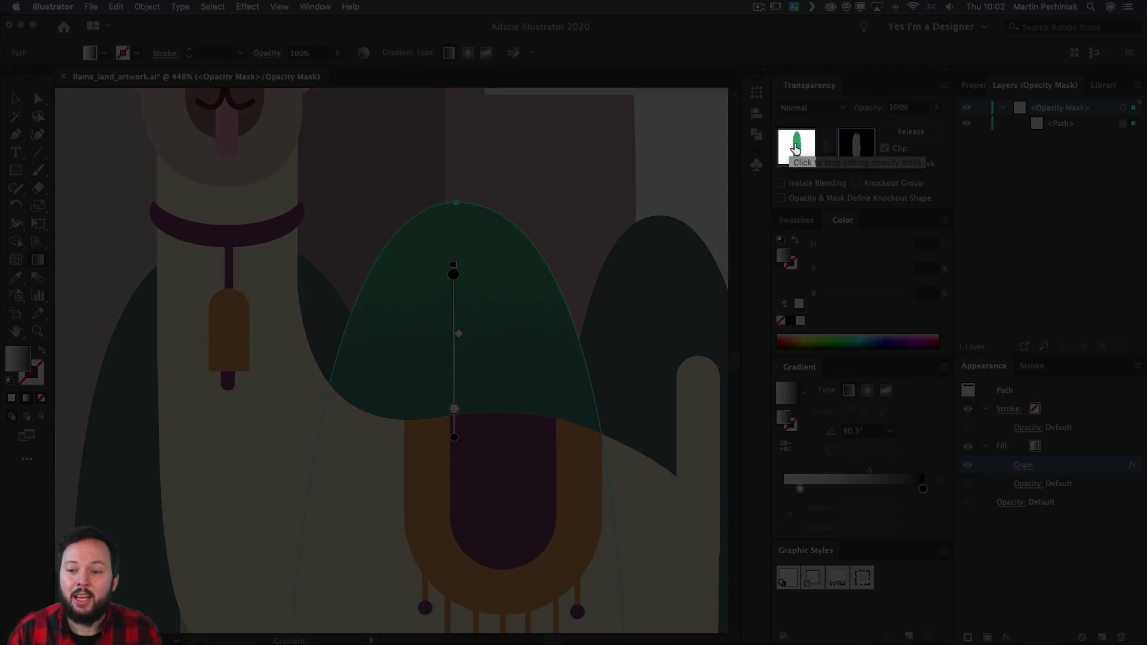
{"action": "left_click", "coordinate": [794, 149]}
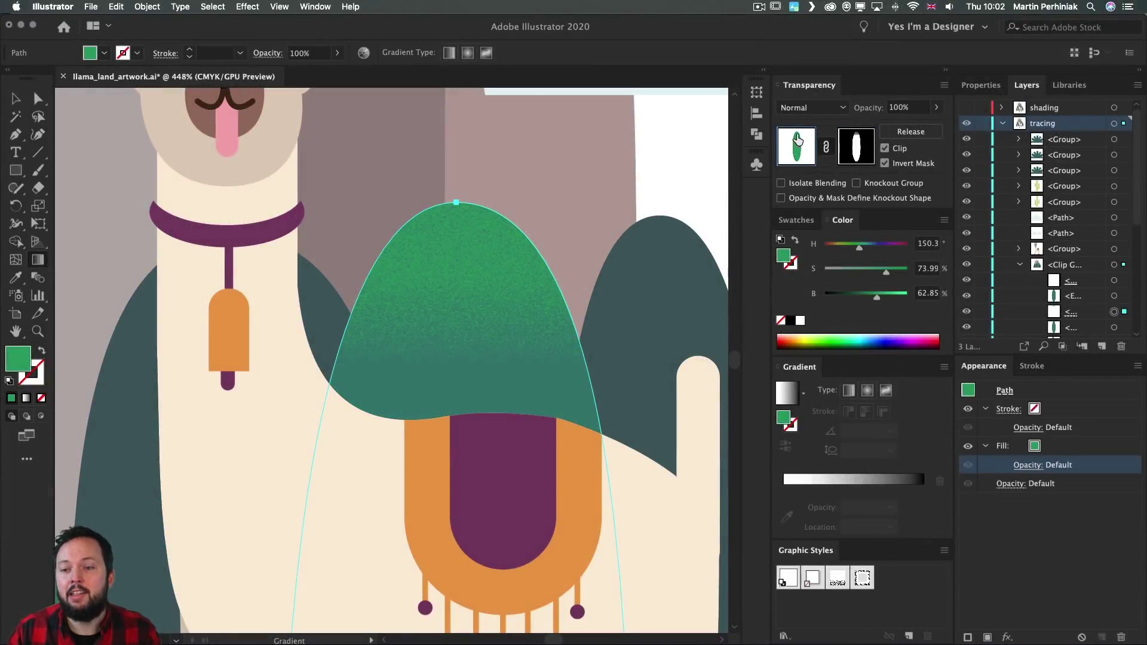
{"action": "left_click", "coordinate": [888, 298]}
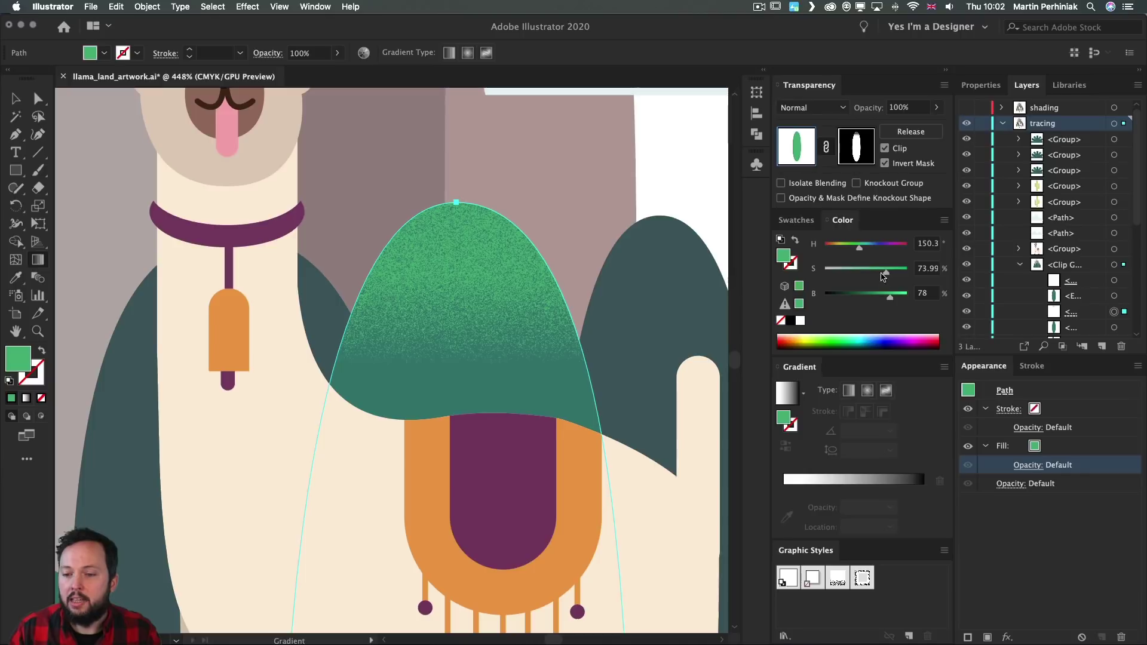
{"action": "left_click", "coordinate": [873, 272]}
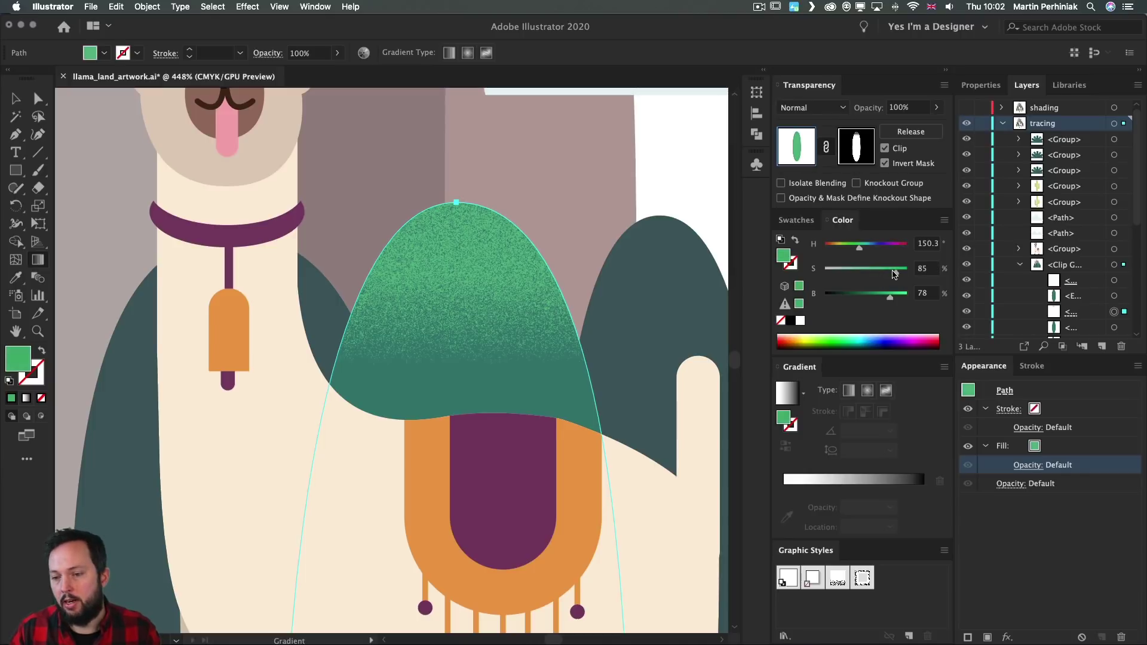
{"action": "left_click", "coordinate": [896, 270]}
{"action": "left_click", "coordinate": [895, 298]}
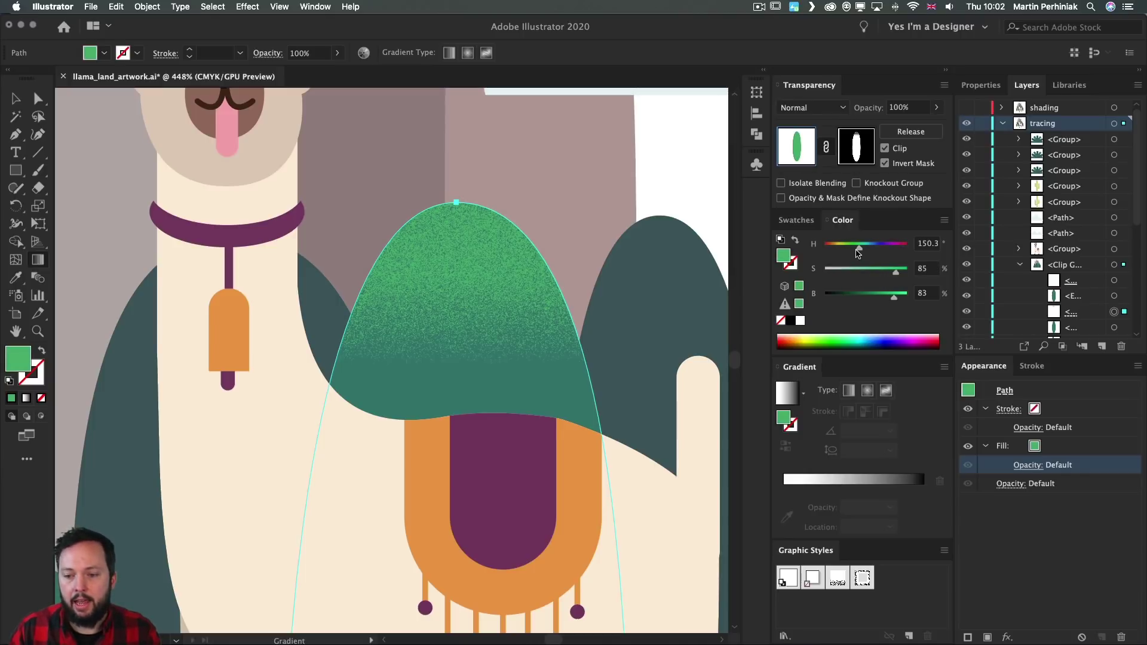
{"action": "left_click", "coordinate": [854, 247]}
{"action": "left_click_drag", "start_coordinate": [855, 250], "coordinate": [860, 250]}
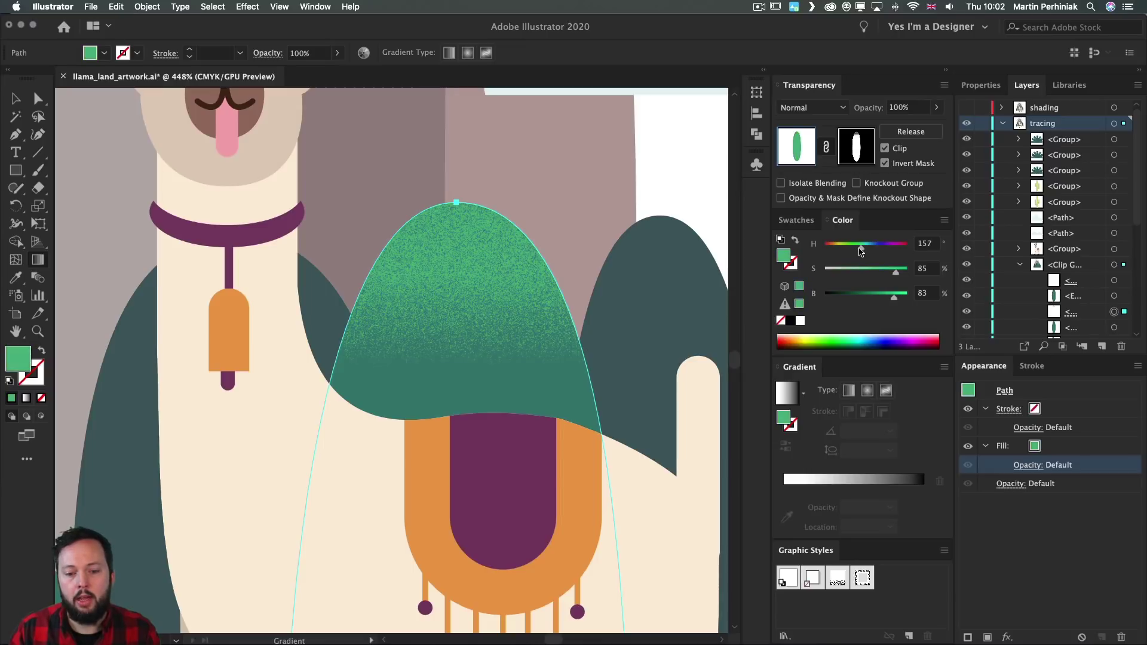
Reselect the saddle, reopen its opacity mask and switch the mask gradient to radial.
{"action": "key", "text": "super+shift+a"}
{"action": "key", "text": "super+minus"}
{"action": "key", "text": "super+minus"}
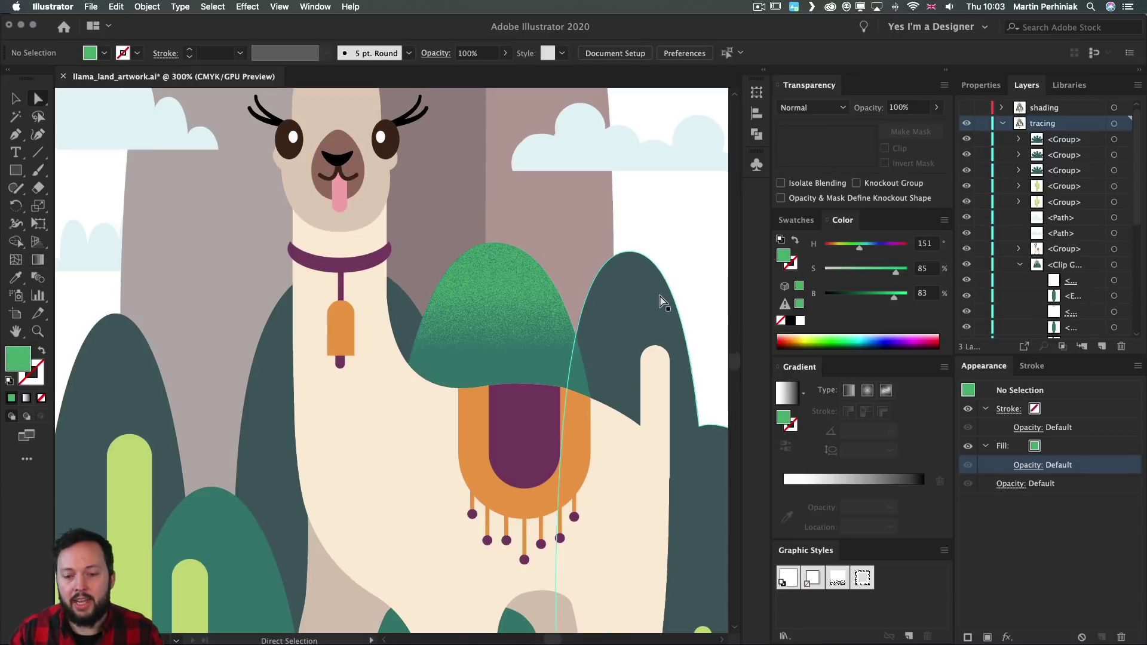
{"action": "left_click_drag", "start_coordinate": [621, 256], "coordinate": [604, 254]}
{"action": "key", "text": "super+z"}
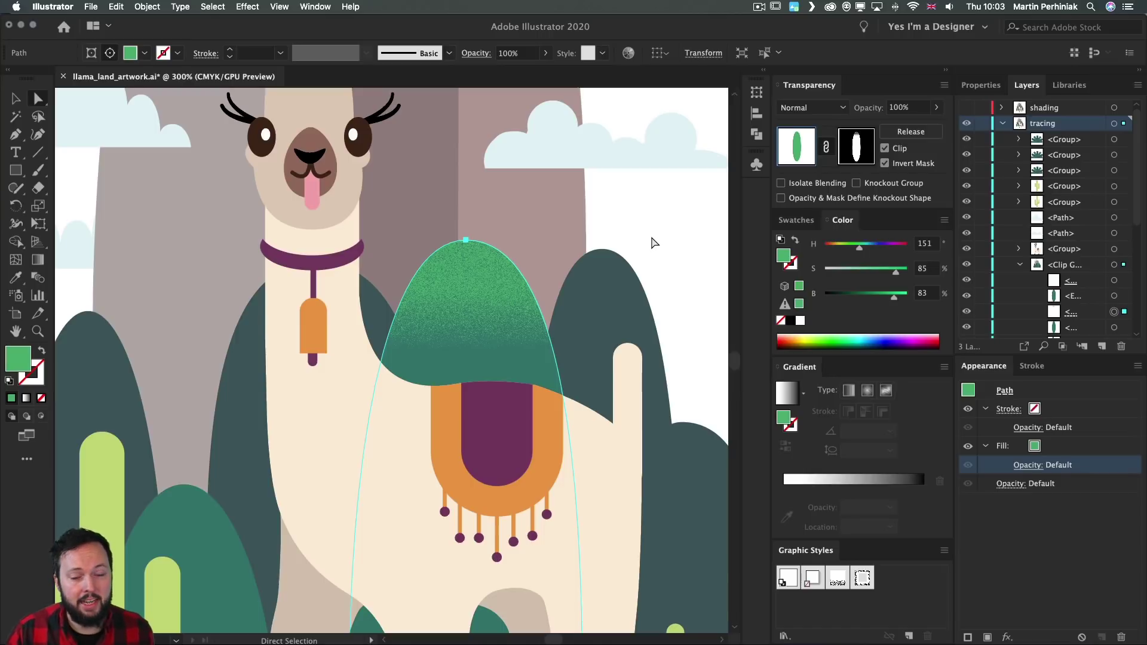
{"action": "left_click", "coordinate": [855, 150]}
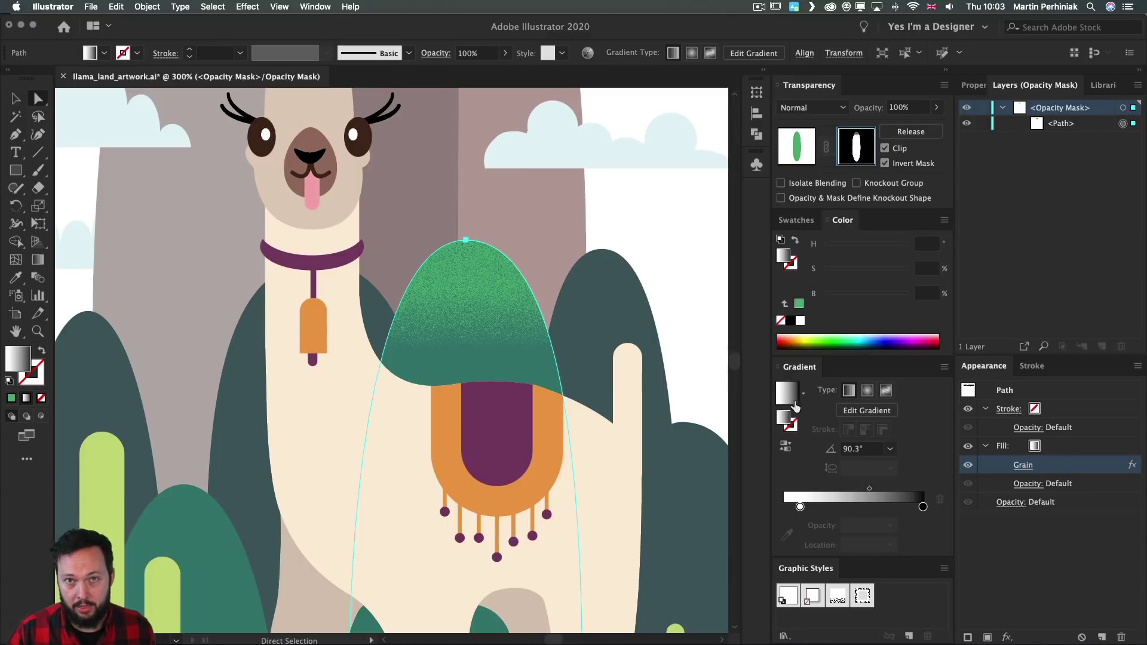
{"action": "left_click", "coordinate": [868, 391]}
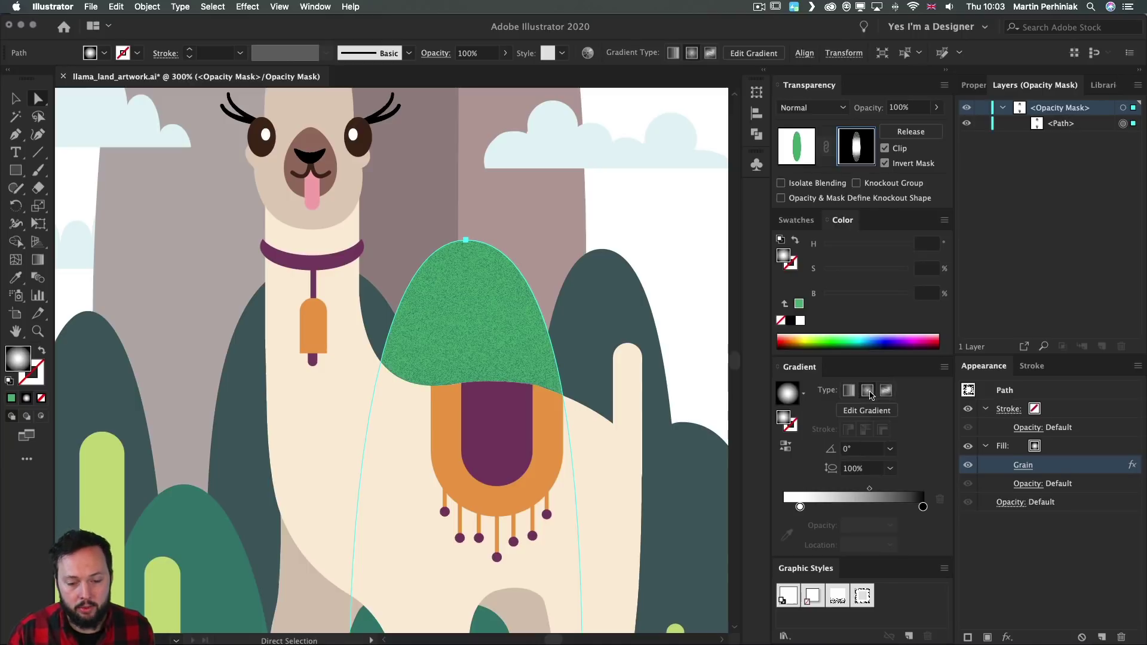
Draw a radial gradient outward from the saddle centre and reverse its direction.
{"action": "key", "text": "g"}
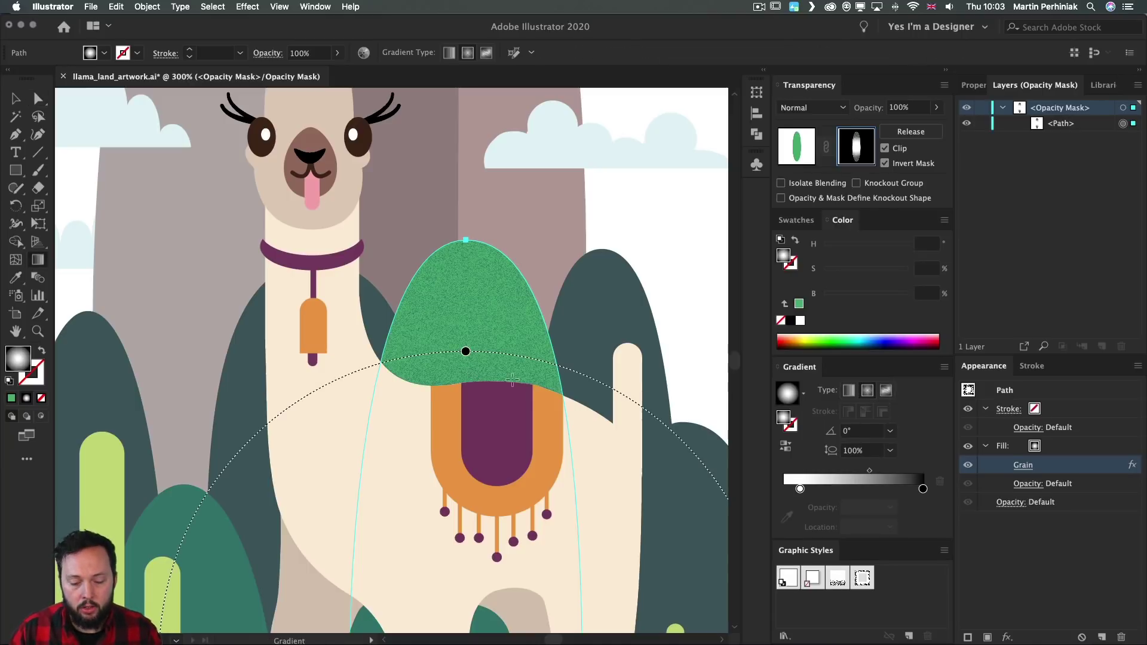
{"action": "scroll", "coordinate": [512, 378], "scroll_direction": "down", "scroll_amount": 5}
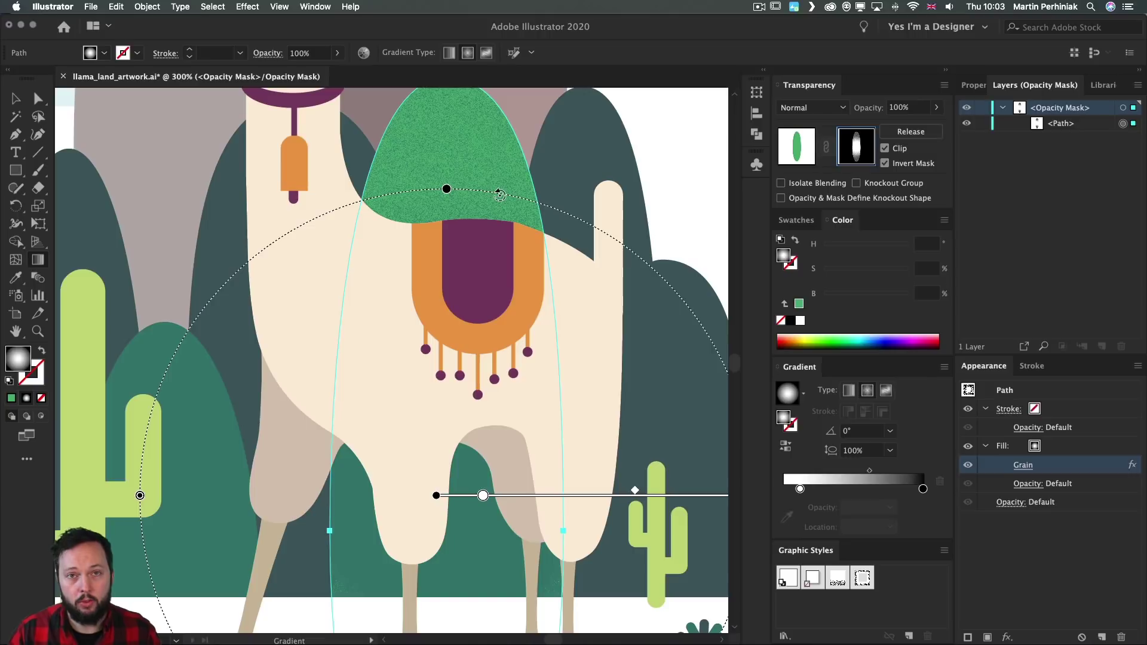
{"action": "scroll", "coordinate": [496, 251], "scroll_direction": "up", "scroll_amount": 3}
{"action": "key", "text": "g"}
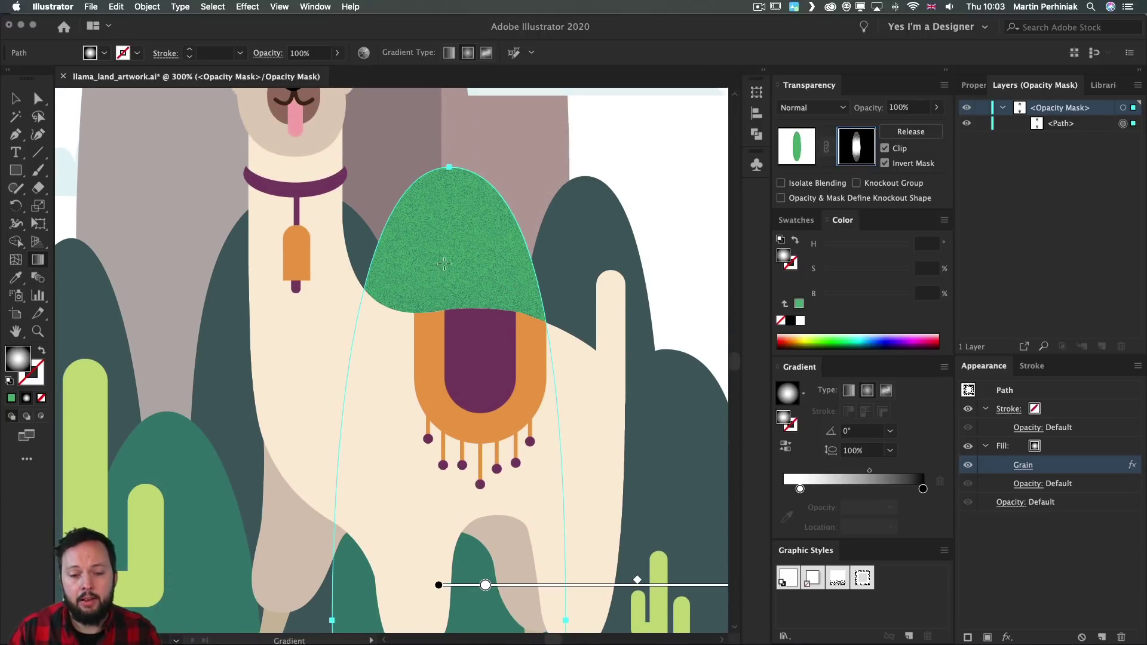
{"action": "left_click_drag", "start_coordinate": [452, 256], "coordinate": [528, 212]}
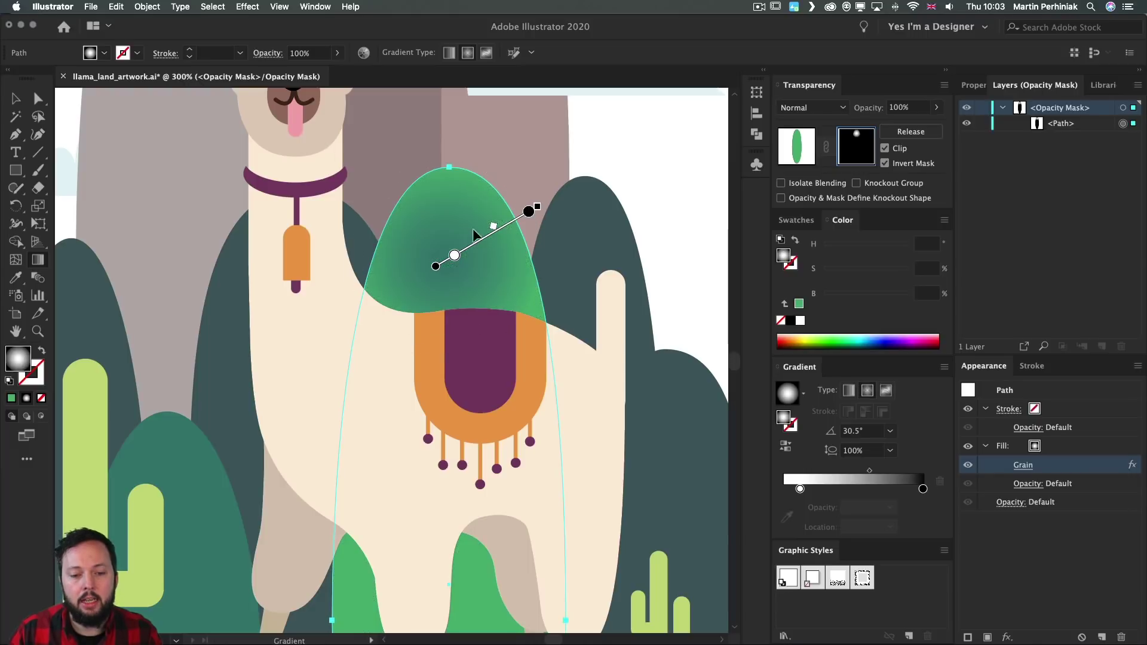
{"action": "left_click_drag", "start_coordinate": [473, 271], "coordinate": [568, 250]}
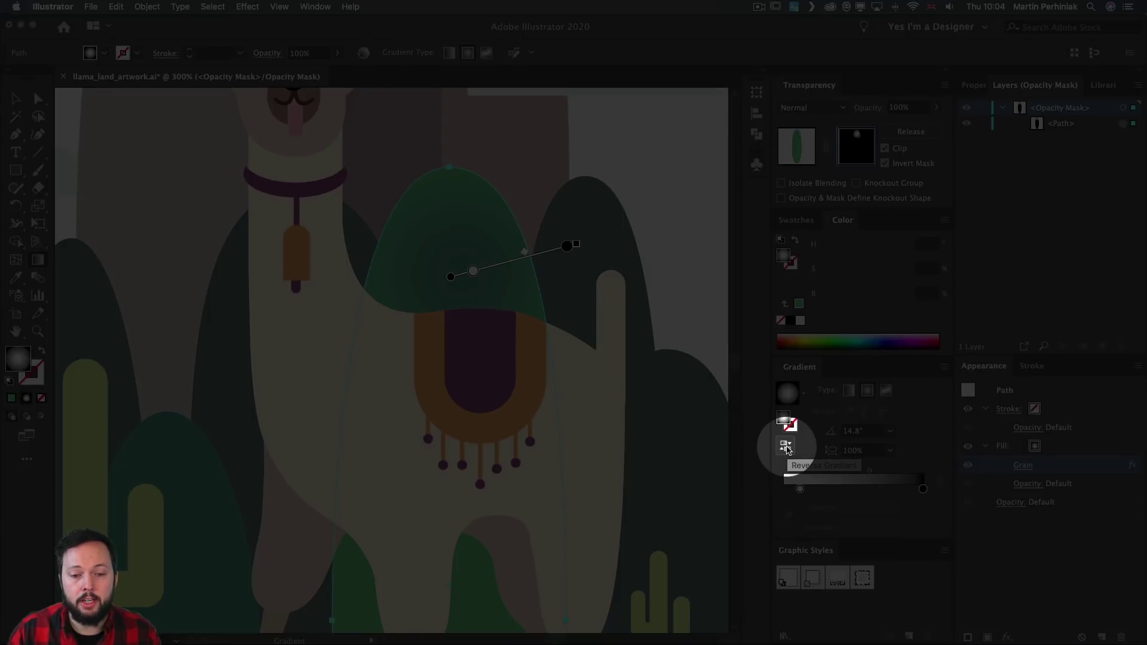
{"action": "left_click", "coordinate": [786, 446]}
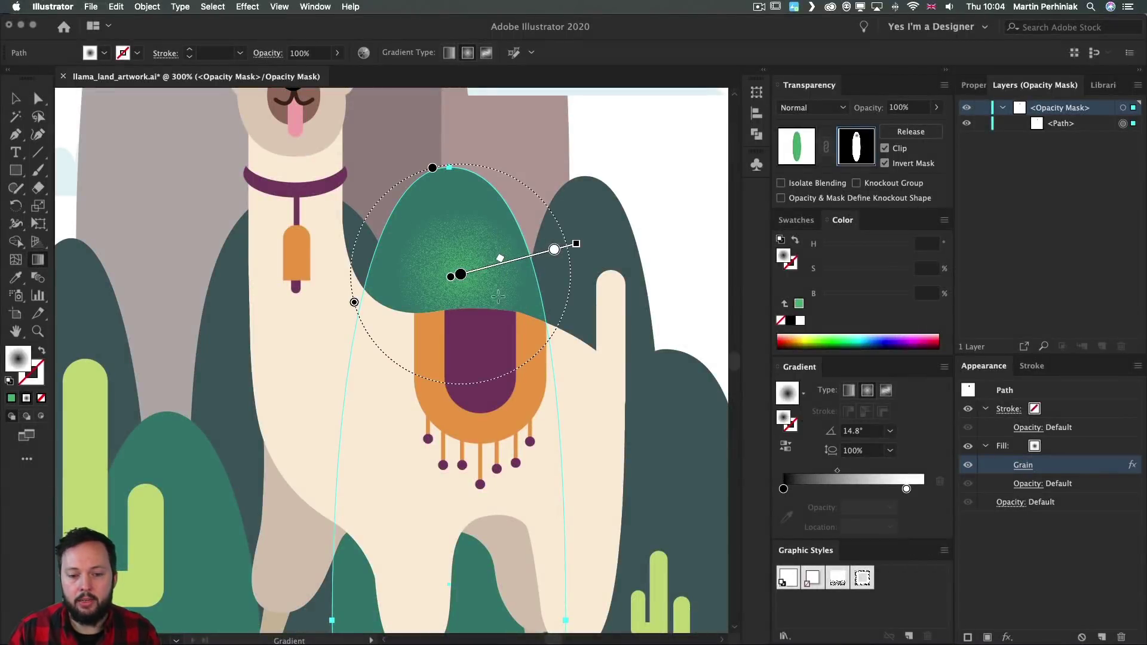
Move the gradient centre toward the saddle top and redraw it rightward from the highlight point.
{"action": "left_click", "coordinate": [460, 275]}
{"action": "left_click_drag", "start_coordinate": [457, 266], "coordinate": [463, 280]}
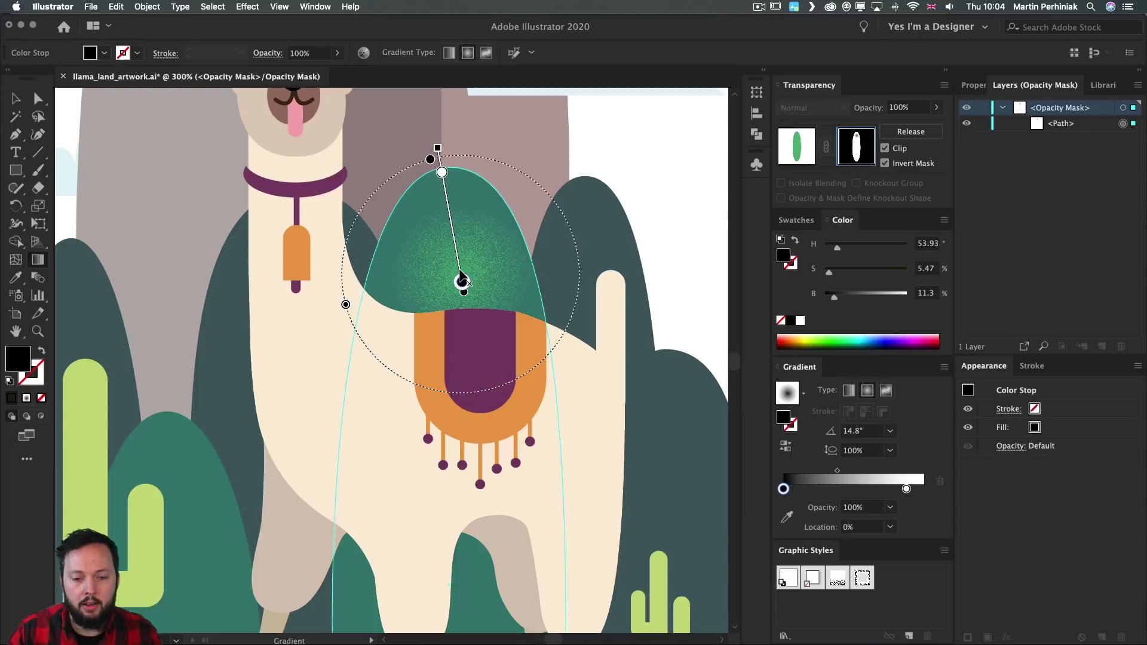
{"action": "mouse_move", "coordinate": [437, 147]}
{"action": "left_mouse_down"}
{"action": "mouse_move", "coordinate": [586, 256]}
{"action": "mouse_move", "coordinate": [576, 222]}
{"action": "mouse_move", "coordinate": [384, 361]}
{"action": "mouse_move", "coordinate": [424, 398]}
{"action": "left_mouse_up"}
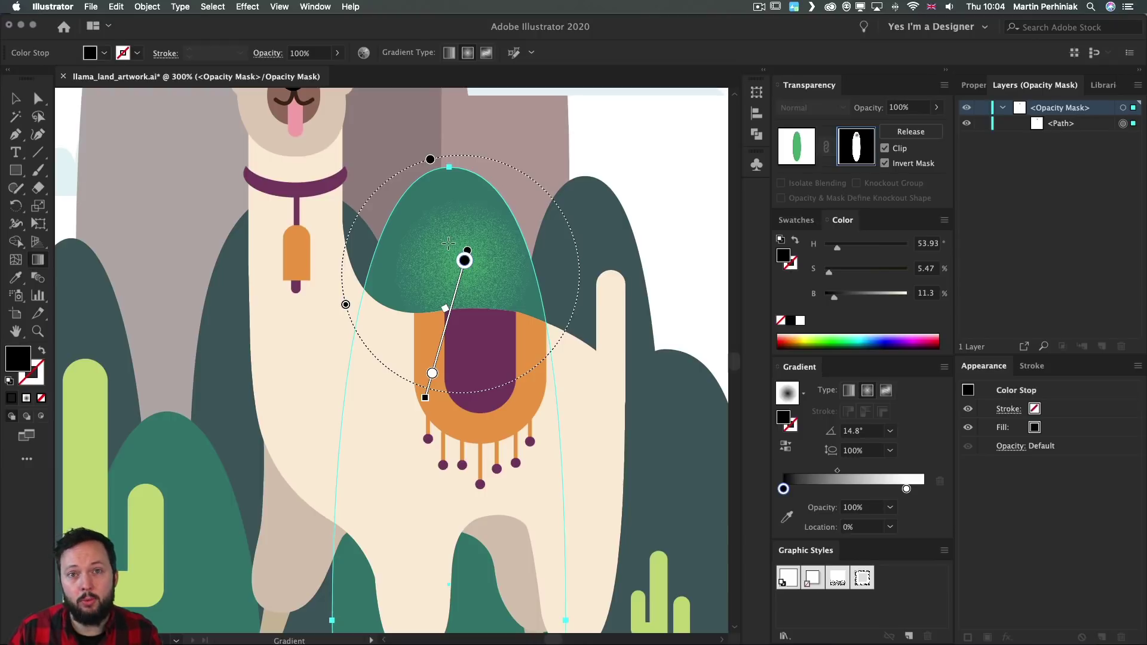
{"action": "left_click_drag", "start_coordinate": [441, 245], "coordinate": [531, 204]}
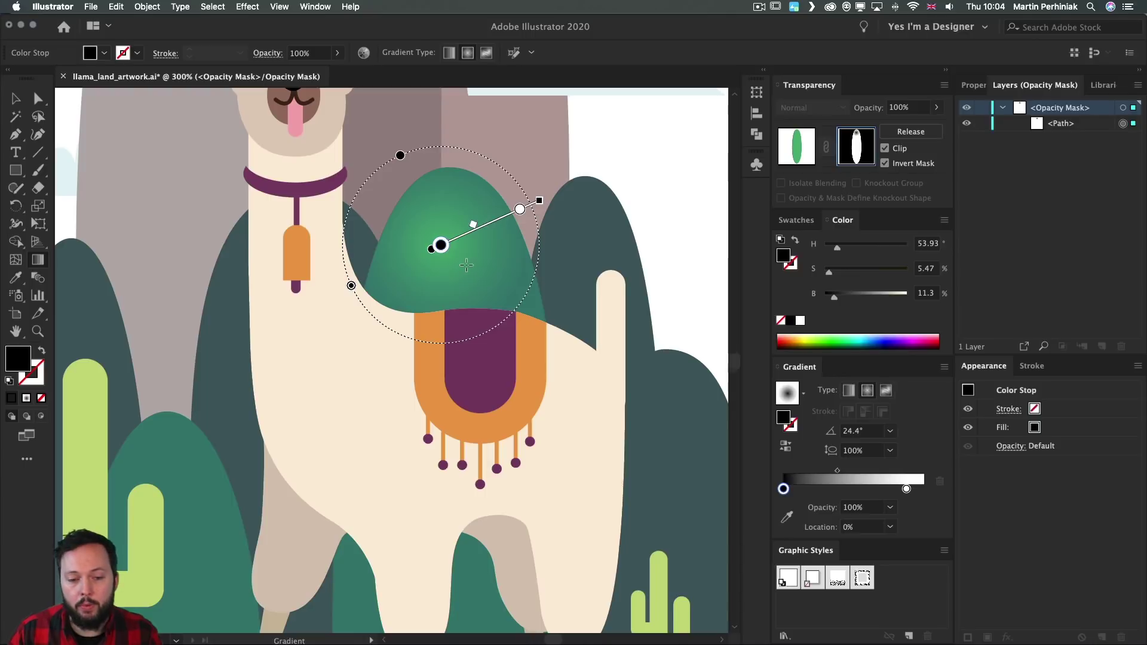
{"action": "left_click_drag", "start_coordinate": [458, 256], "coordinate": [562, 279]}
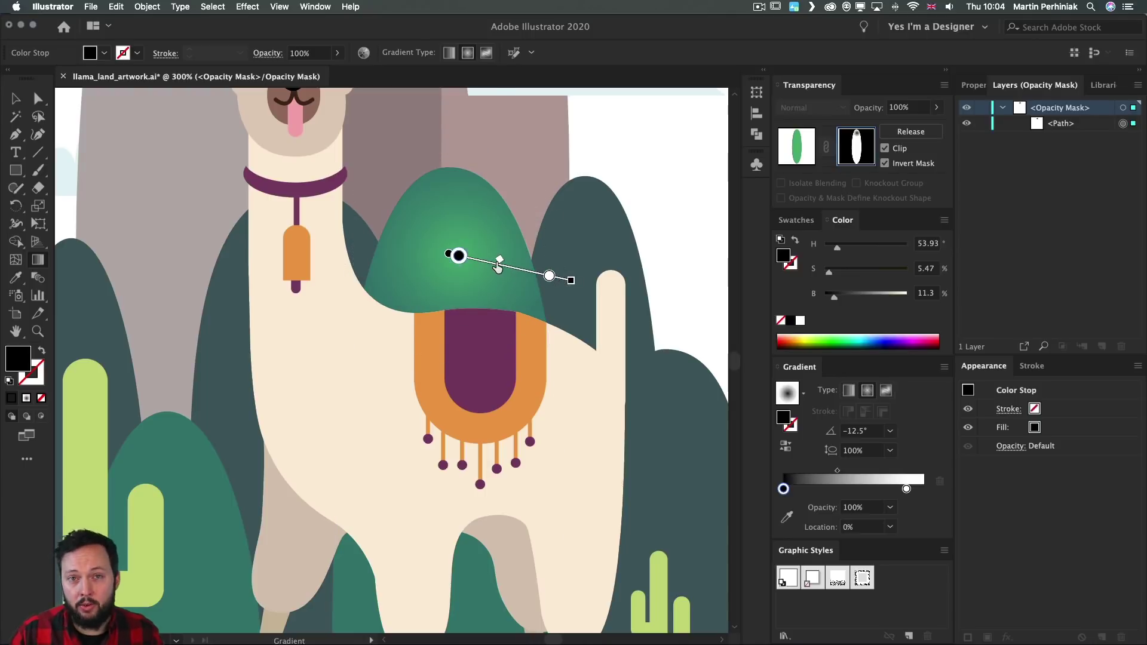
Return the start stop to 0%, redraw the gradient up-right at 24°, and adjust its midpoint.
{"action": "left_click", "coordinate": [549, 279]}
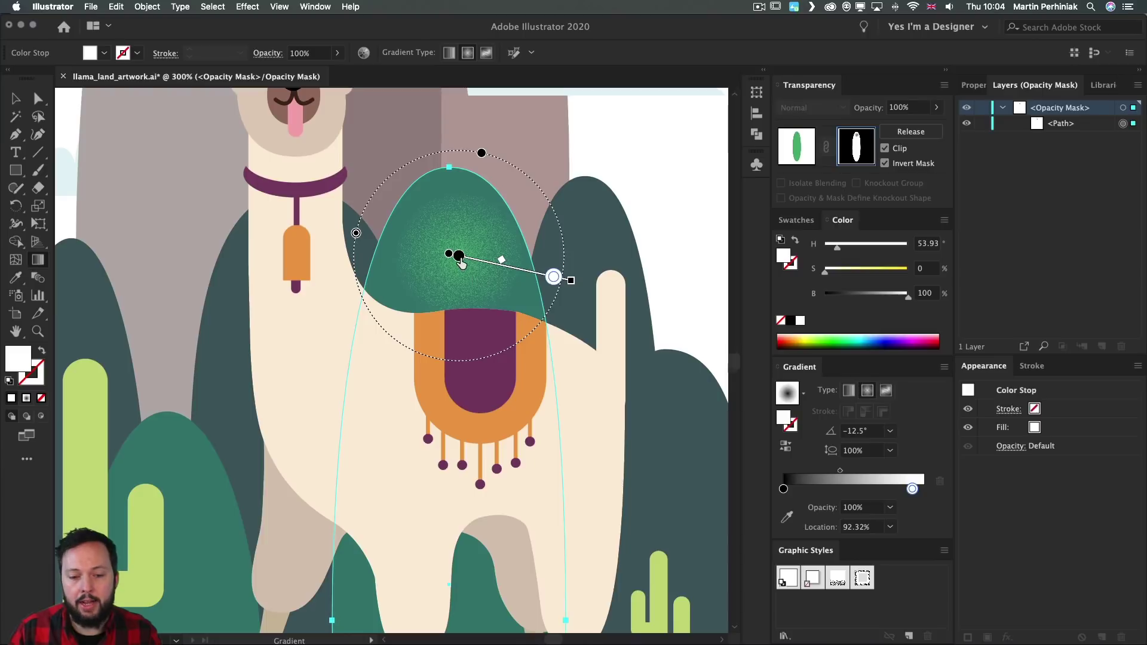
{"action": "left_click_drag", "start_coordinate": [458, 256], "coordinate": [458, 256]}
{"action": "left_click_drag", "start_coordinate": [506, 260], "coordinate": [516, 267]}
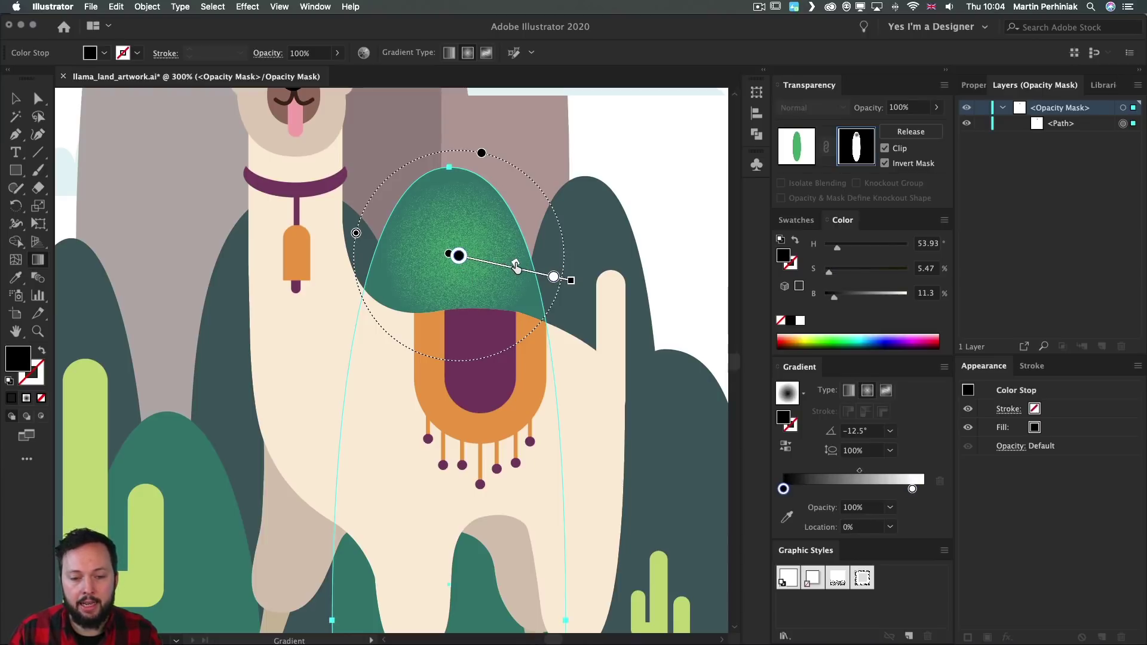
{"action": "left_click_drag", "start_coordinate": [447, 223], "coordinate": [572, 177]}
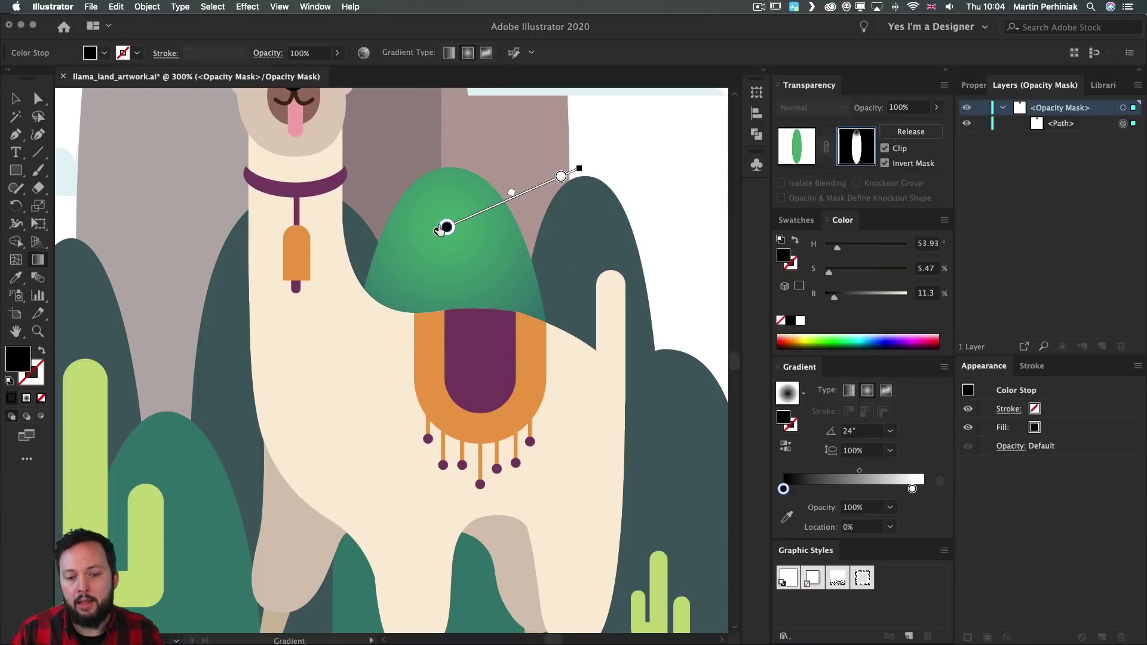
{"action": "mouse_move", "coordinate": [403, 217]}
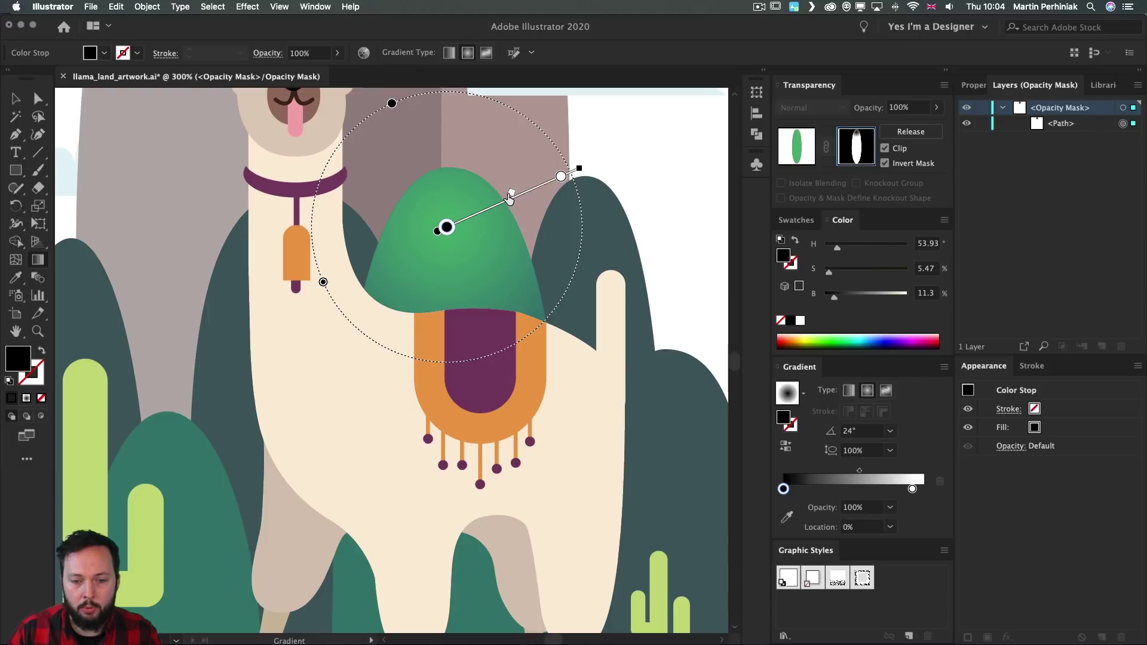
{"action": "left_click_drag", "start_coordinate": [510, 193], "coordinate": [509, 194]}
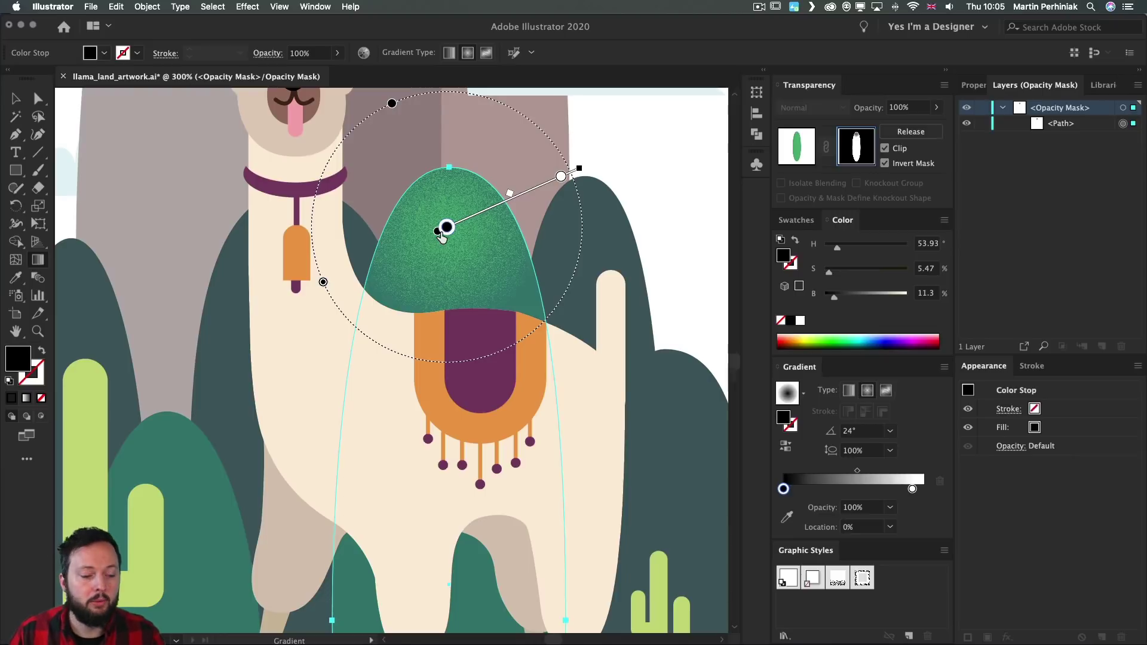
Leave saddle mask editing and select the tall grey left mountain path.
{"action": "key", "text": "a"}
{"action": "key", "text": "super+shift+a"}
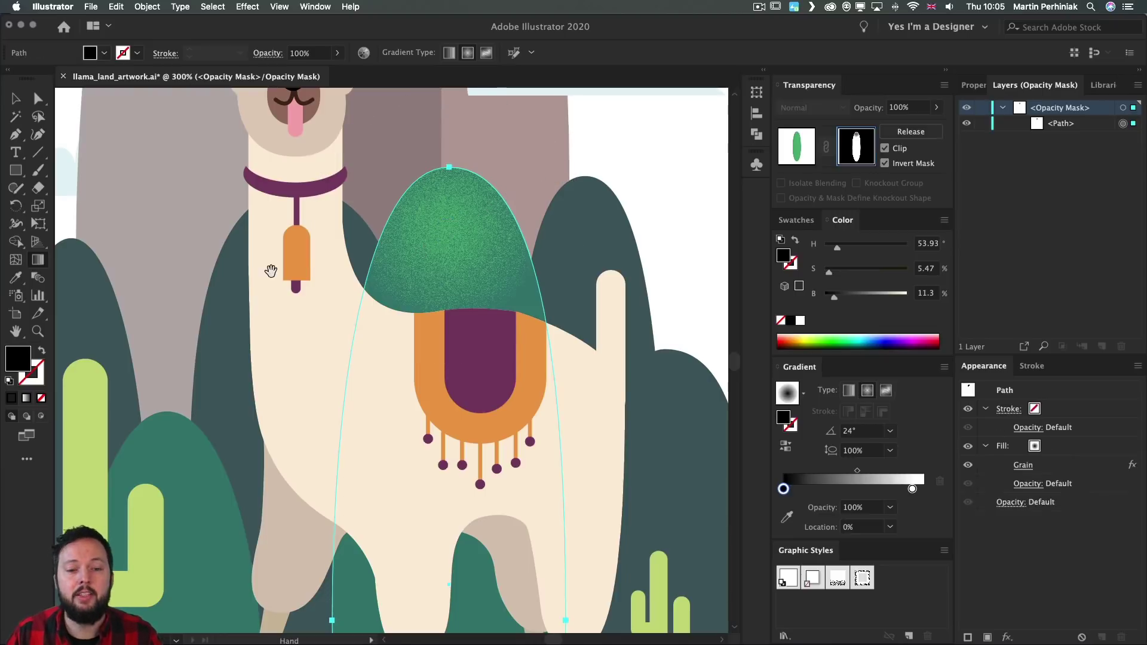
{"action": "left_click_drag", "start_coordinate": [269, 266], "coordinate": [430, 484]}
{"action": "left_click", "coordinate": [802, 153]}
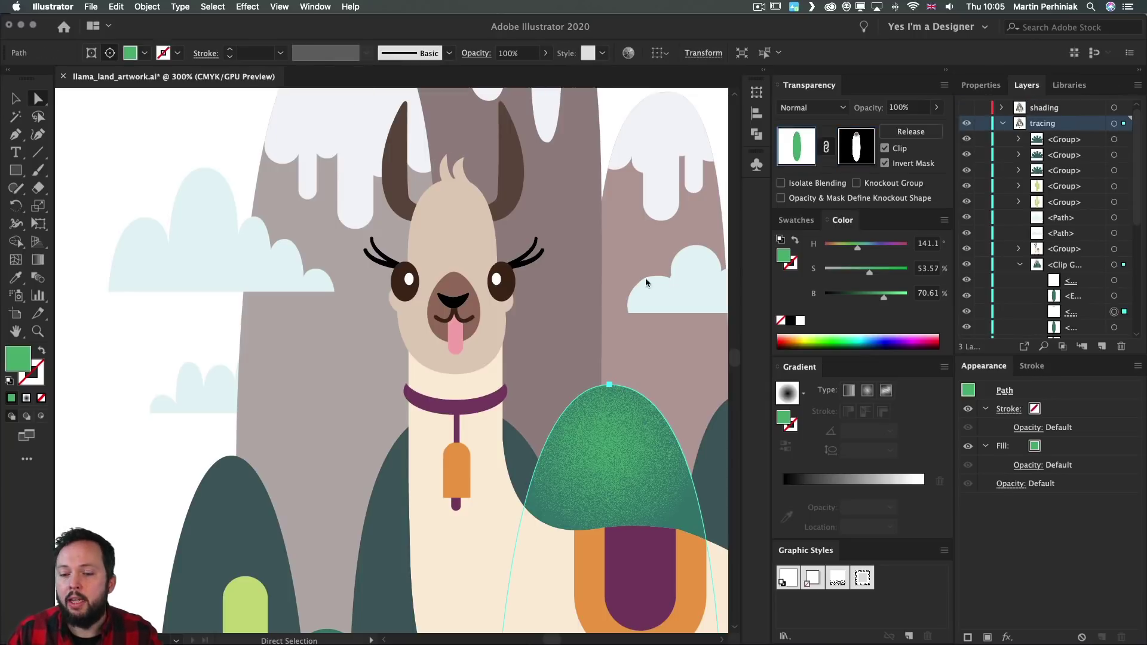
{"action": "left_click", "coordinate": [243, 315]}
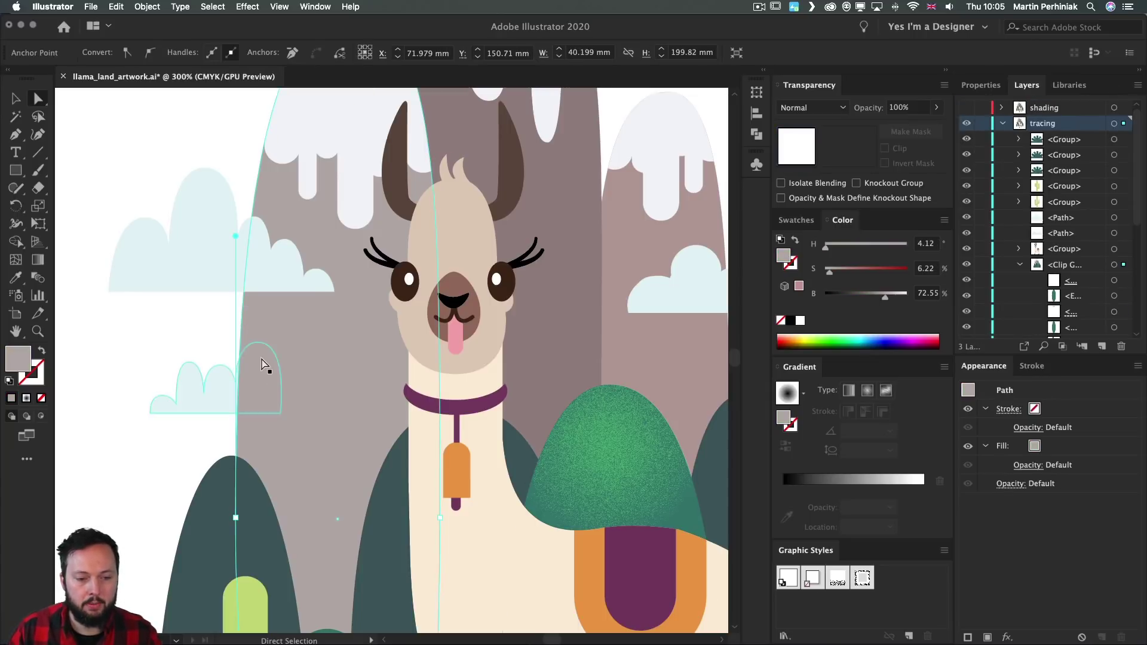
{"action": "scroll", "coordinate": [1064, 252], "scroll_direction": "down", "scroll_amount": 5}
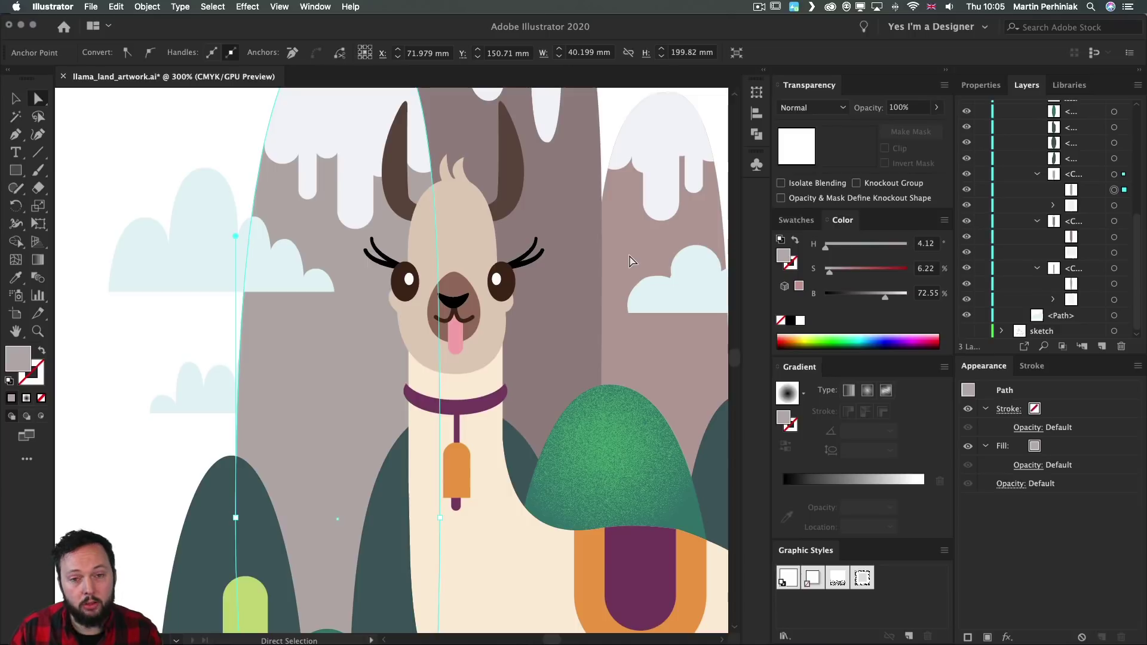
Paste a mountain copy in front, recolour it greyish (H 4.12, S 10, B 42), and mask it.
{"action": "left_click", "coordinate": [1114, 189]}
{"action": "key", "text": "super+c"}
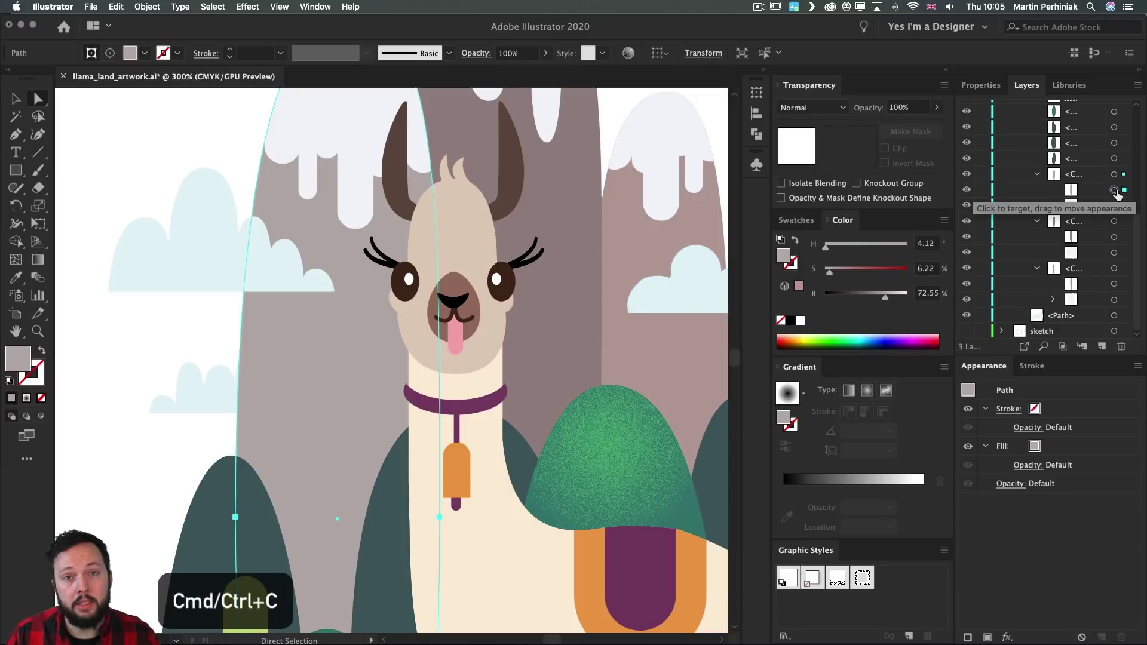
{"action": "key", "text": "super+f"}
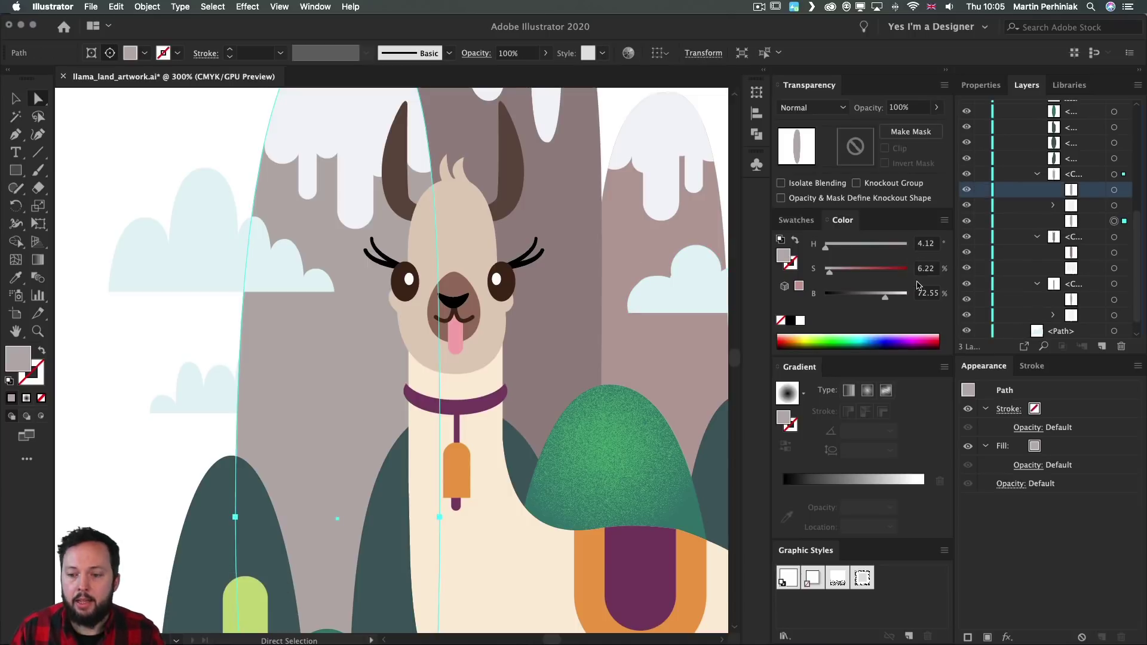
{"action": "left_click", "coordinate": [871, 296]}
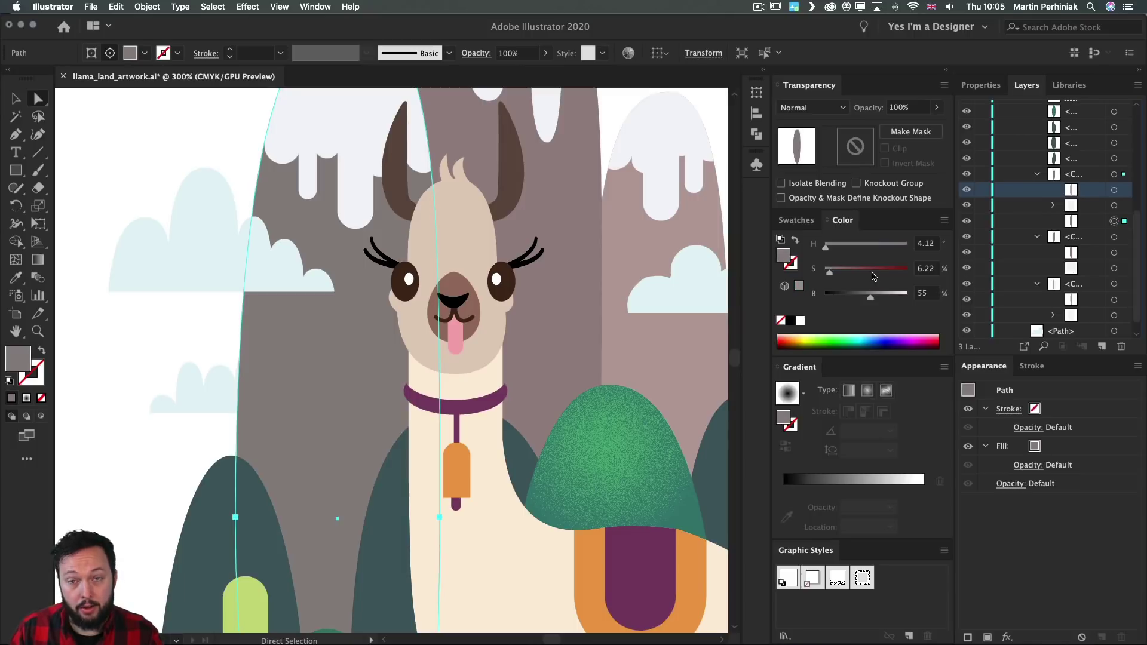
{"action": "left_click", "coordinate": [854, 271]}
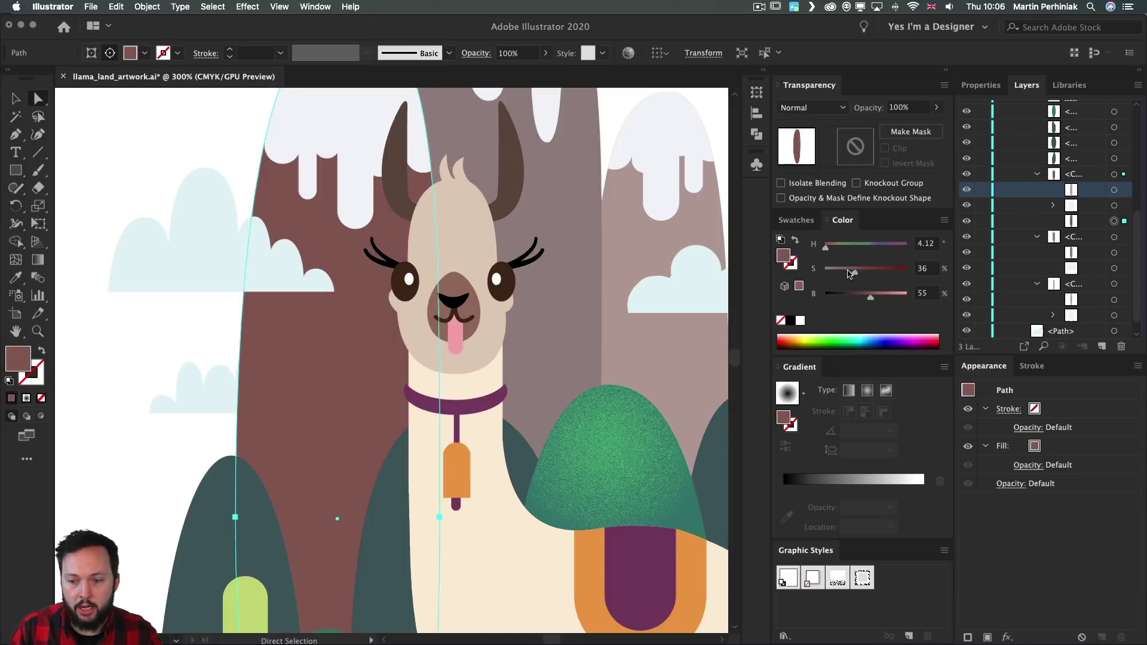
{"action": "left_click_drag", "start_coordinate": [851, 272], "coordinate": [833, 272]}
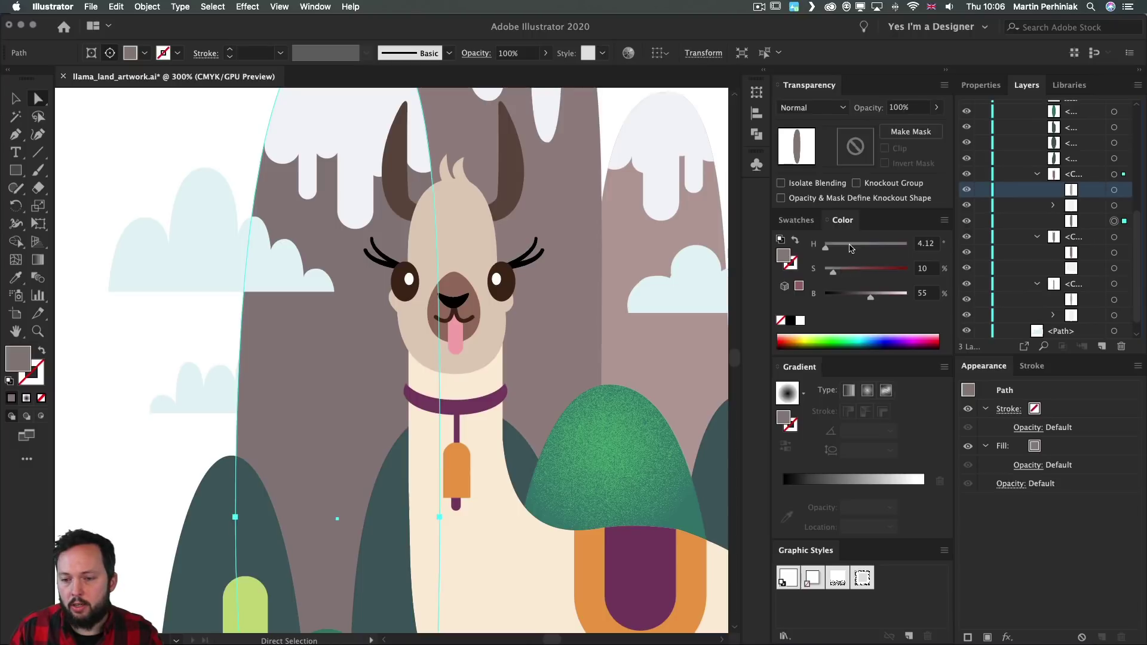
{"action": "left_click", "coordinate": [863, 297]}
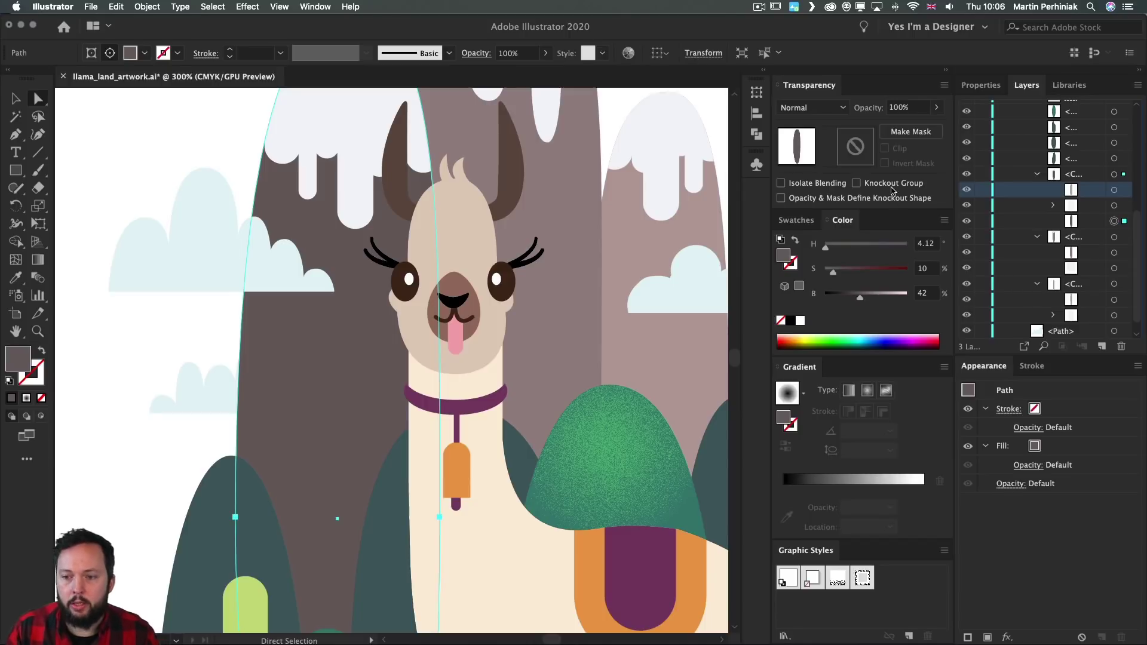
{"action": "left_click", "coordinate": [906, 132]}
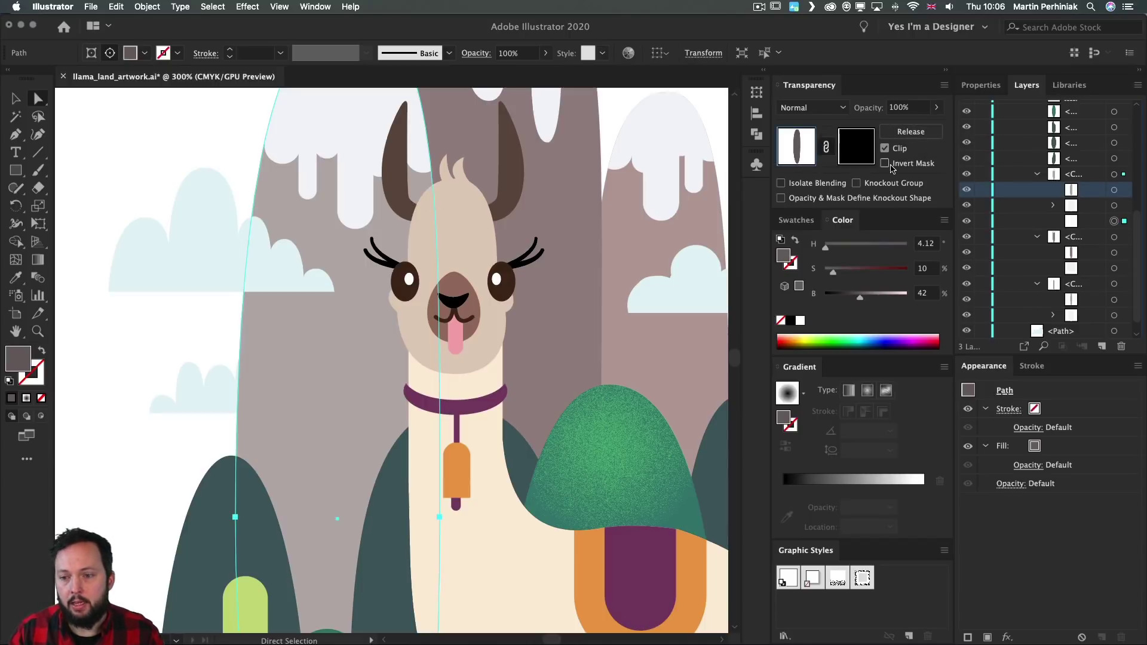
Paste the mountain shape into its mask, fill it with a linear gradient and apply Effect > Grain.
{"action": "left_click", "coordinate": [859, 151]}
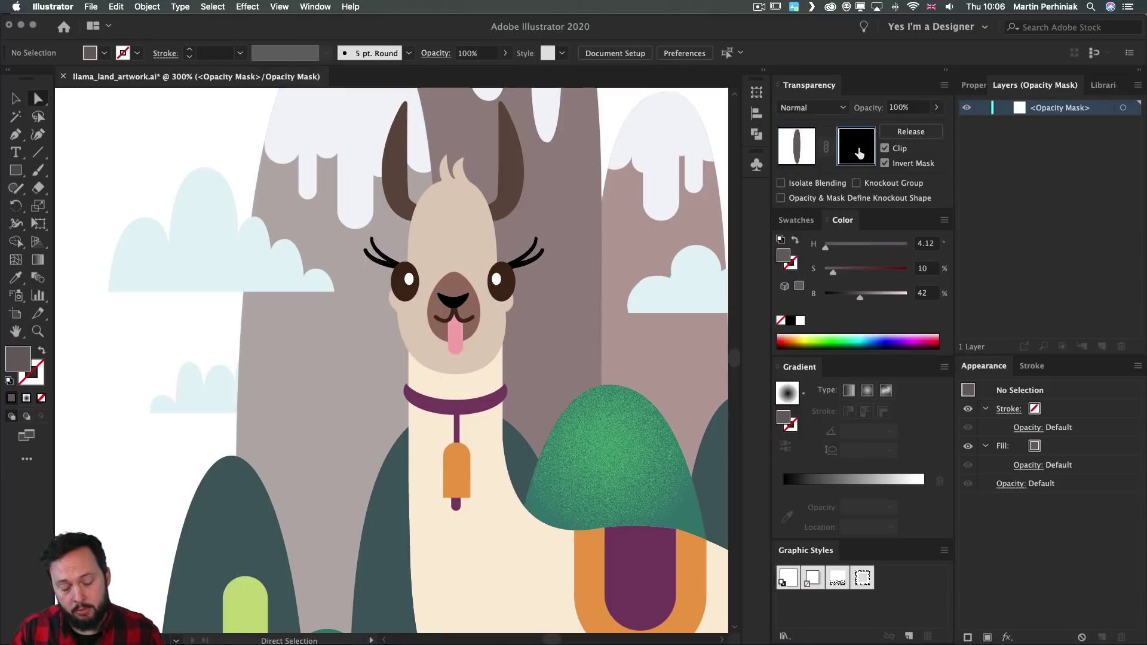
{"action": "key", "text": "super+f"}
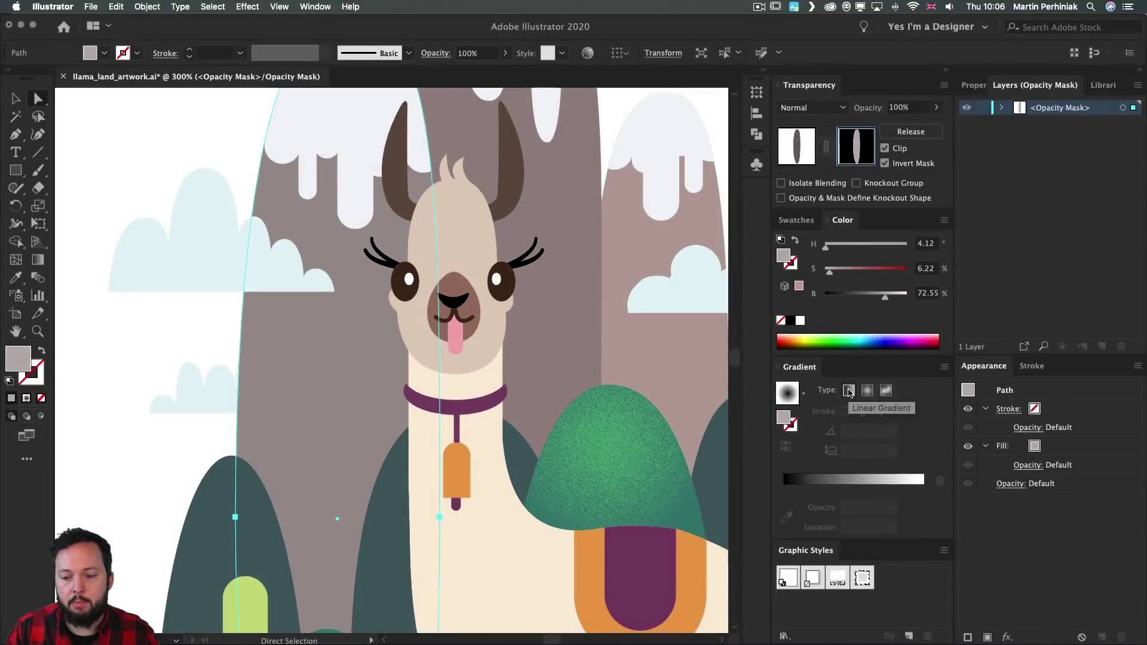
{"action": "left_click", "coordinate": [849, 392]}
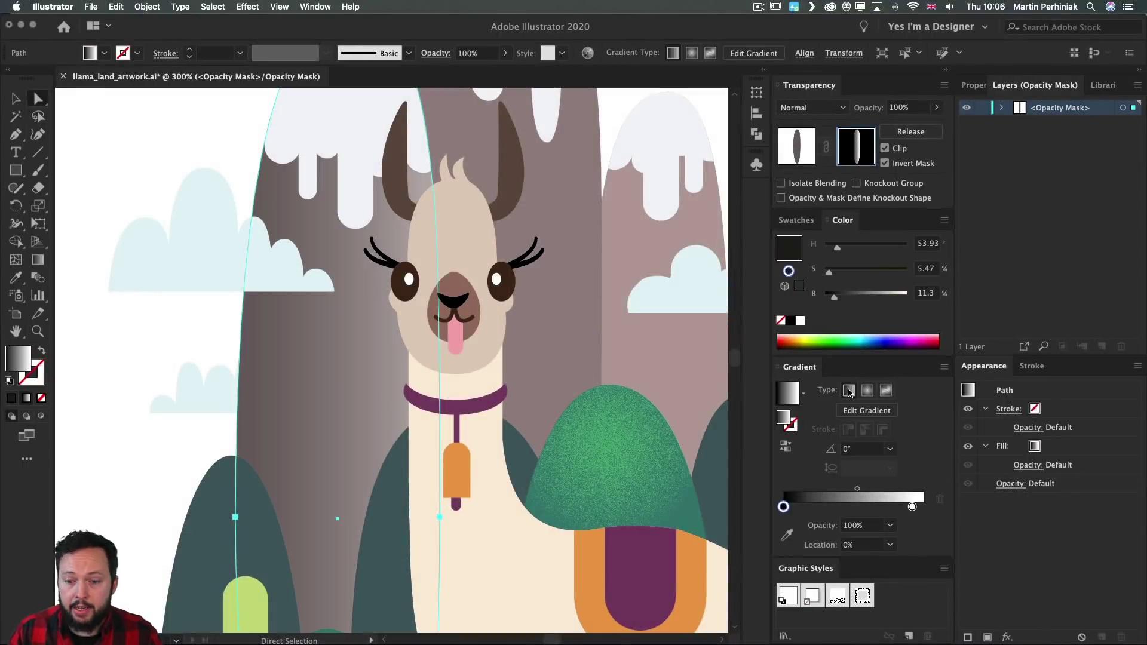
{"action": "left_click", "coordinate": [250, 6]}
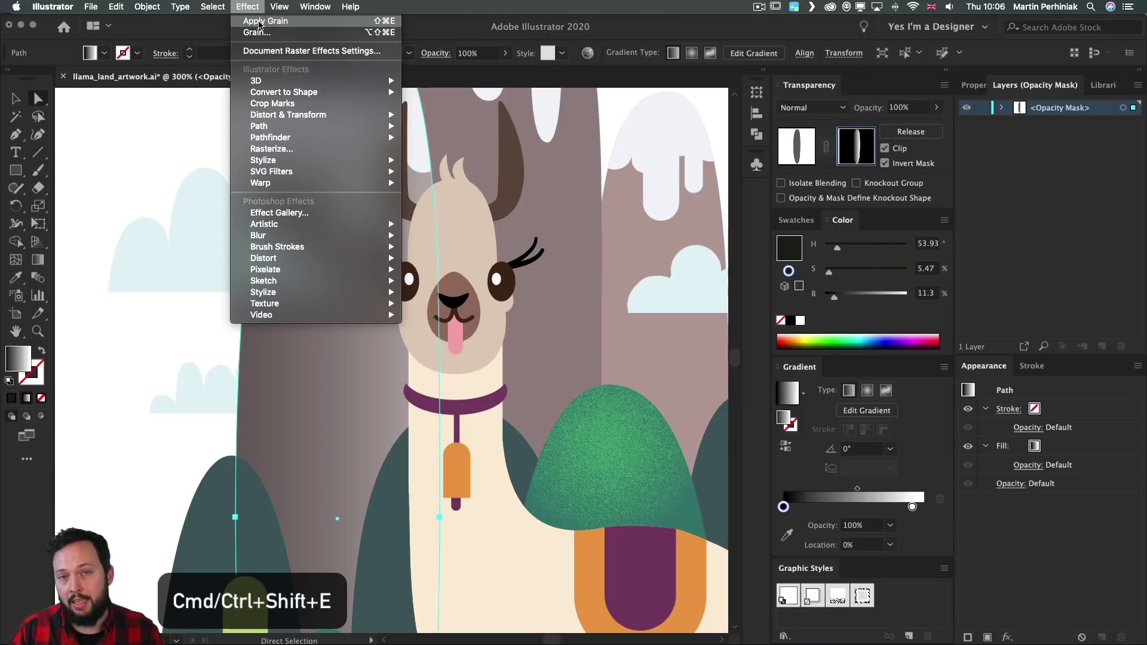
{"action": "left_click", "coordinate": [259, 22]}
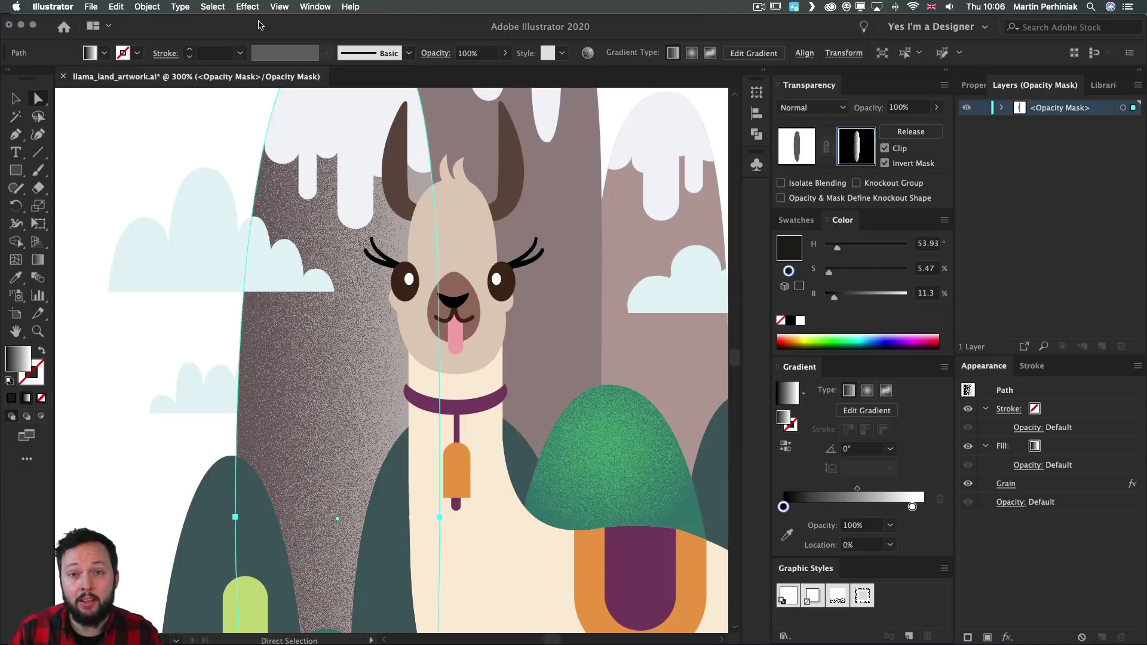
{"action": "key", "text": "g"}
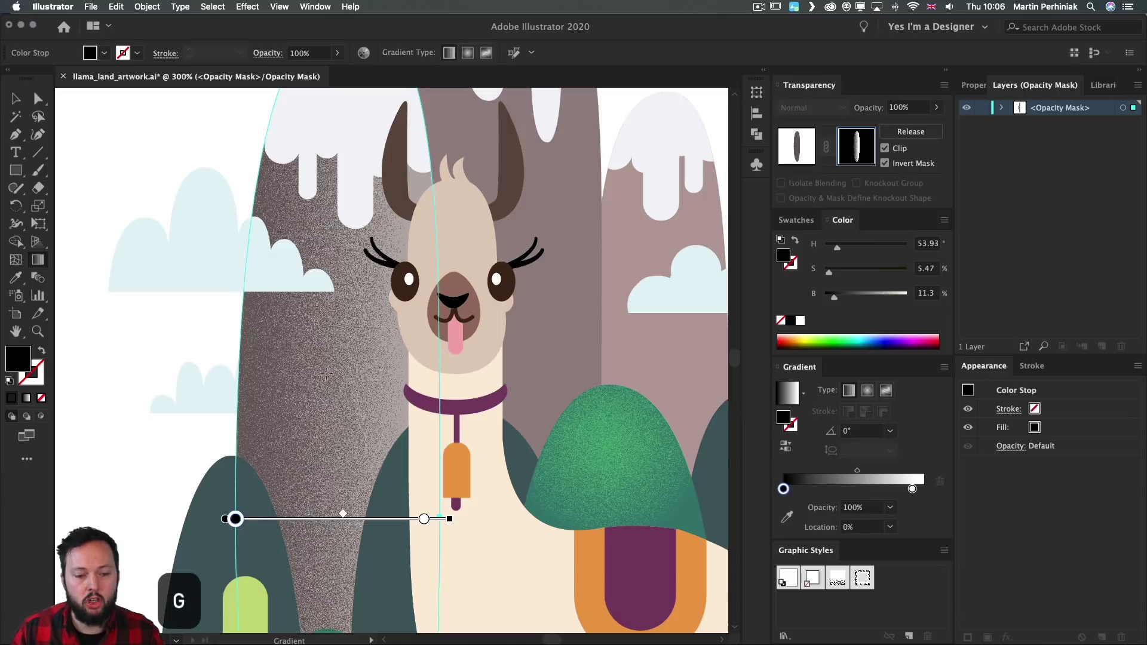
{"action": "mouse_move", "coordinate": [333, 489]}
{"action": "left_mouse_down"}
{"action": "mouse_move", "coordinate": [338, 206]}
{"action": "mouse_move", "coordinate": [317, 456]}
{"action": "mouse_move", "coordinate": [336, 405]}
{"action": "left_mouse_up"}
{"action": "key", "text": "space"}
{"action": "mouse_move", "coordinate": [333, 501]}
{"action": "left_mouse_down"}
{"action": "mouse_move", "coordinate": [356, 494]}
{"action": "mouse_move", "coordinate": [348, 558]}
{"action": "mouse_move", "coordinate": [360, 559]}
{"action": "left_mouse_up"}
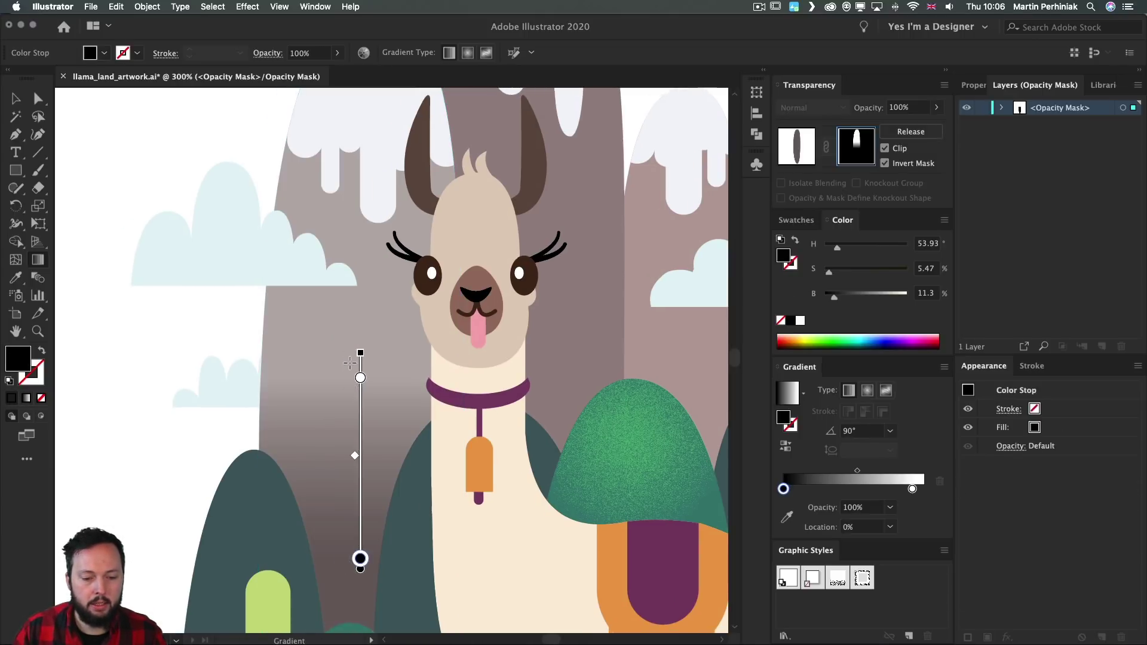
{"action": "left_click_drag", "start_coordinate": [360, 380], "coordinate": [360, 367]}
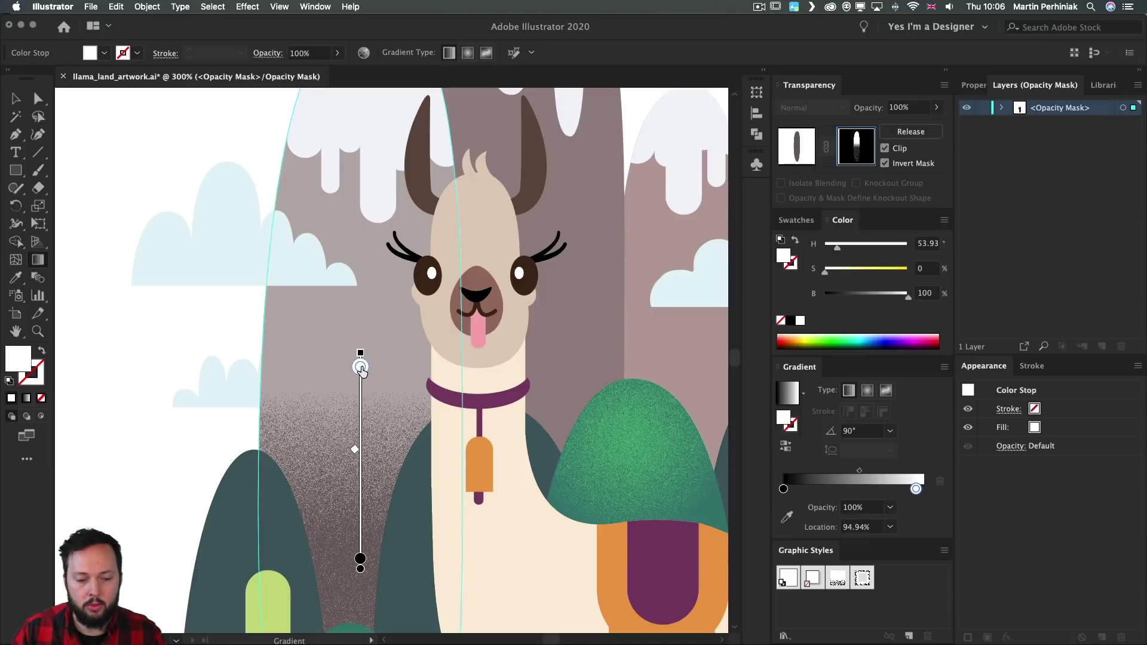
{"action": "left_click_drag", "start_coordinate": [354, 474], "coordinate": [355, 472]}
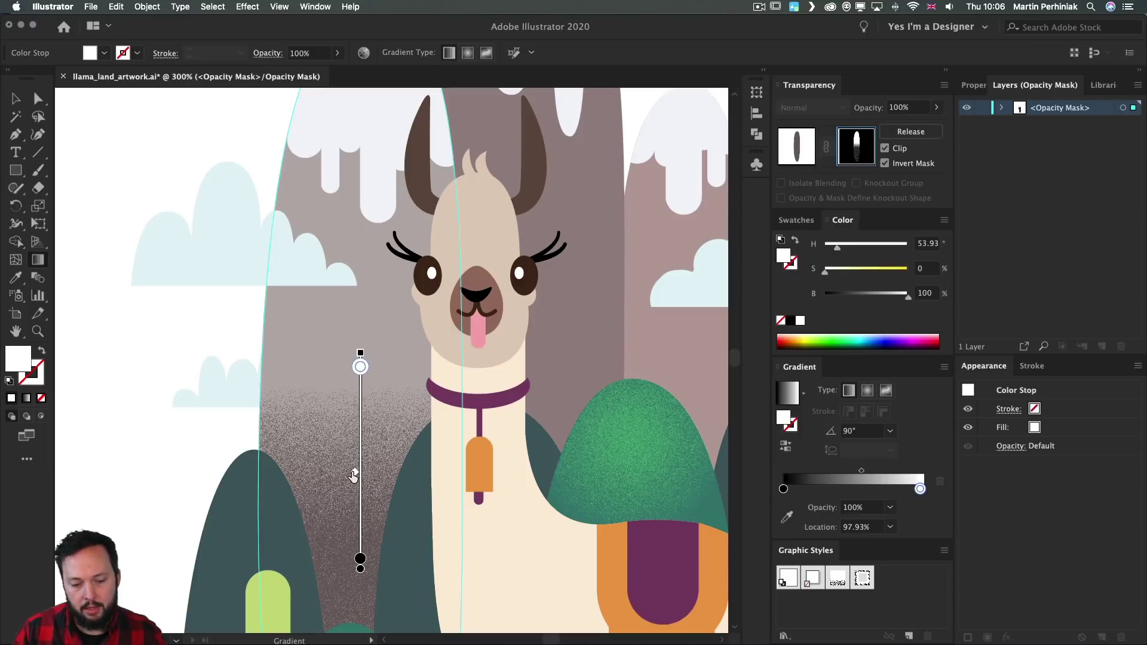
{"action": "key", "text": "v"}
{"action": "left_click", "coordinate": [124, 478]}
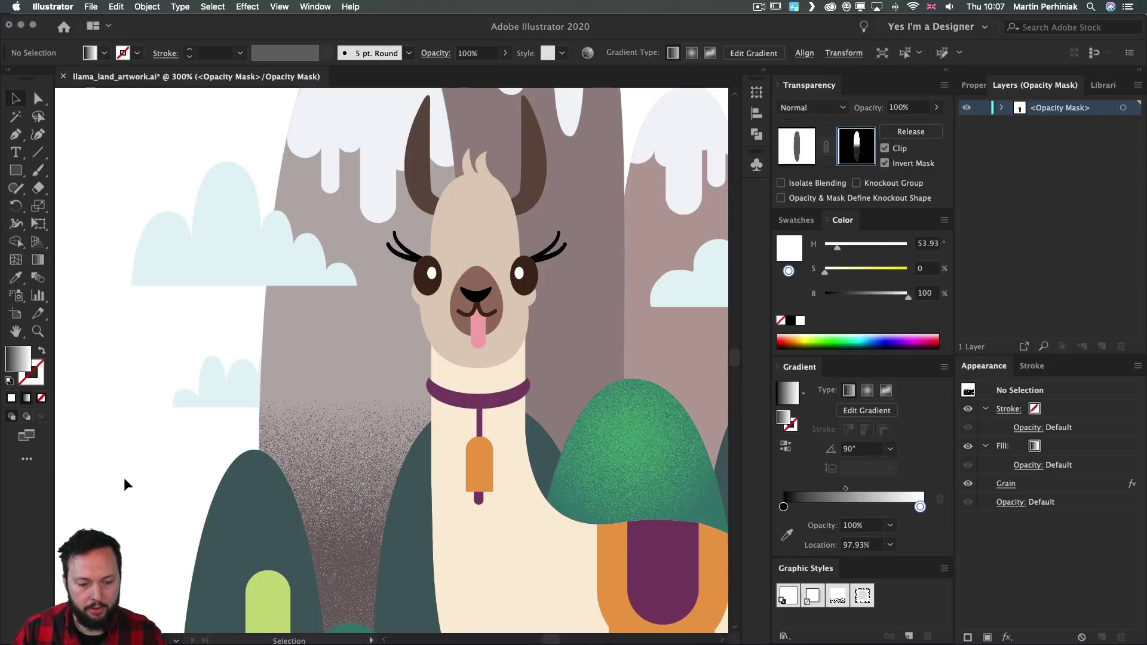
{"action": "left_click_drag", "start_coordinate": [124, 478], "coordinate": [206, 440]}
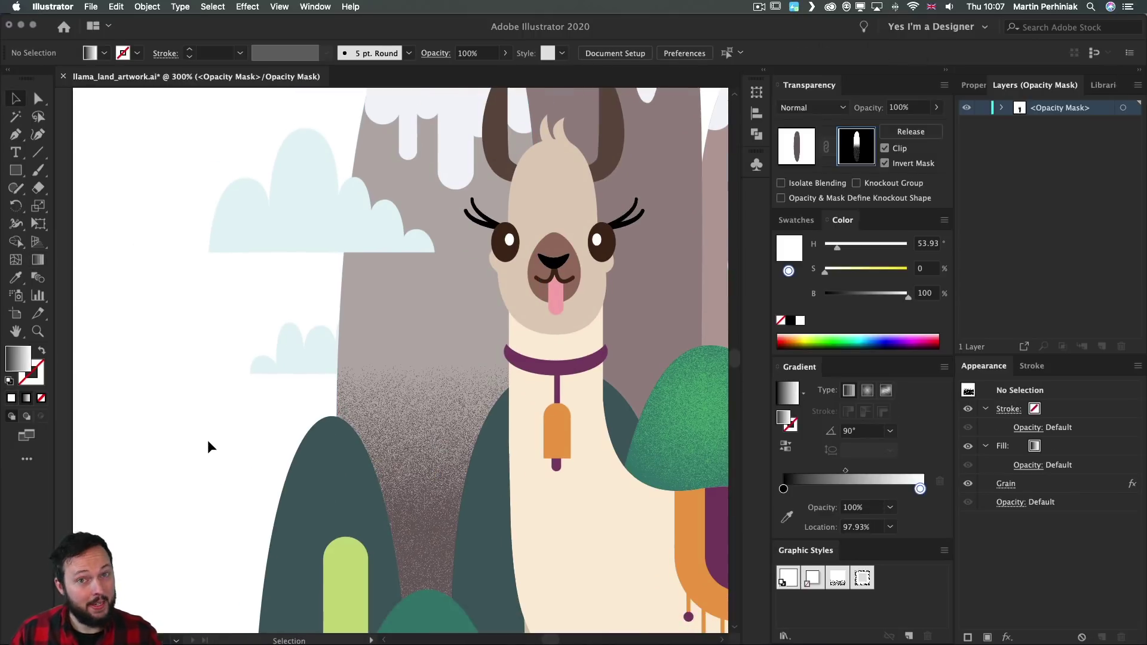
{"action": "key", "text": "space"}
{"action": "left_click_drag", "start_coordinate": [429, 453], "coordinate": [376, 440]}
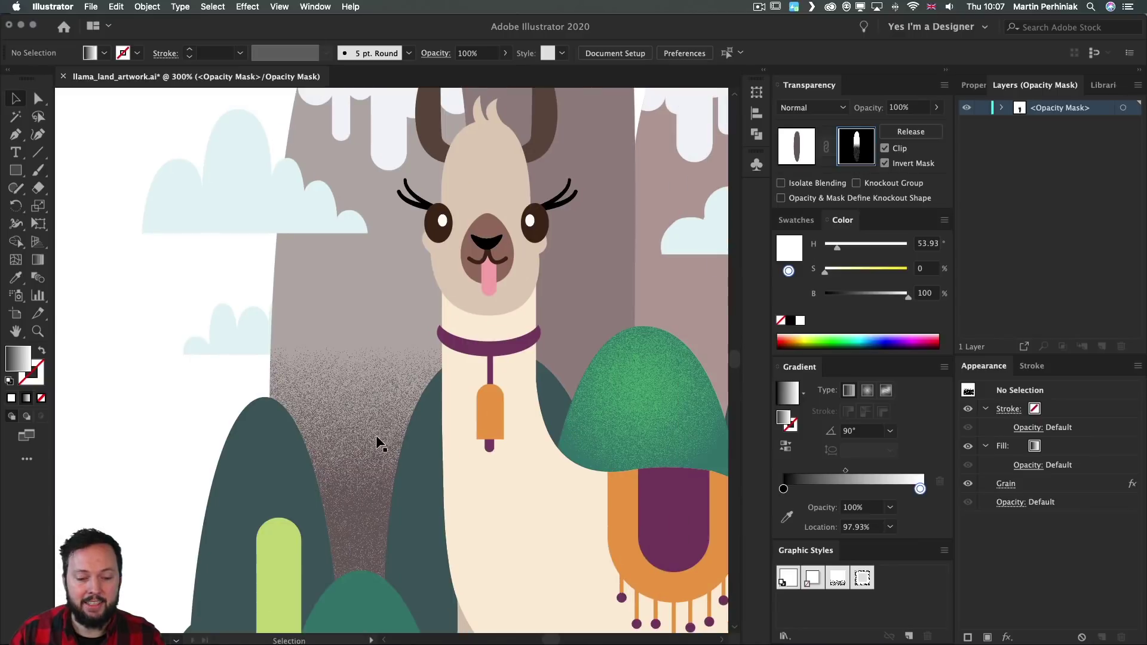
{"action": "scroll", "coordinate": [651, 345], "scroll_direction": "down", "scroll_amount": 3}
{"action": "scroll", "coordinate": [651, 345], "scroll_direction": "up", "scroll_amount": 1}
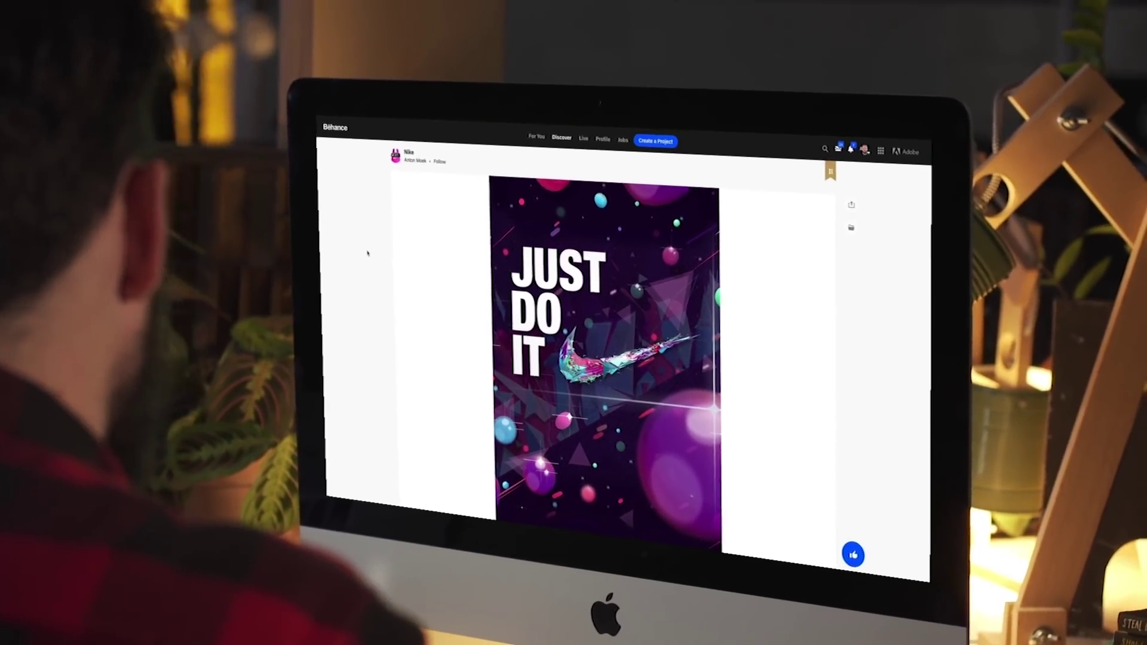
{"action": "scroll", "coordinate": [380, 233], "scroll_direction": "down", "scroll_amount": 5}
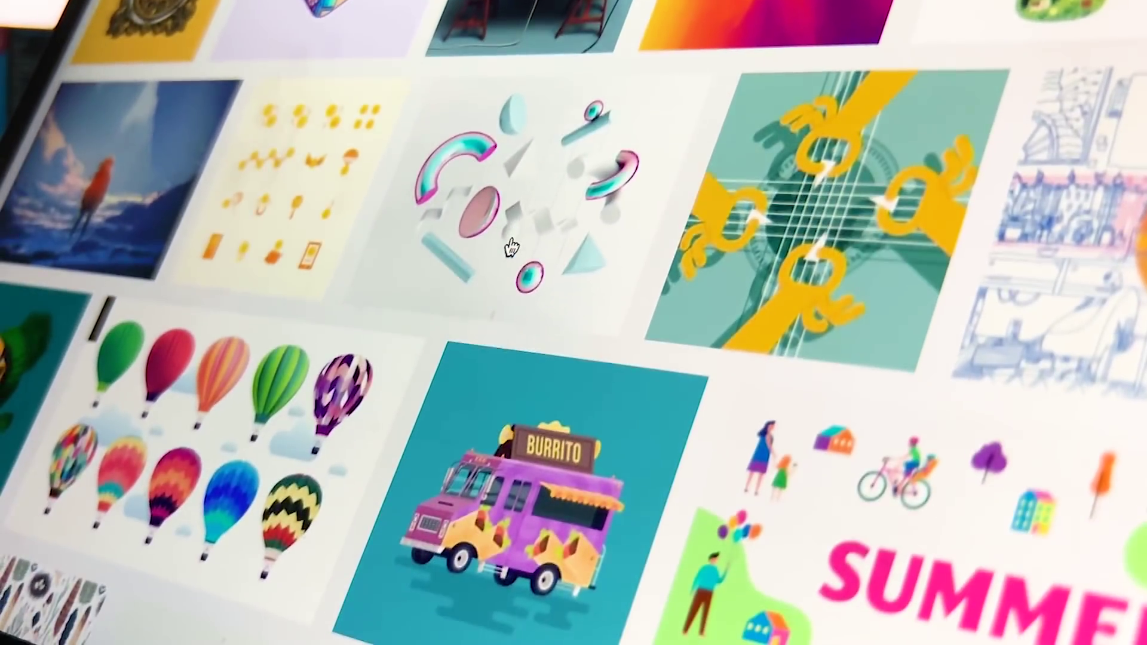
{"action": "scroll", "coordinate": [511, 247], "scroll_direction": "down", "scroll_amount": 10}
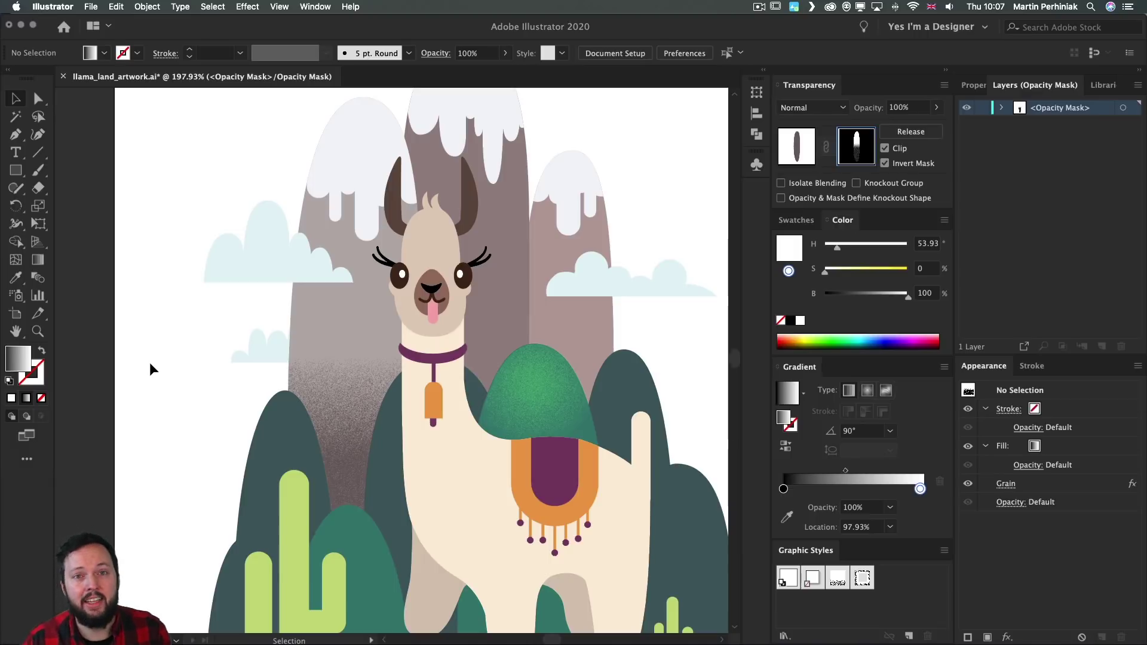
Exit the mountain's mask and select the llama's cream body path.
{"action": "scroll", "coordinate": [307, 355], "scroll_direction": "down", "scroll_amount": 3}
{"action": "scroll", "coordinate": [307, 354], "scroll_direction": "right", "scroll_amount": 2}
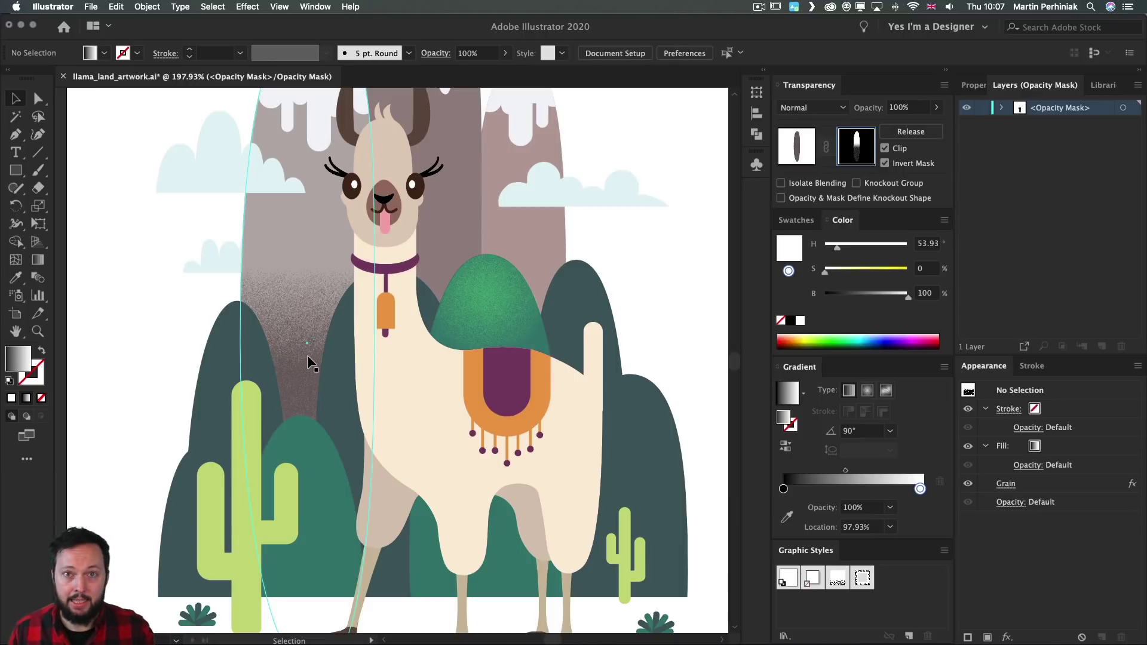
{"action": "scroll", "coordinate": [627, 344], "scroll_direction": "down", "scroll_amount": 2}
{"action": "scroll", "coordinate": [626, 344], "scroll_direction": "left", "scroll_amount": 1}
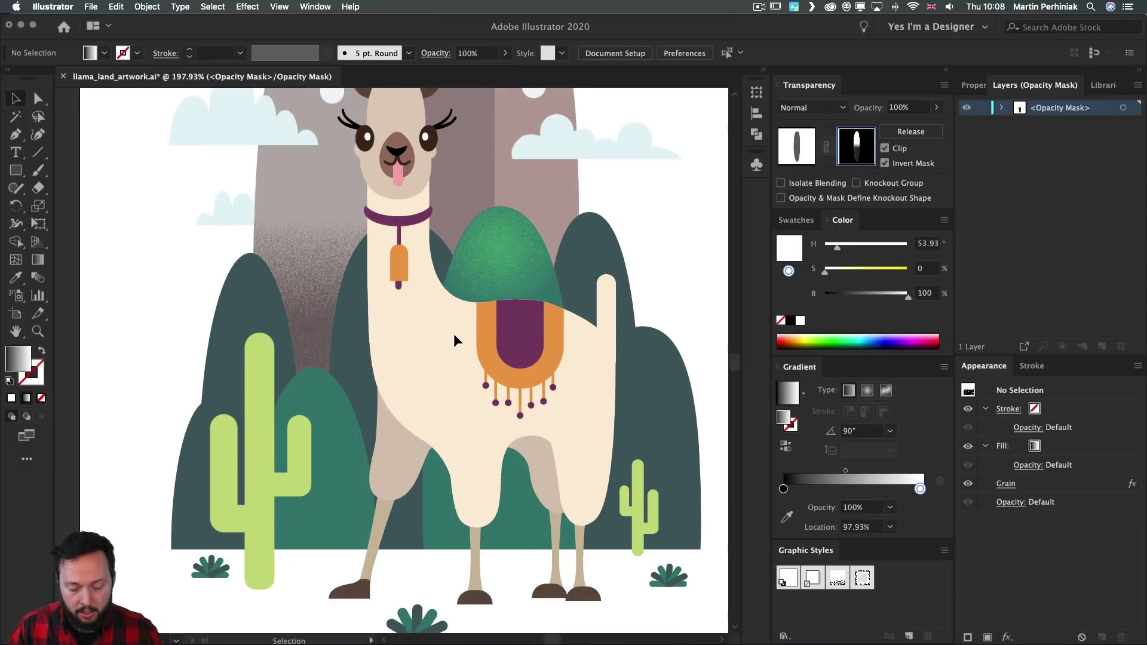
{"action": "left_click", "coordinate": [811, 149]}
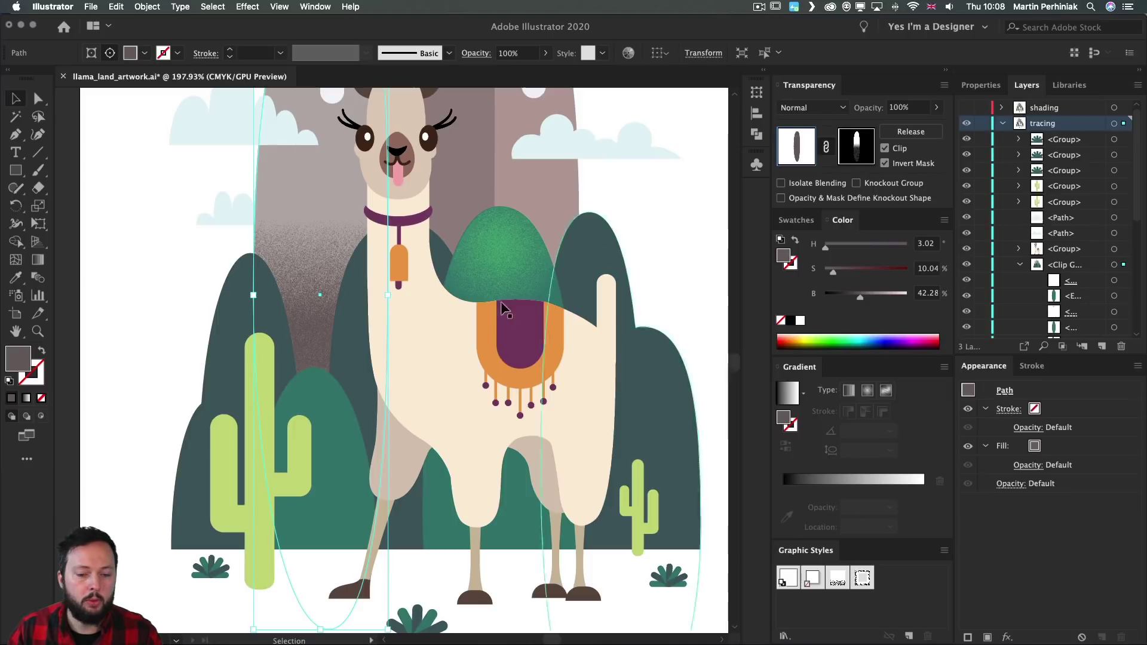
{"action": "key", "text": "a"}
{"action": "left_click", "coordinate": [442, 341]}
{"action": "left_click", "coordinate": [437, 326]}
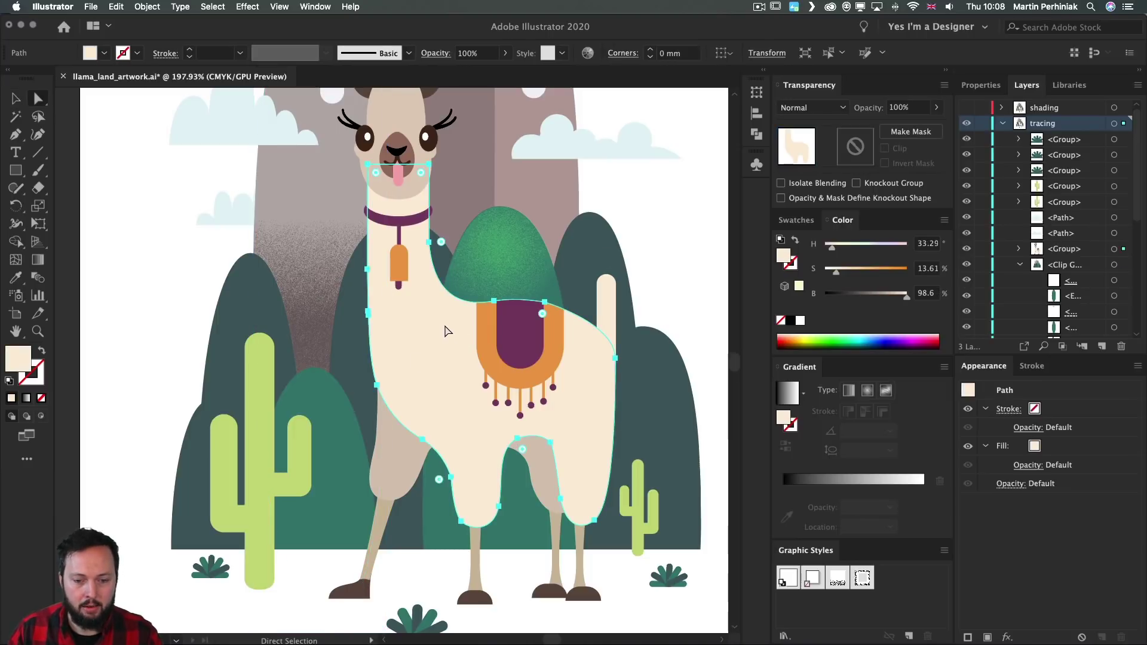
Reposition the cream body shape so it sits aligned over the llama.
{"action": "key", "text": "v"}
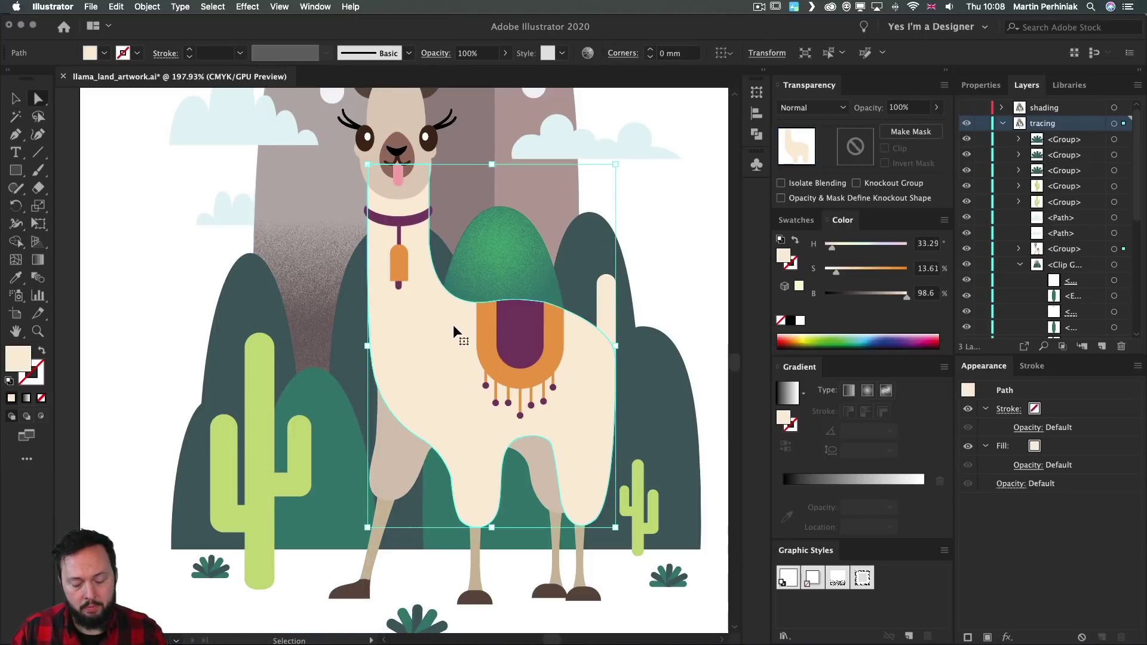
{"action": "left_click_drag", "start_coordinate": [453, 325], "coordinate": [89, 349]}
{"action": "scroll", "coordinate": [205, 262], "scroll_direction": "left", "scroll_amount": 5}
{"action": "left_click_drag", "start_coordinate": [346, 334], "coordinate": [162, 346]}
{"action": "key", "text": "a"}
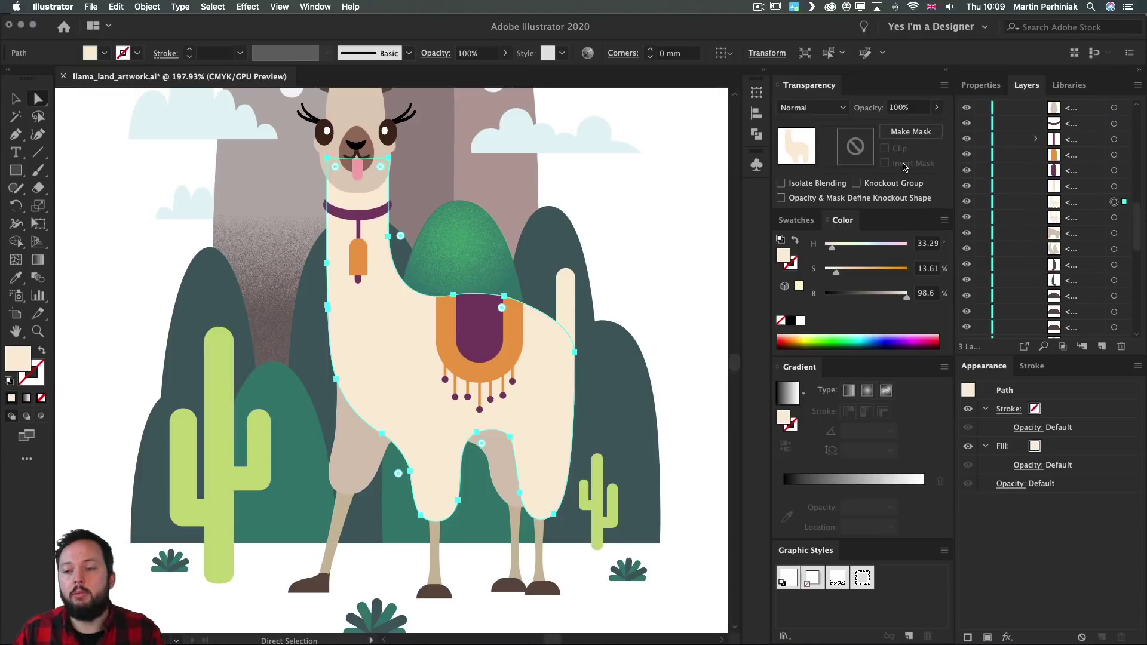
Add an opacity mask to the llama body copy and draw a rectangle covering the whole artboard inside it.
{"action": "left_click", "coordinate": [908, 132]}
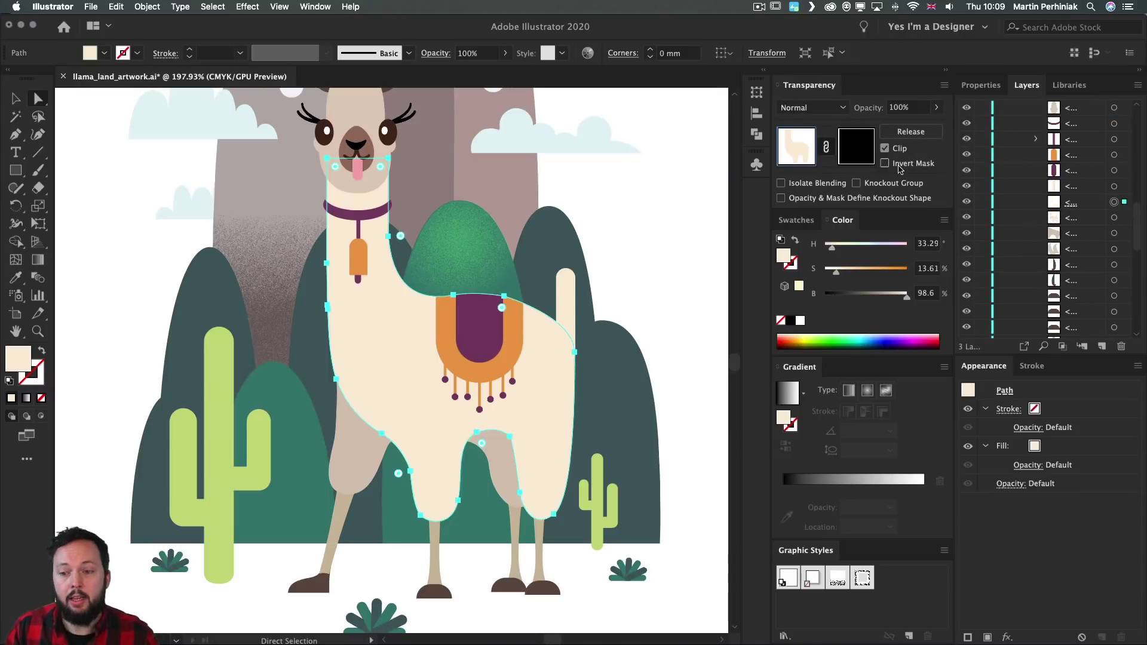
{"action": "left_click", "coordinate": [858, 155]}
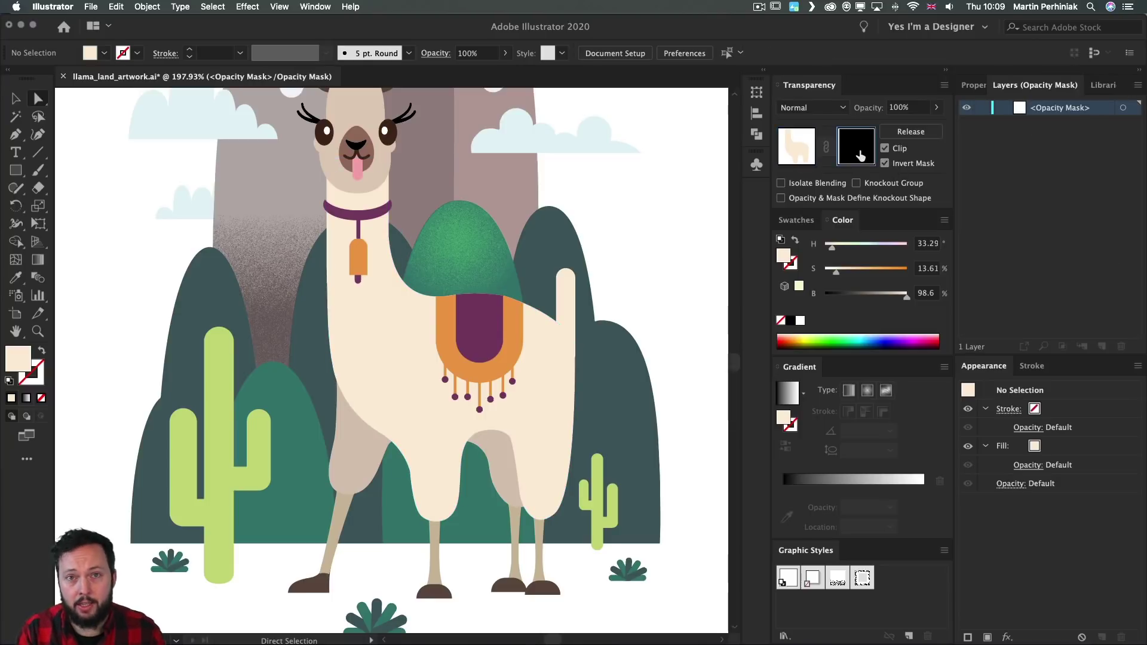
{"action": "key", "text": "super+0"}
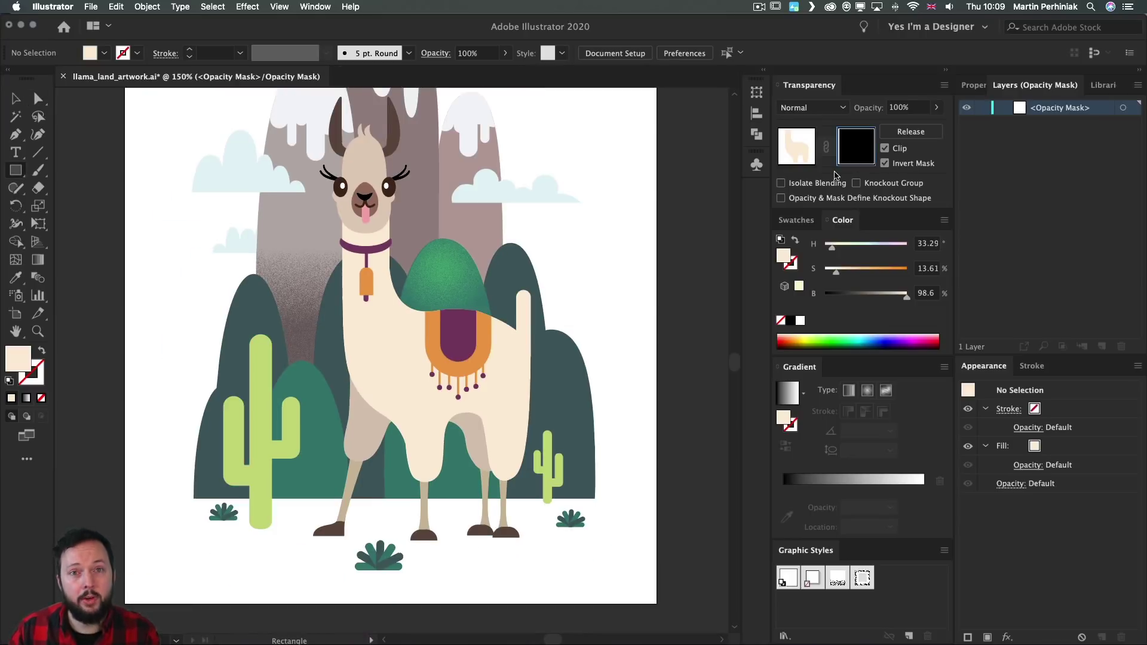
{"action": "key", "text": "m"}
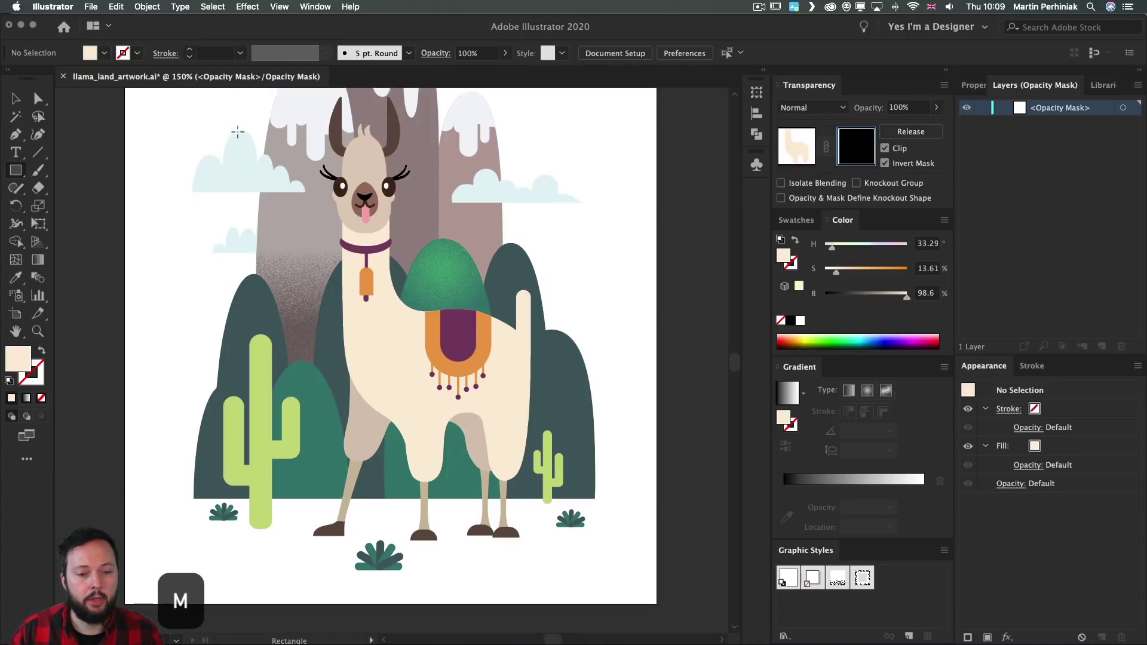
{"action": "left_click_drag", "start_coordinate": [235, 101], "coordinate": [611, 568]}
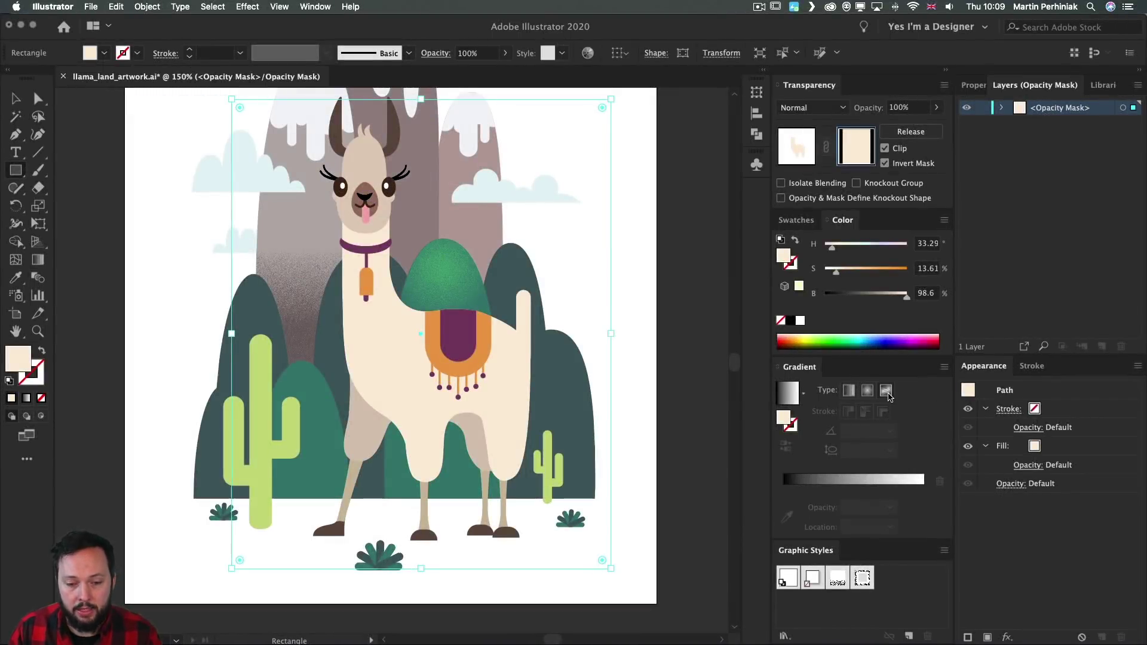
Fill the mask rectangle with a freeform gradient and delete all four default colour points.
{"action": "left_click", "coordinate": [886, 390]}
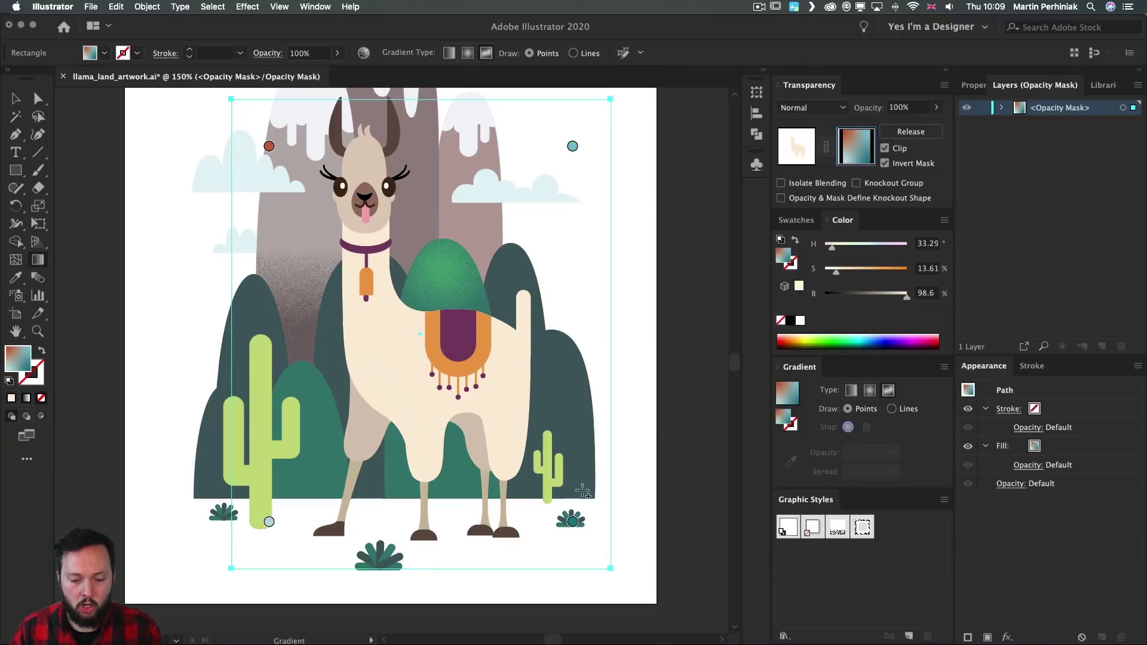
{"action": "left_click", "coordinate": [572, 523]}
{"action": "key", "text": "Delete"}
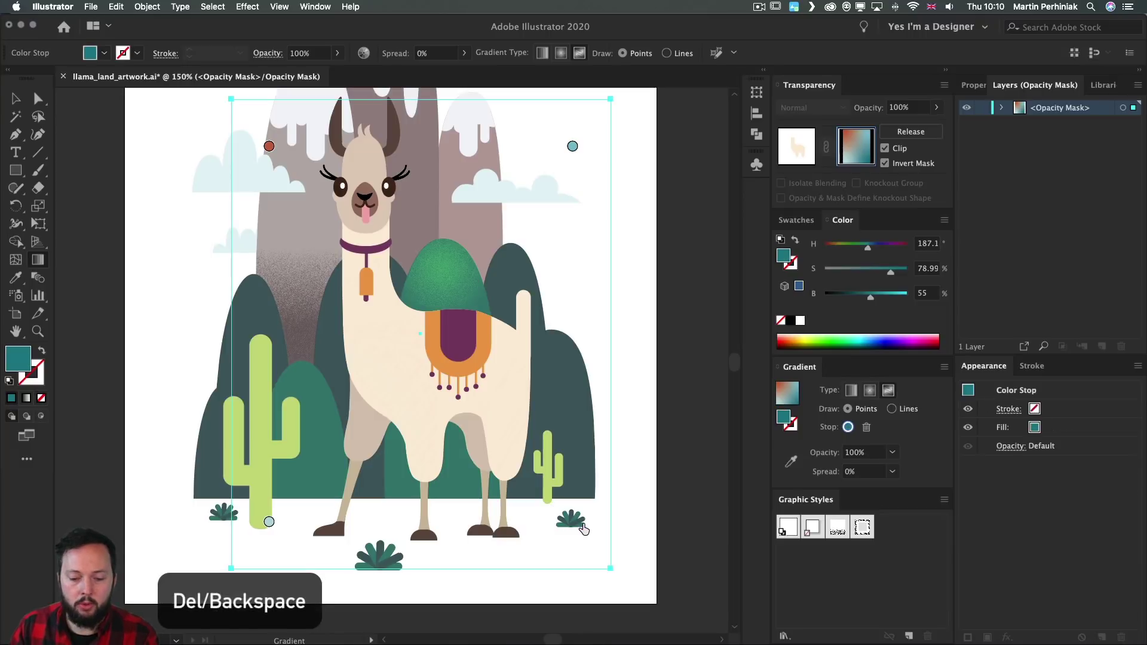
{"action": "left_click", "coordinate": [269, 522]}
{"action": "key", "text": "Delete"}
{"action": "left_click", "coordinate": [572, 146]}
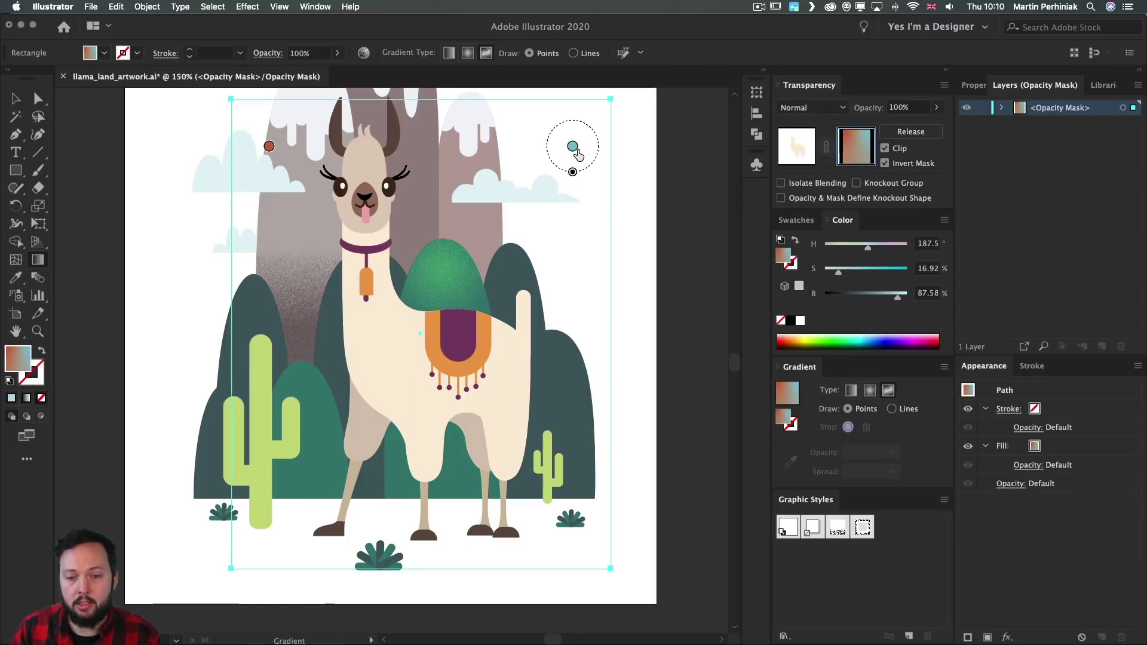
{"action": "key", "text": "Delete"}
{"action": "left_click", "coordinate": [269, 146]}
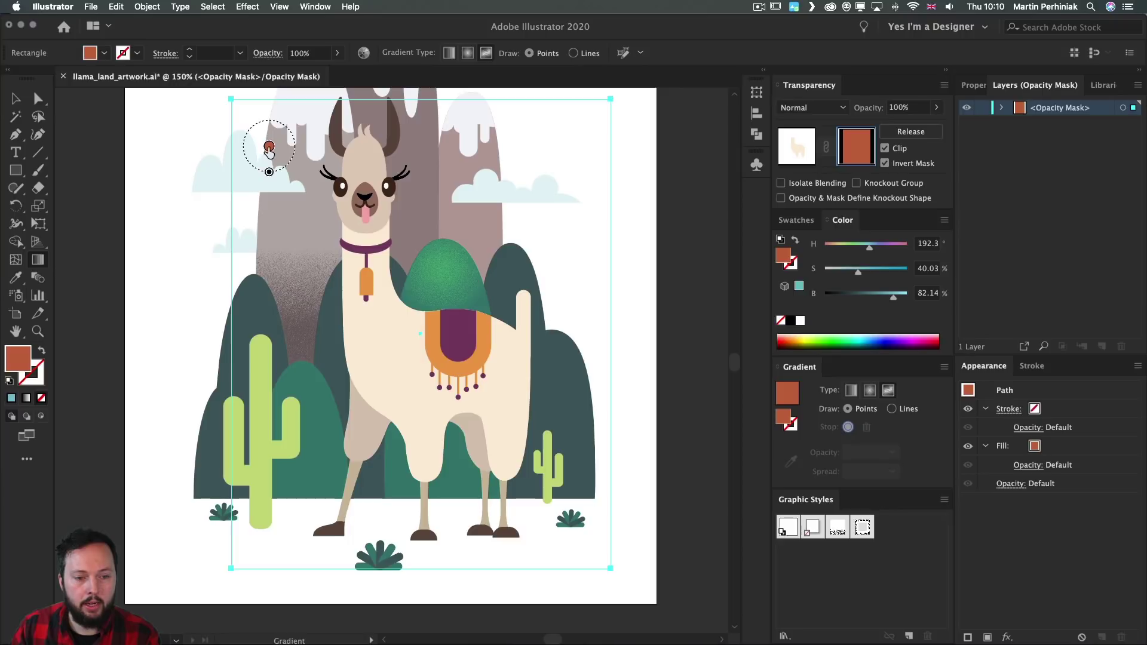
{"action": "key", "text": "Delete"}
Add one white colour point on the llama's body and return to the artwork.
{"action": "left_click", "coordinate": [393, 346]}
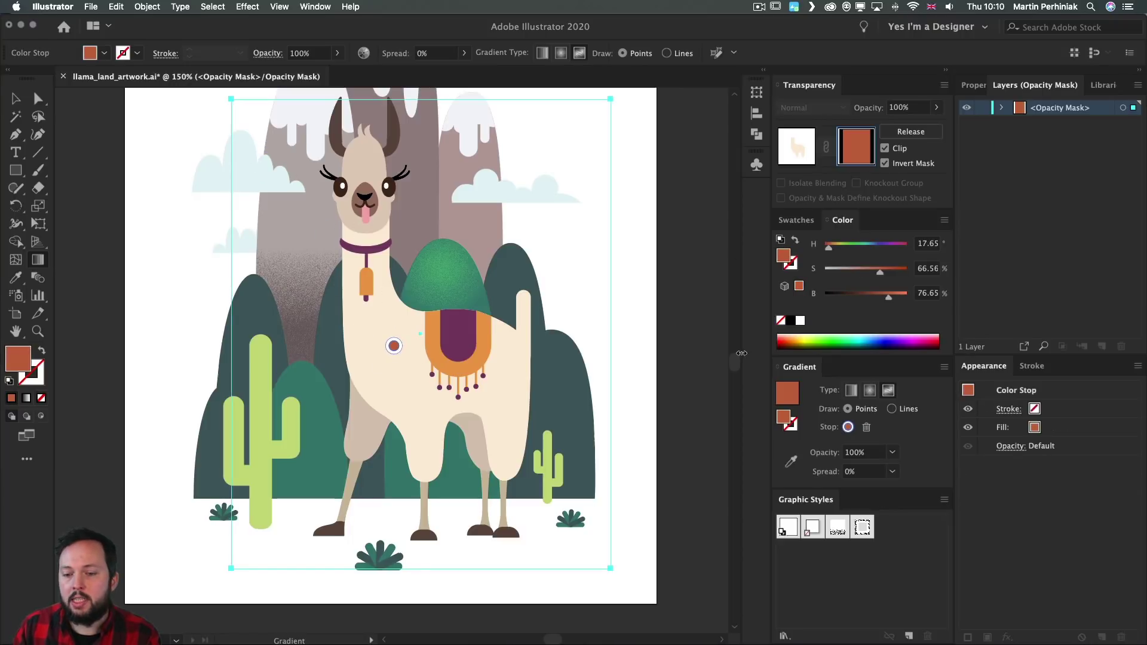
{"action": "left_click", "coordinate": [791, 321]}
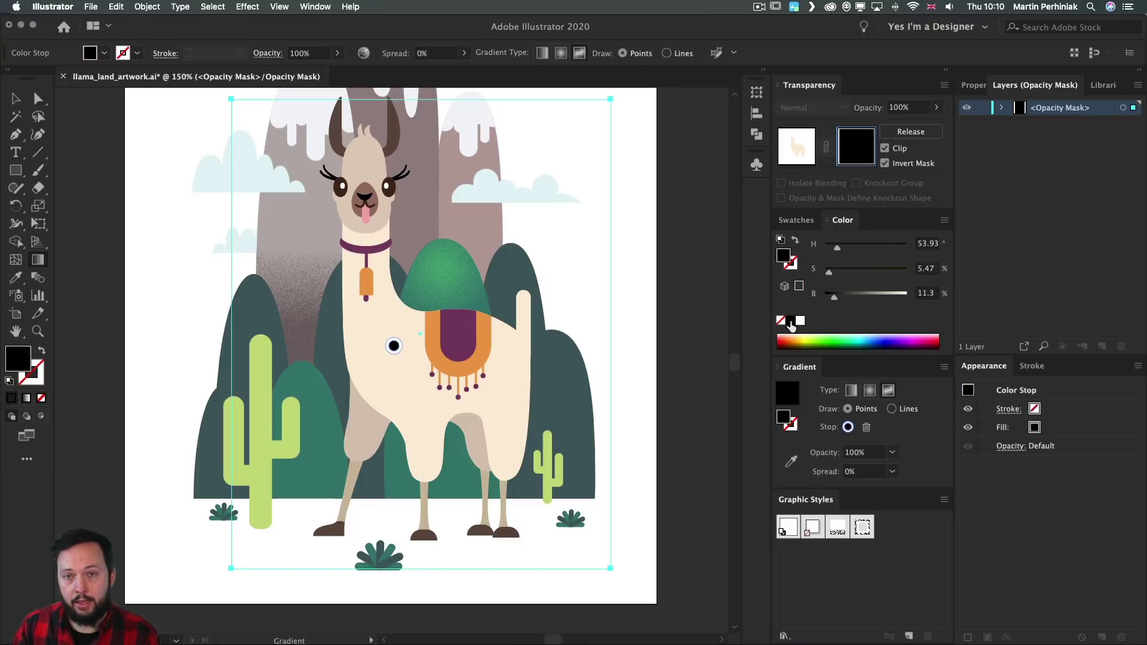
{"action": "left_click", "coordinate": [800, 322]}
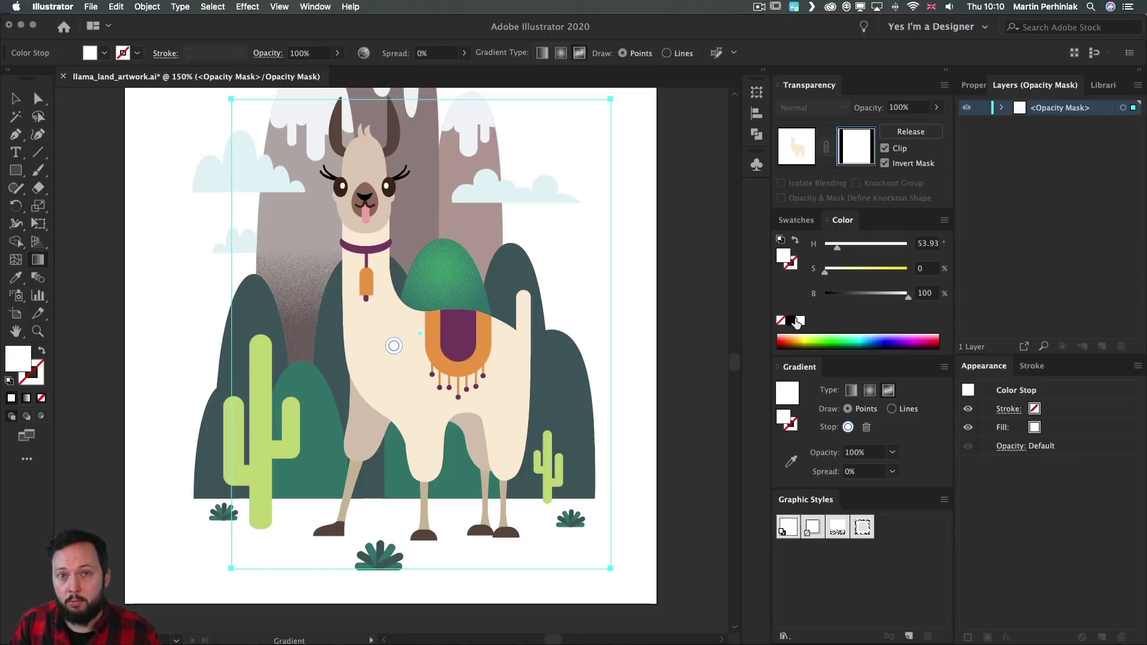
{"action": "left_click", "coordinate": [802, 153]}
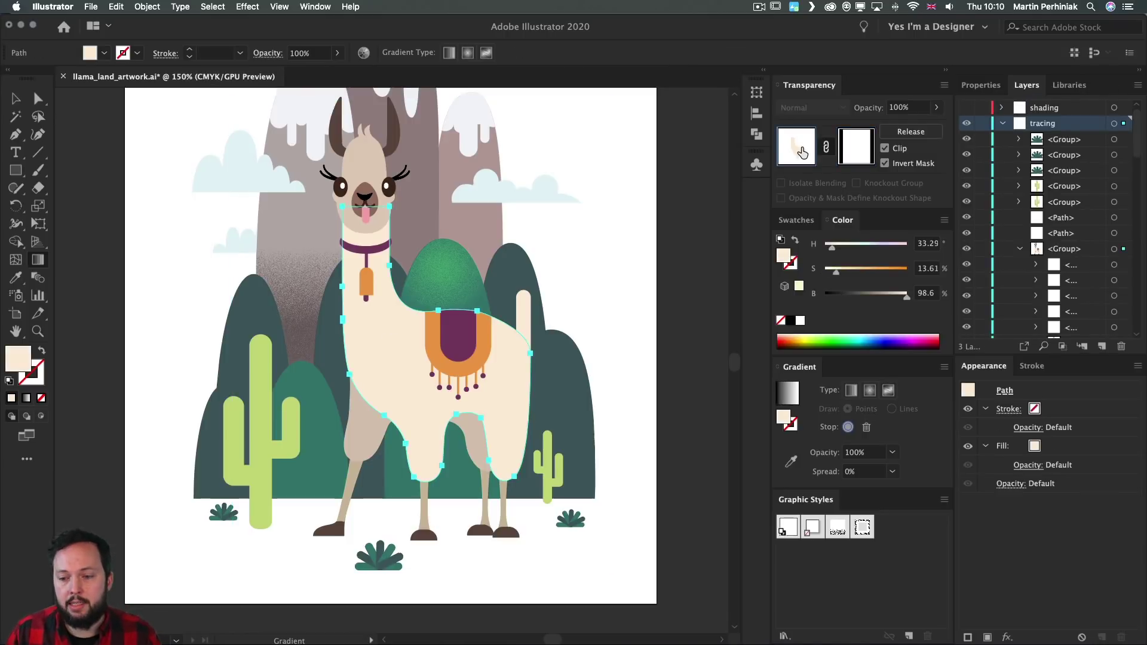
Recolour the llama body to muted brown (S 28, B 54) and reopen its opacity mask.
{"action": "left_click_drag", "start_coordinate": [906, 295], "coordinate": [870, 294]}
{"action": "left_click", "coordinate": [849, 273]}
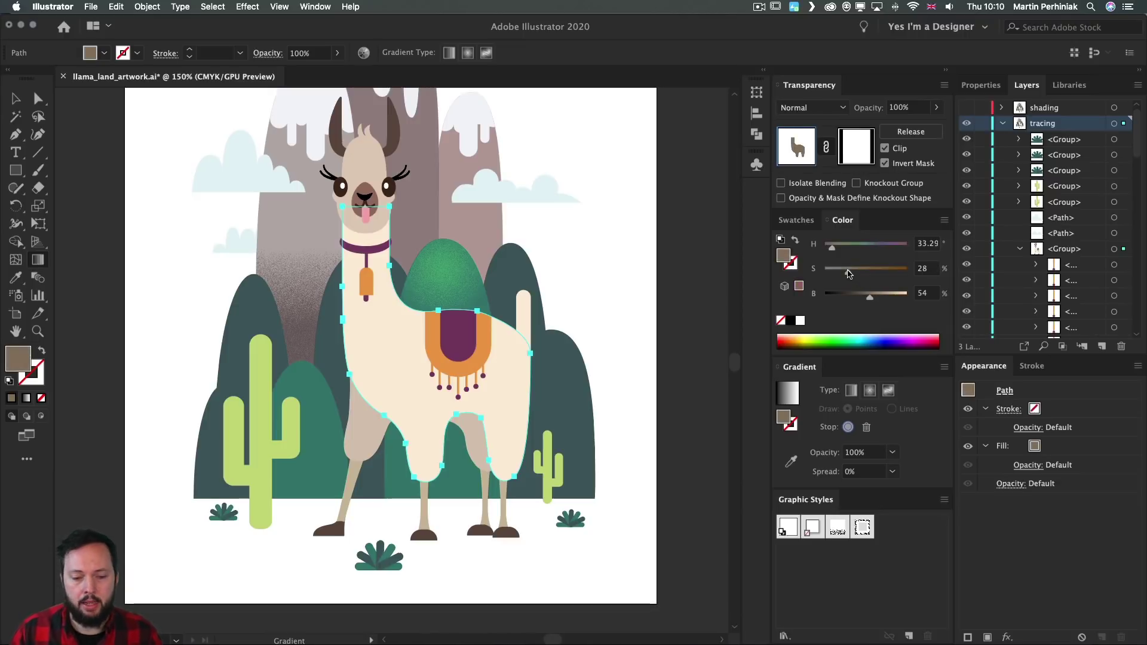
{"action": "left_click", "coordinate": [857, 149]}
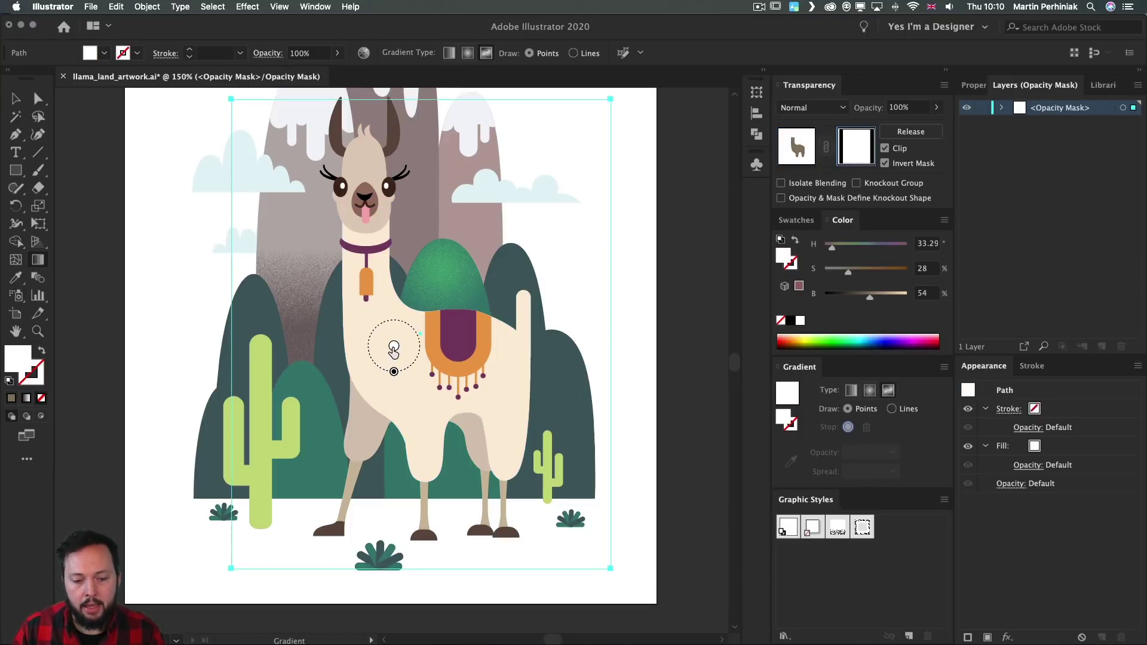
Turn the body's gradient point black and add a white point on the lower body.
{"action": "left_click_drag", "start_coordinate": [393, 345], "coordinate": [388, 338]}
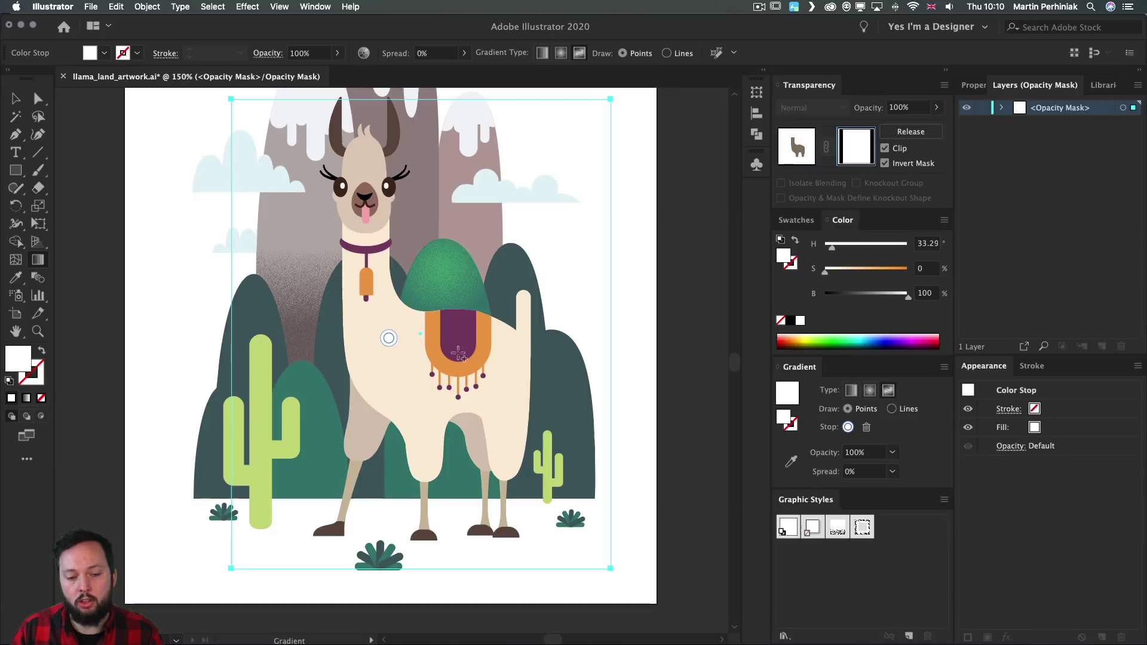
{"action": "left_click", "coordinate": [792, 321]}
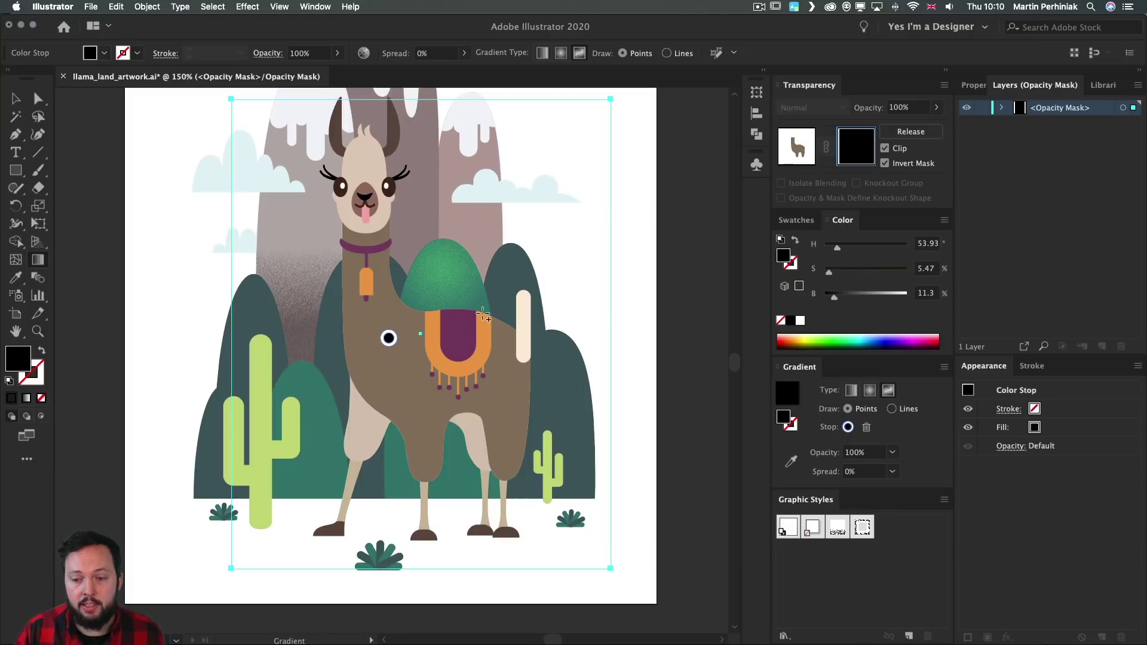
{"action": "left_click", "coordinate": [306, 418]}
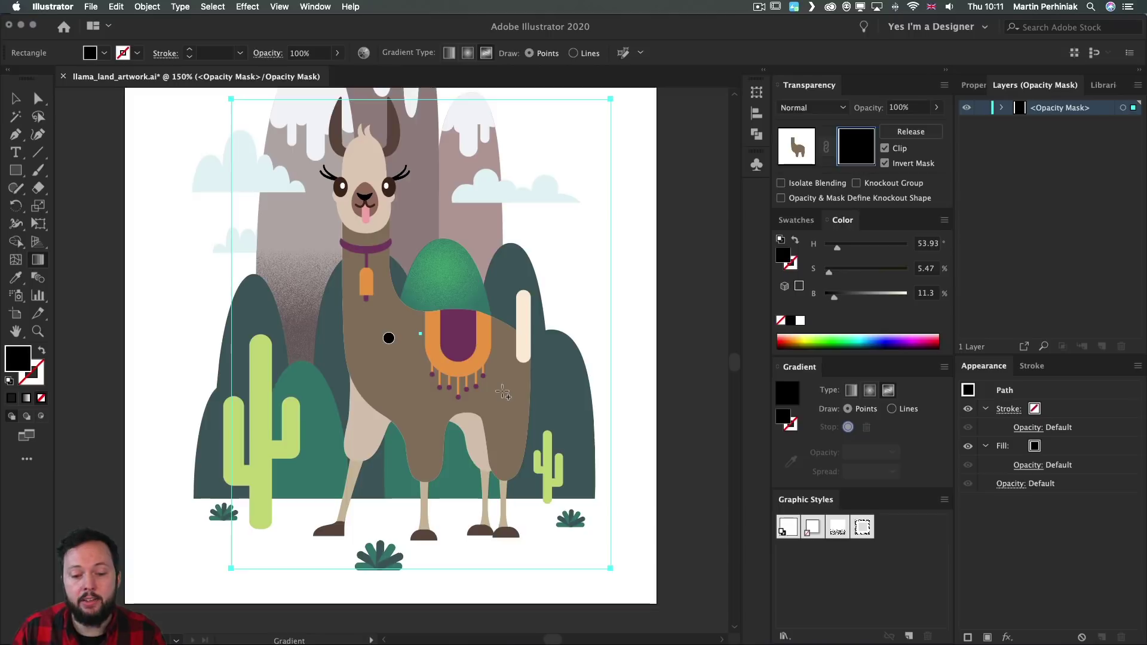
{"action": "left_click", "coordinate": [503, 393]}
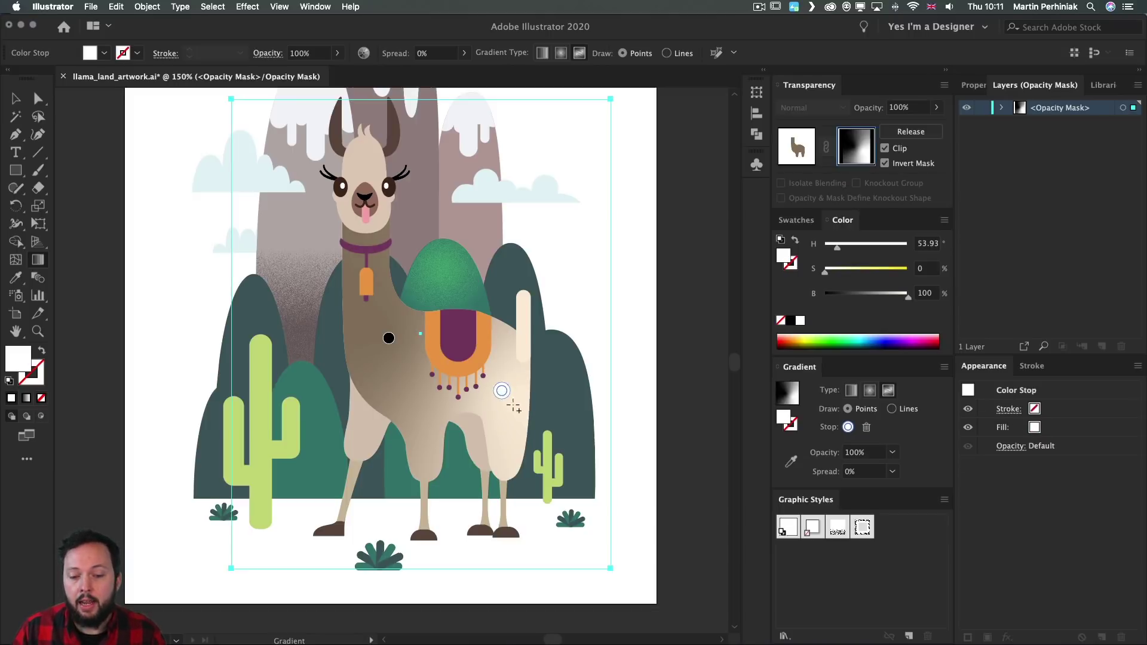
Move the black point lower on the body and the white point up the llama's right side.
{"action": "left_click", "coordinate": [390, 340]}
{"action": "mouse_move", "coordinate": [392, 347]}
{"action": "left_mouse_down"}
{"action": "mouse_move", "coordinate": [371, 337]}
{"action": "mouse_move", "coordinate": [390, 370]}
{"action": "mouse_move", "coordinate": [379, 348]}
{"action": "left_mouse_up"}
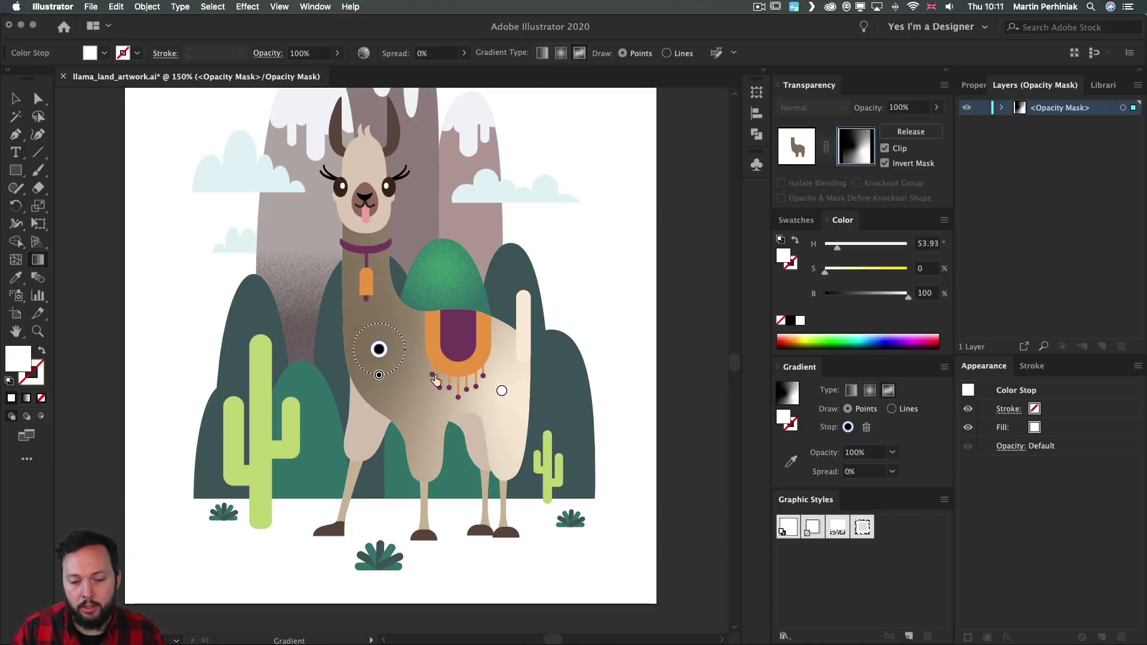
{"action": "left_click", "coordinate": [502, 391]}
{"action": "left_click_drag", "start_coordinate": [502, 391], "coordinate": [505, 378]}
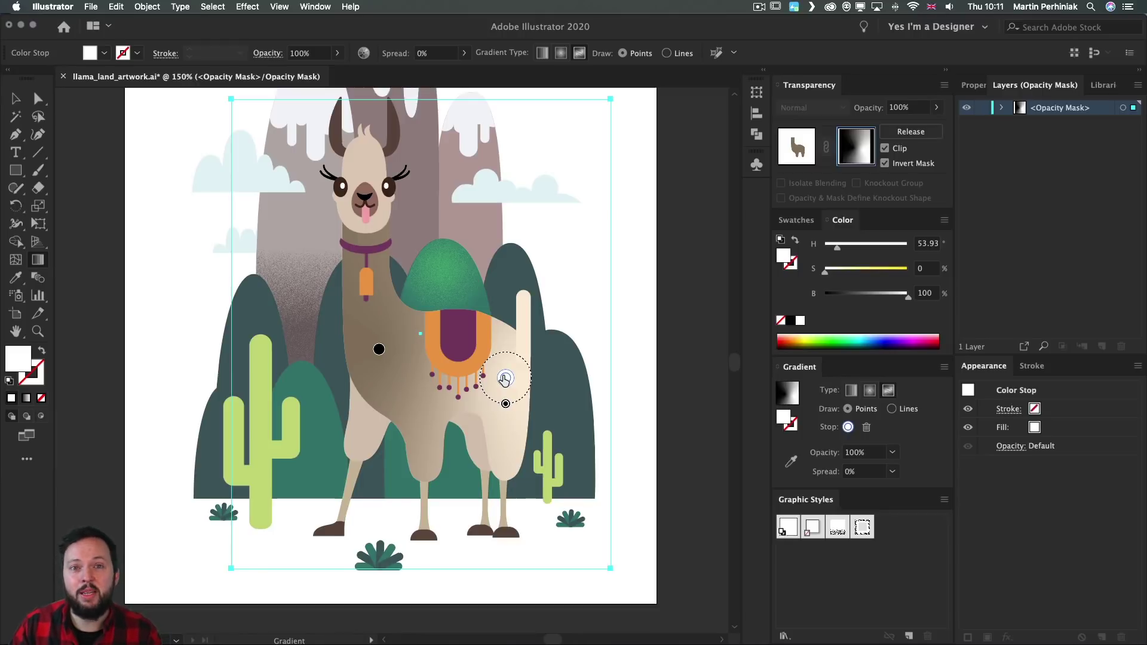
Apply Grain to the body mask's gradient, dragging the black point toward the belly and the white point to the neck.
{"action": "left_click", "coordinate": [244, 6]}
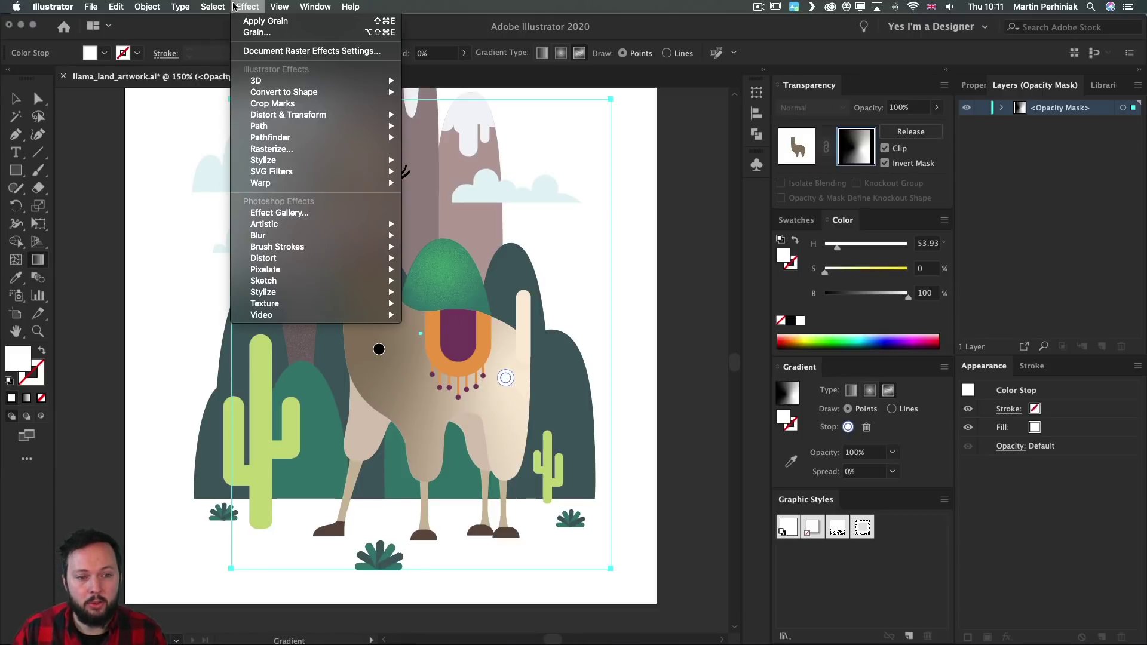
{"action": "left_click", "coordinate": [253, 23]}
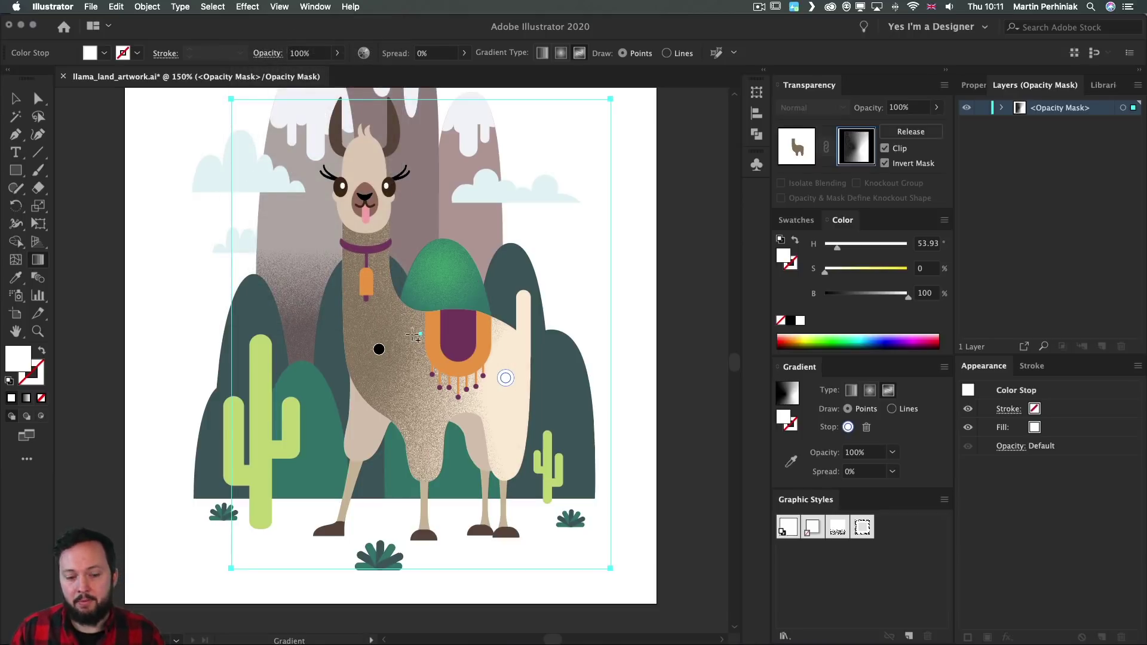
{"action": "left_click", "coordinate": [378, 349]}
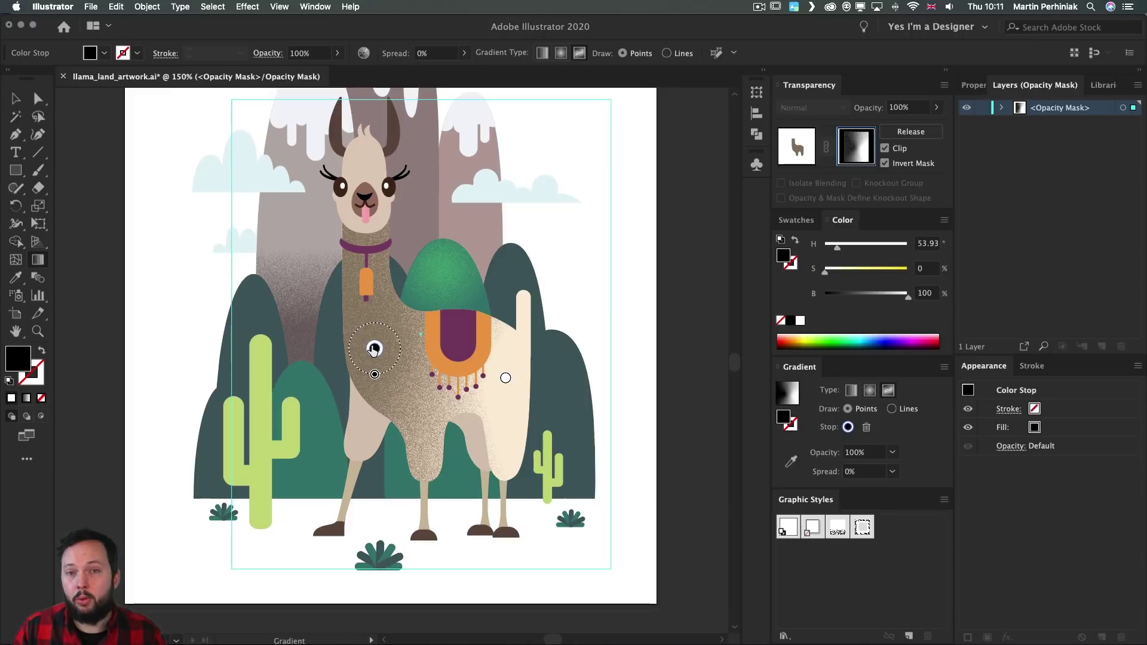
{"action": "left_click_drag", "start_coordinate": [375, 350], "coordinate": [412, 398]}
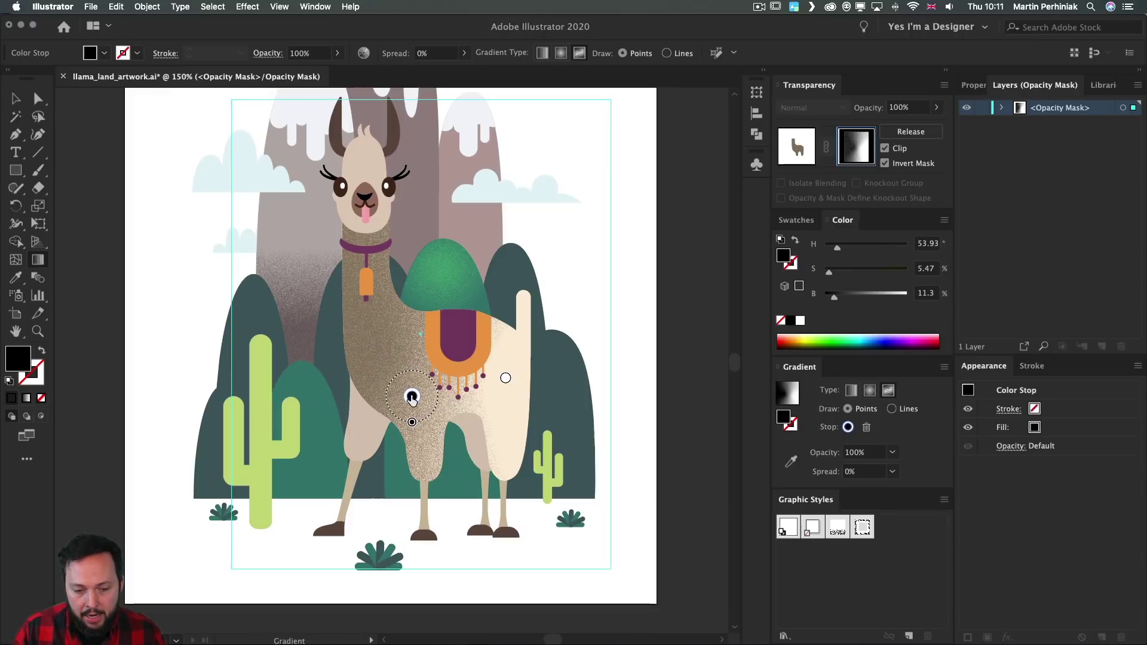
{"action": "left_click_drag", "start_coordinate": [505, 379], "coordinate": [370, 268]}
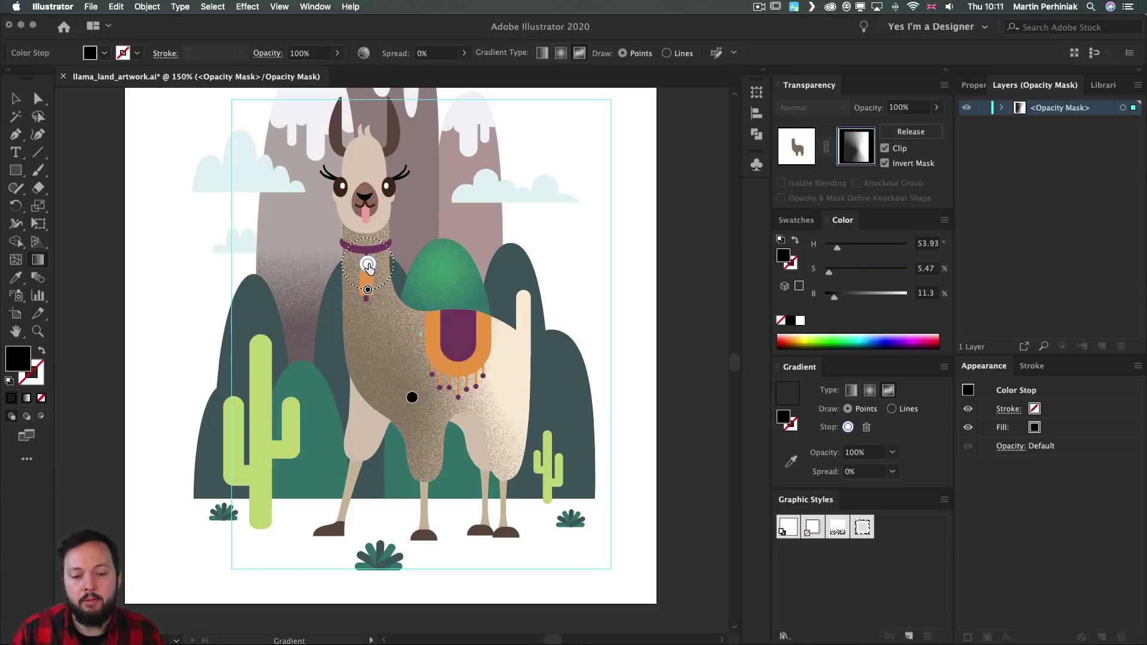
{"action": "left_click", "coordinate": [368, 266]}
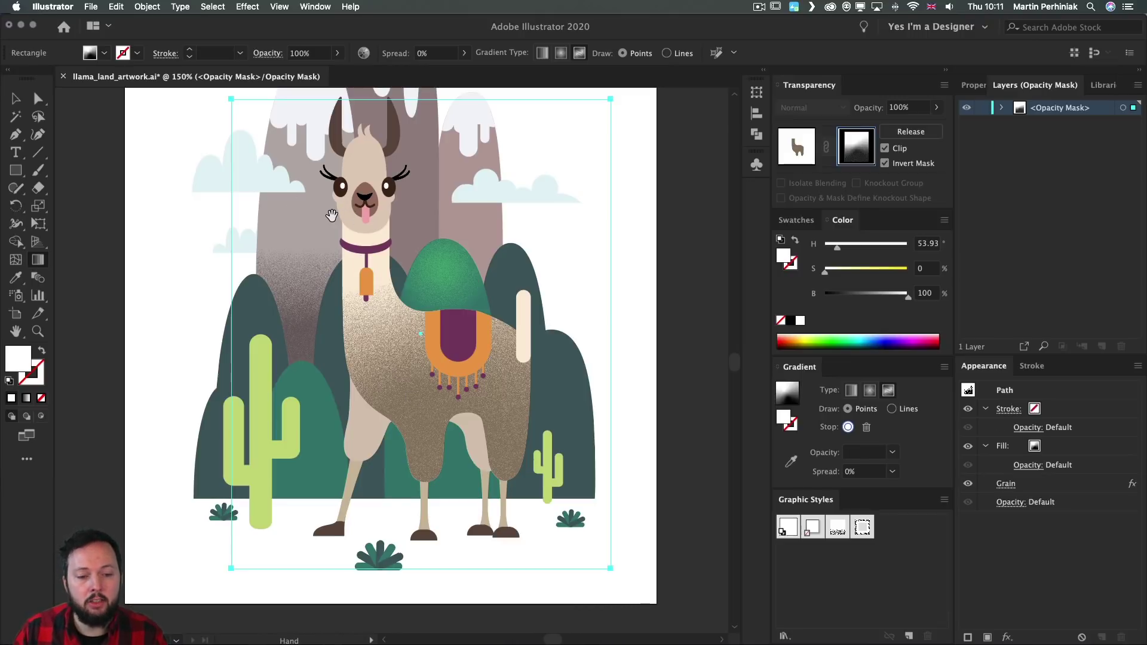
{"action": "left_click_drag", "start_coordinate": [217, 213], "coordinate": [222, 238]}
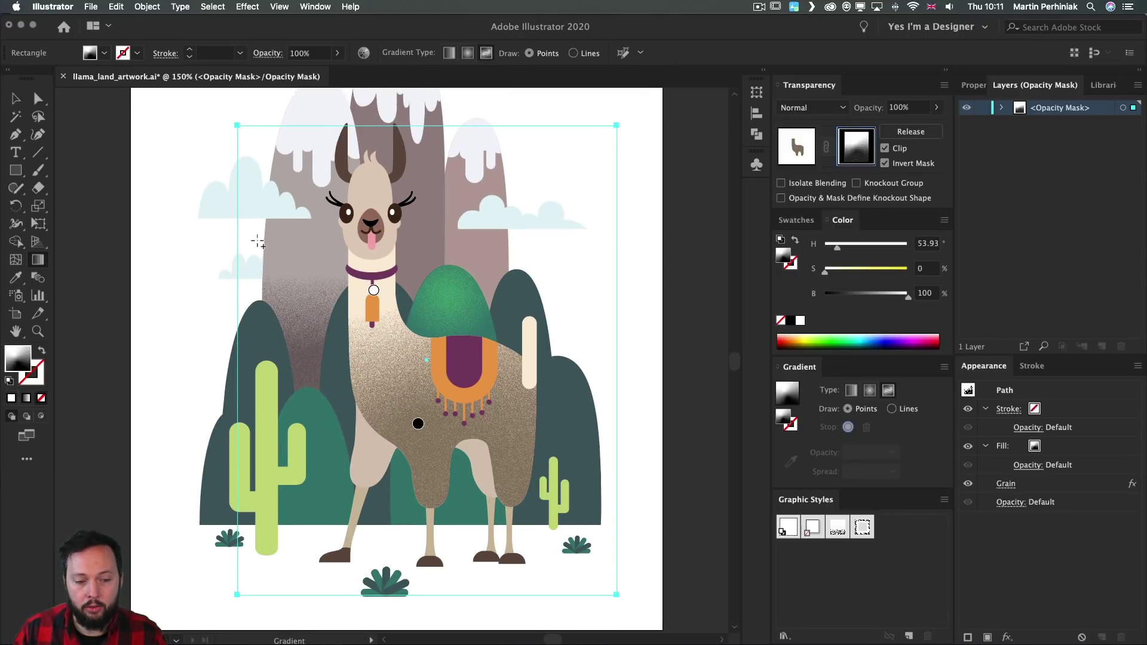
Zoom in and move the collar gradient point down the neck onto the tag, making it white.
{"action": "key", "text": "super+equal"}
{"action": "key", "text": "super+equal"}
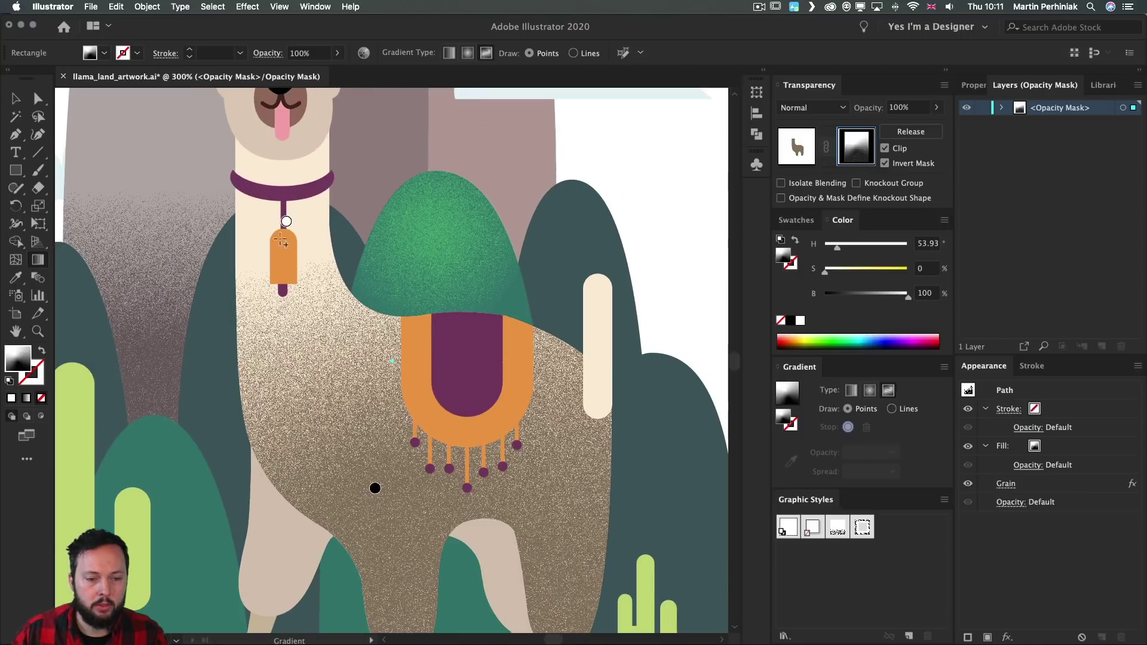
{"action": "mouse_move", "coordinate": [287, 222]}
{"action": "left_mouse_down"}
{"action": "mouse_move", "coordinate": [359, 263]}
{"action": "mouse_move", "coordinate": [345, 200]}
{"action": "left_mouse_up"}
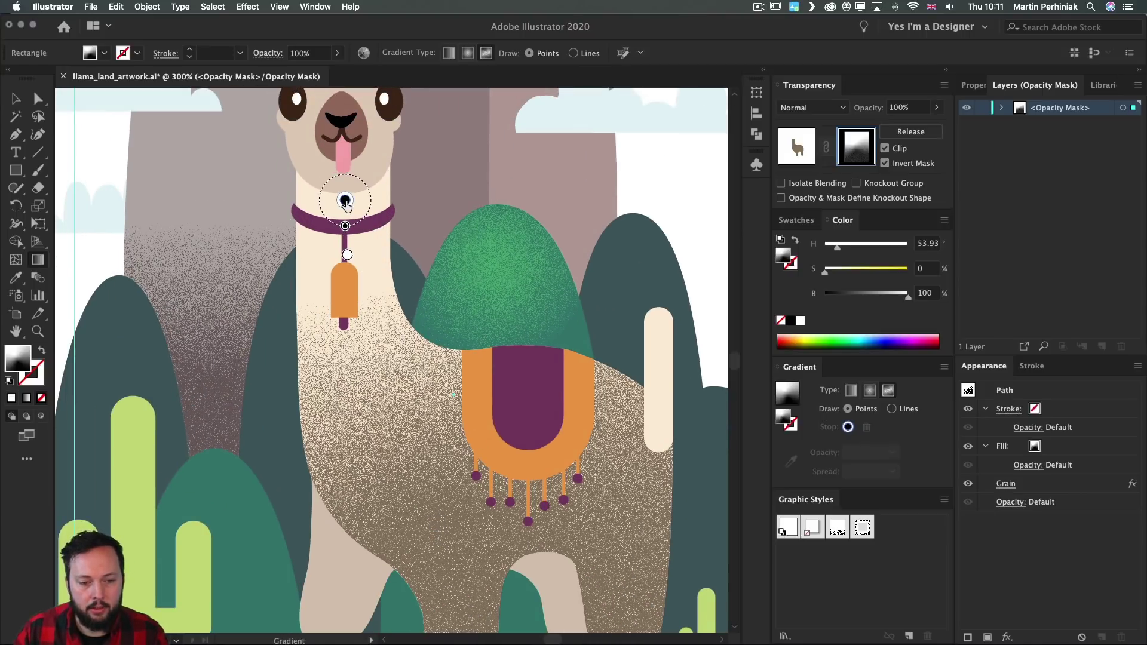
{"action": "left_click", "coordinate": [347, 256]}
{"action": "left_click_drag", "start_coordinate": [347, 256], "coordinate": [345, 323]}
{"action": "key", "text": "d"}
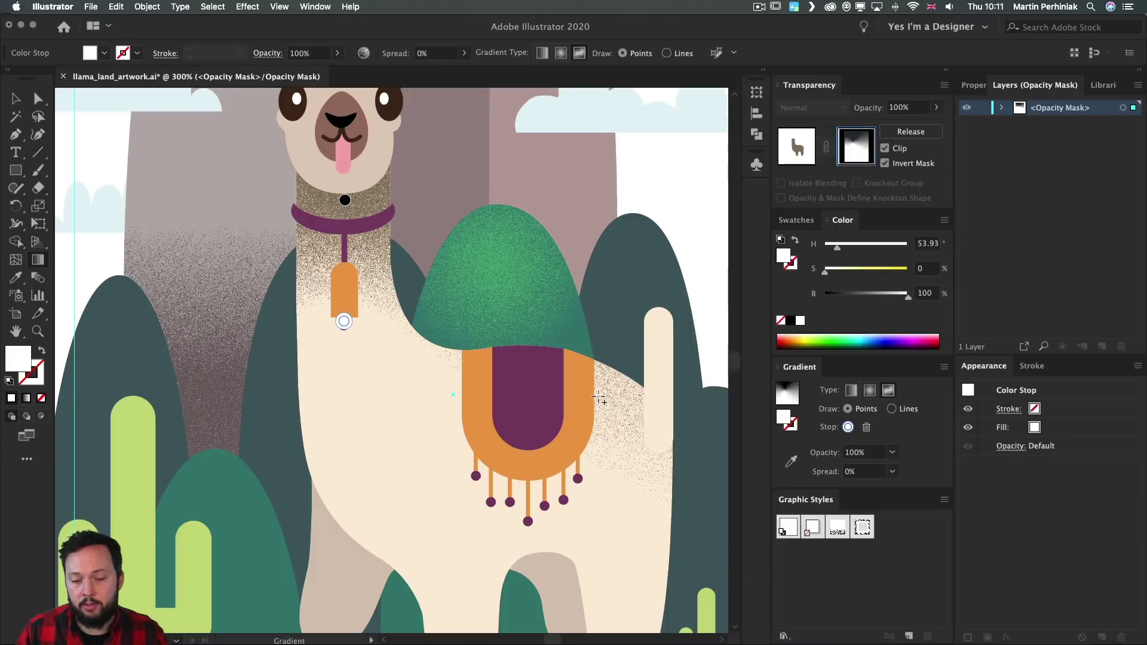
Add a point beside the saddle and a black point at the leg gap with 0% spread, placed lower.
{"action": "left_click", "coordinate": [604, 385]}
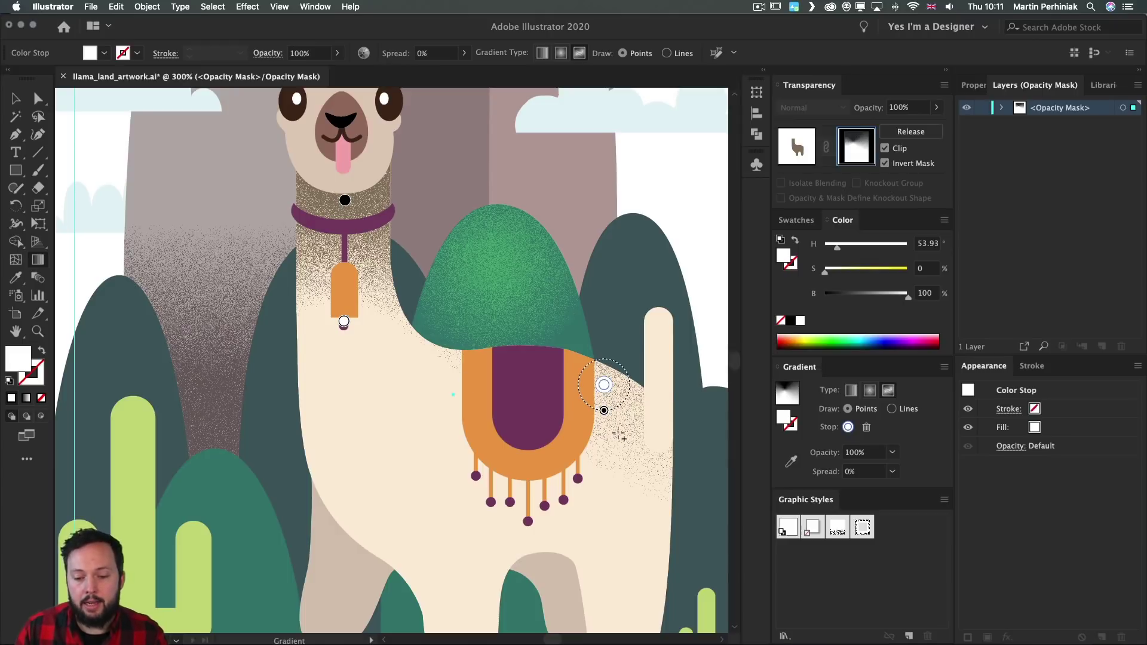
{"action": "key", "text": "space"}
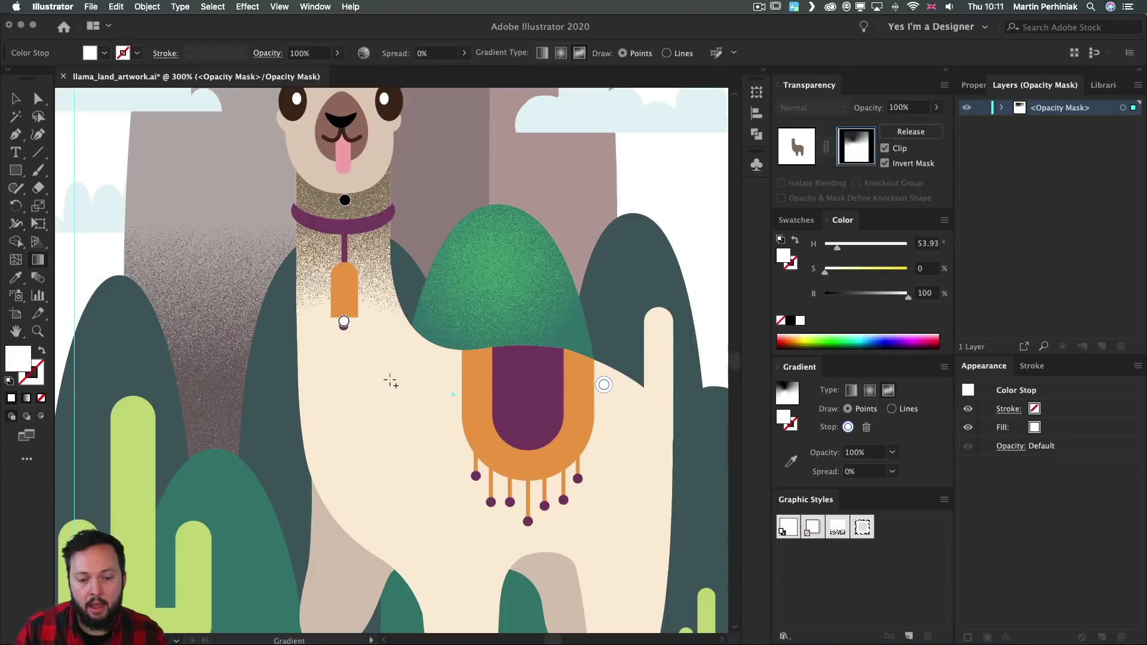
{"action": "left_click_drag", "start_coordinate": [410, 363], "coordinate": [336, 214]}
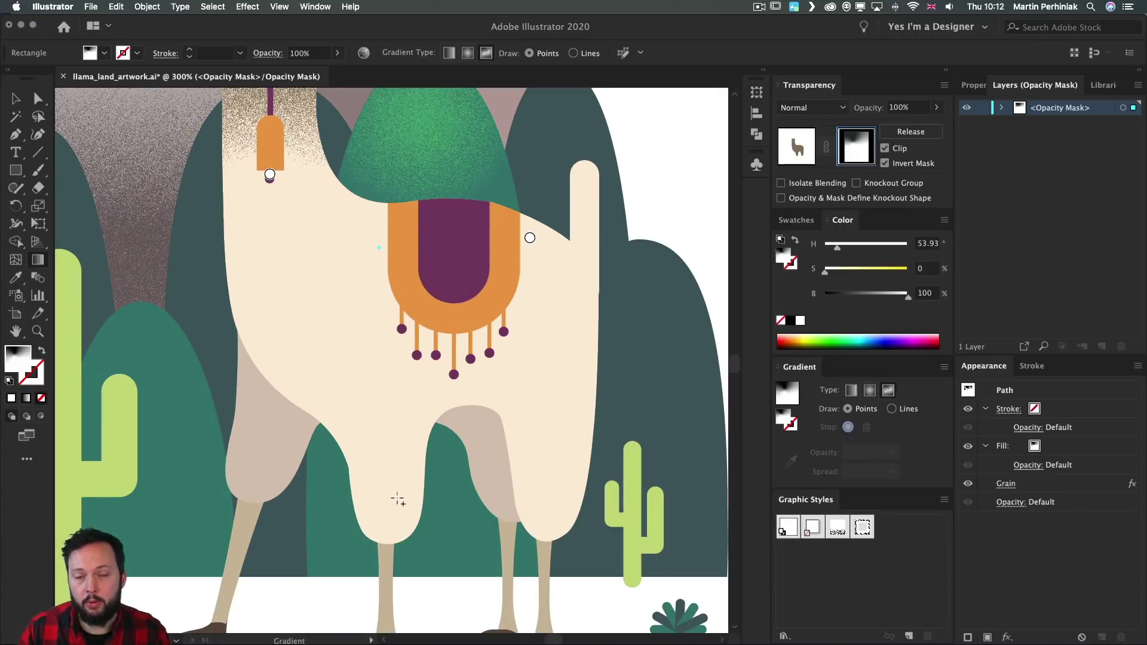
{"action": "left_click", "coordinate": [399, 509]}
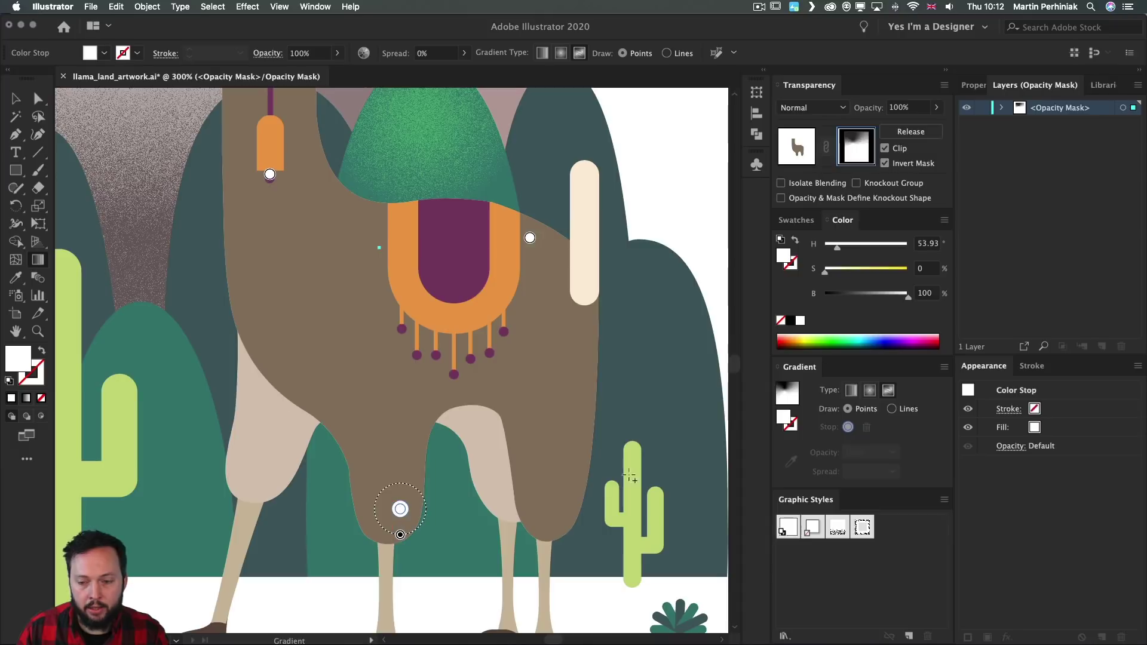
{"action": "left_click", "coordinate": [790, 321]}
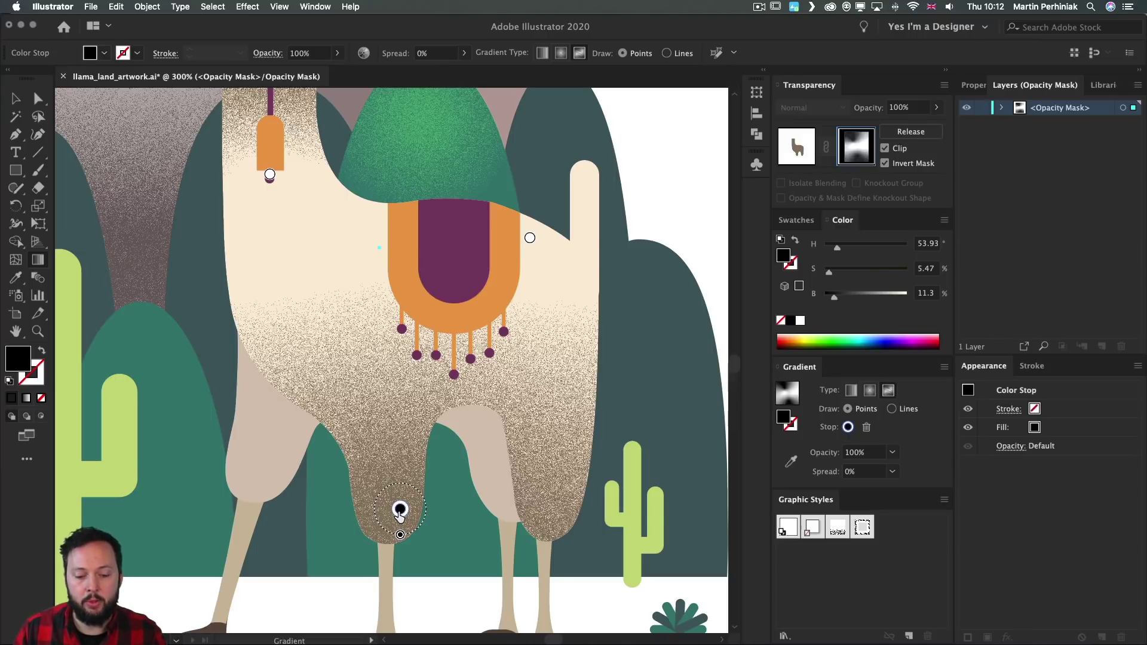
{"action": "left_click_drag", "start_coordinate": [400, 536], "coordinate": [441, 550]}
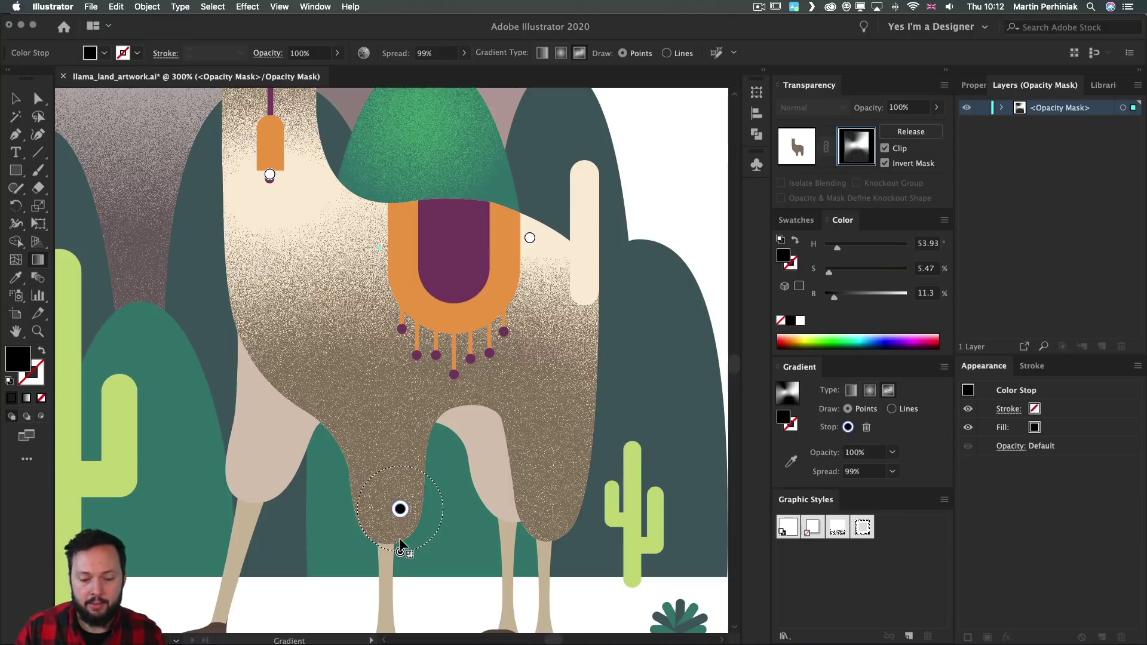
{"action": "left_click_drag", "start_coordinate": [400, 551], "coordinate": [400, 534]}
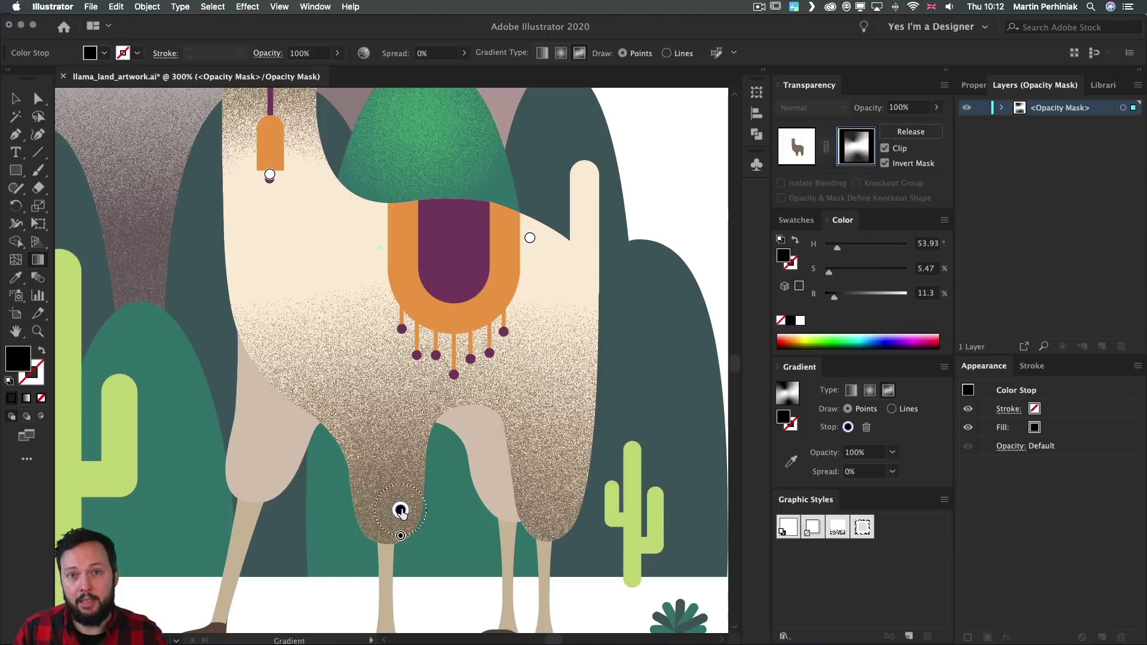
{"action": "left_click_drag", "start_coordinate": [401, 512], "coordinate": [464, 545]}
{"action": "key", "text": "space"}
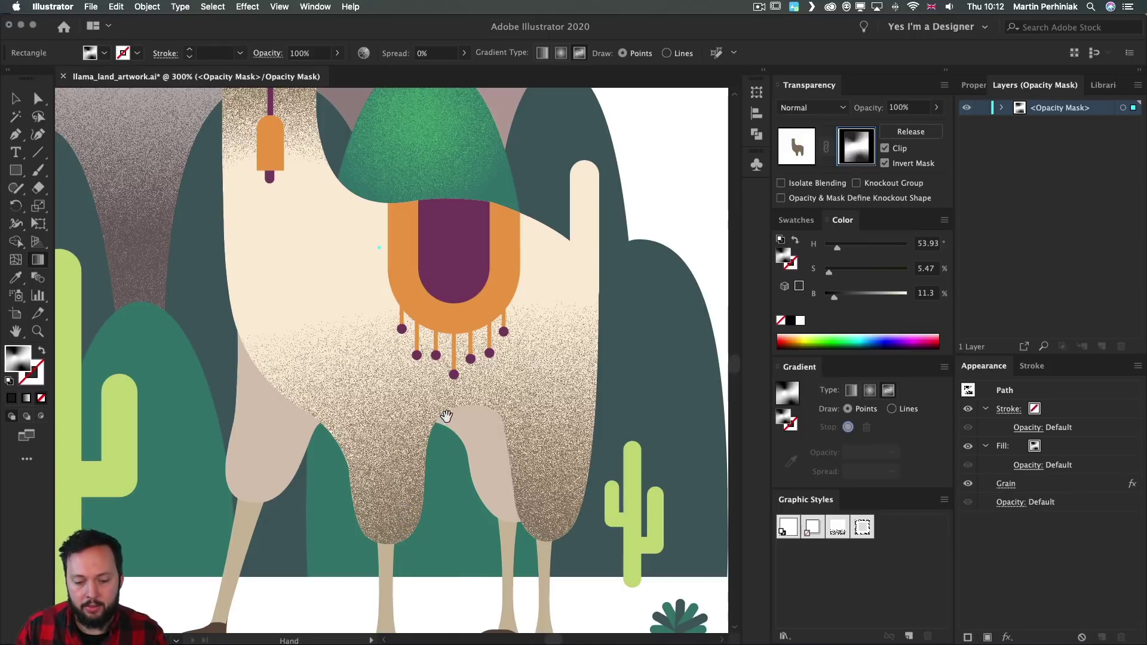
{"action": "left_click", "coordinate": [463, 548]}
Reposition the black freeform point between the hooves and the white point onto the saddle tassels.
{"action": "left_click", "coordinate": [463, 550]}
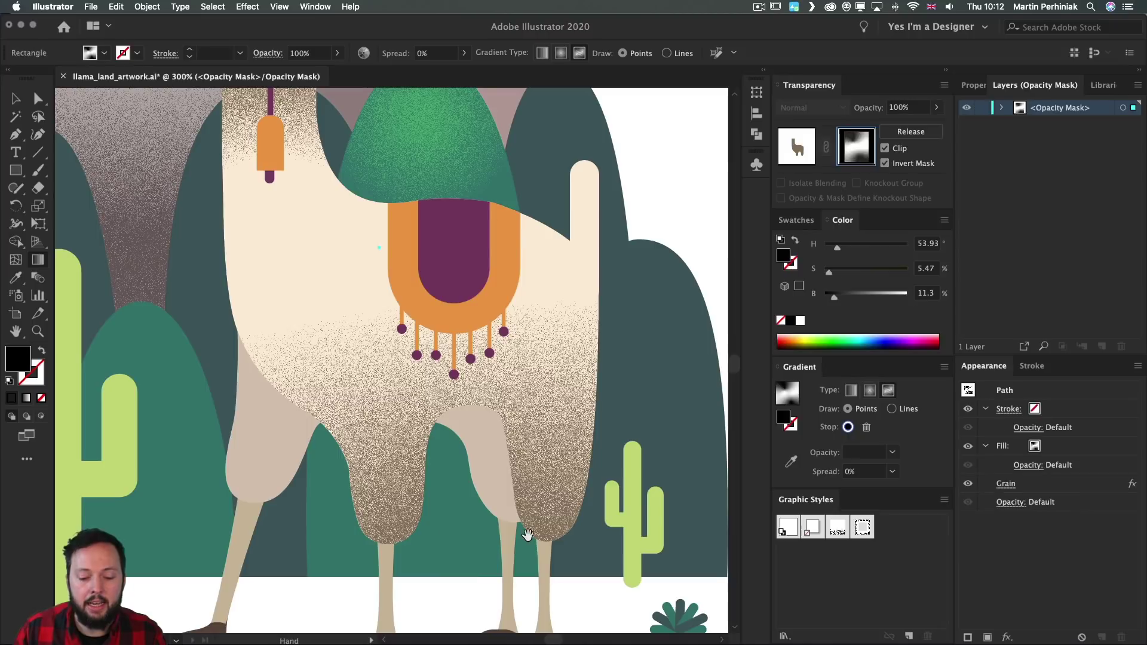
{"action": "left_click_drag", "start_coordinate": [527, 539], "coordinate": [564, 469]}
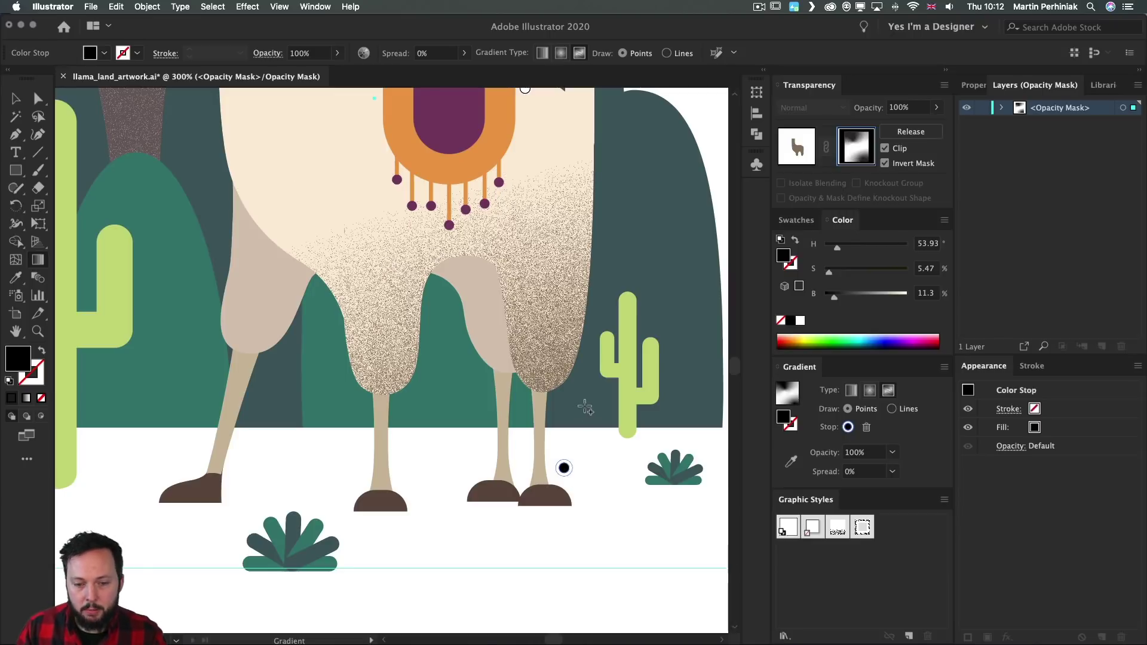
{"action": "left_click", "coordinate": [659, 457]}
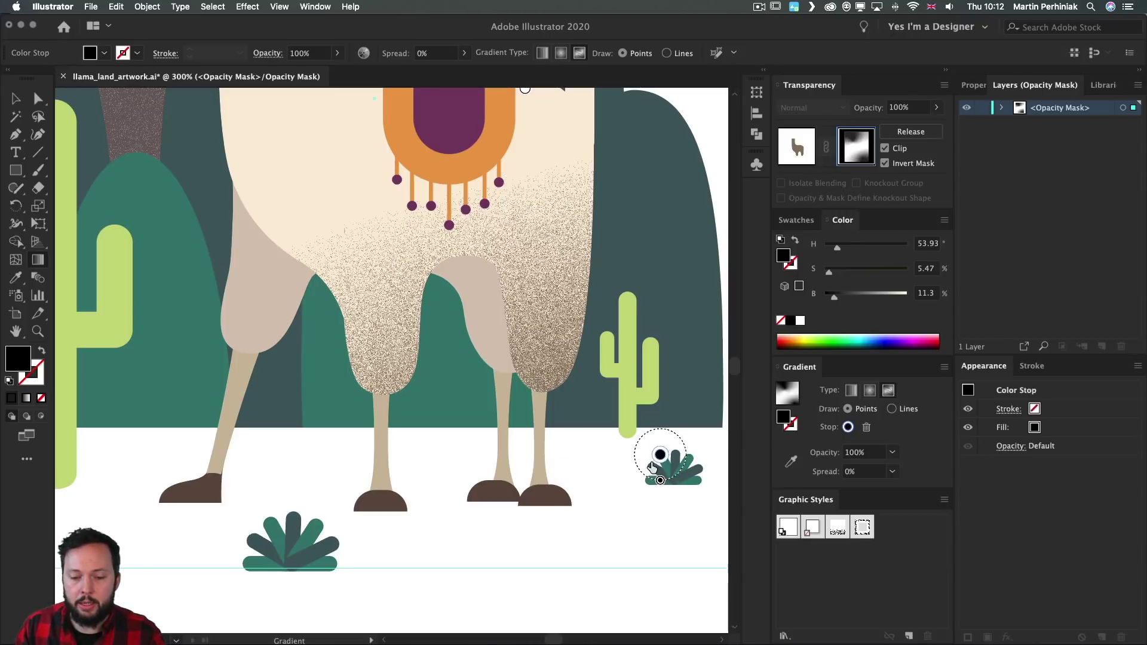
{"action": "left_click_drag", "start_coordinate": [653, 466], "coordinate": [440, 501]}
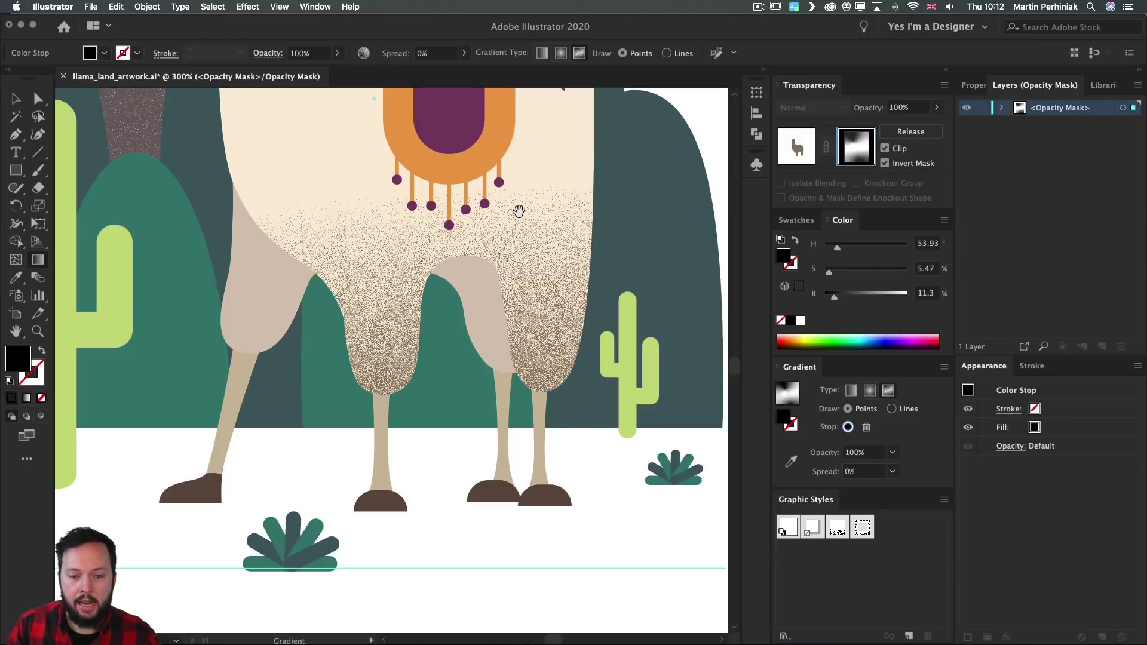
{"action": "key", "text": "Escape"}
{"action": "scroll", "coordinate": [514, 299], "scroll_direction": "up", "scroll_amount": 5}
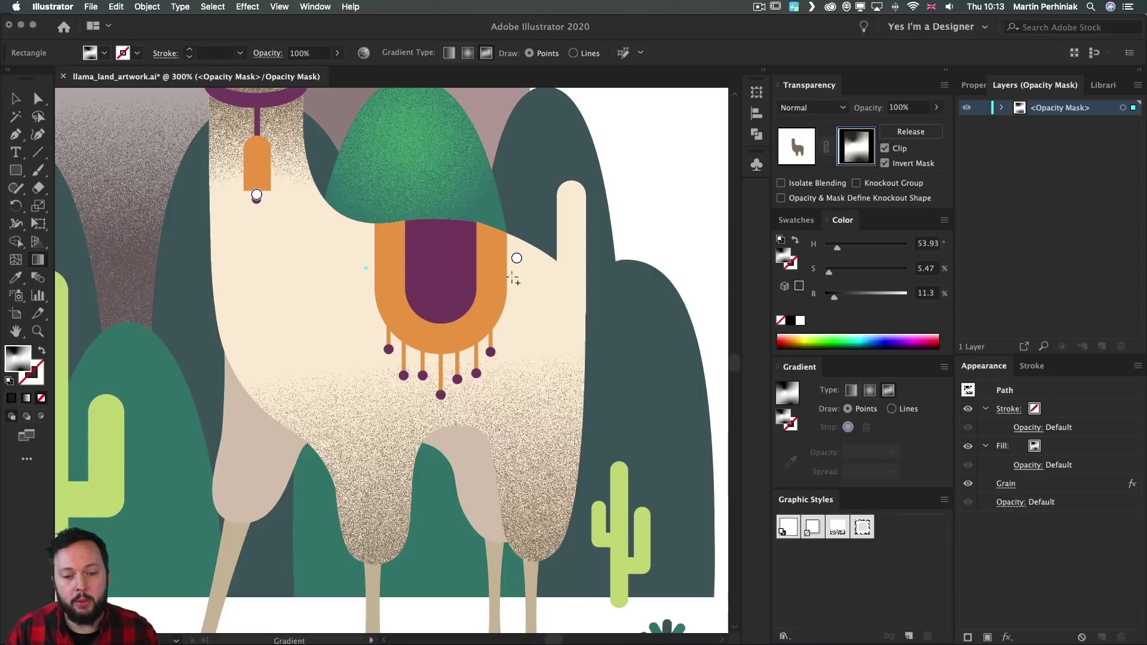
{"action": "left_click_drag", "start_coordinate": [517, 259], "coordinate": [441, 350]}
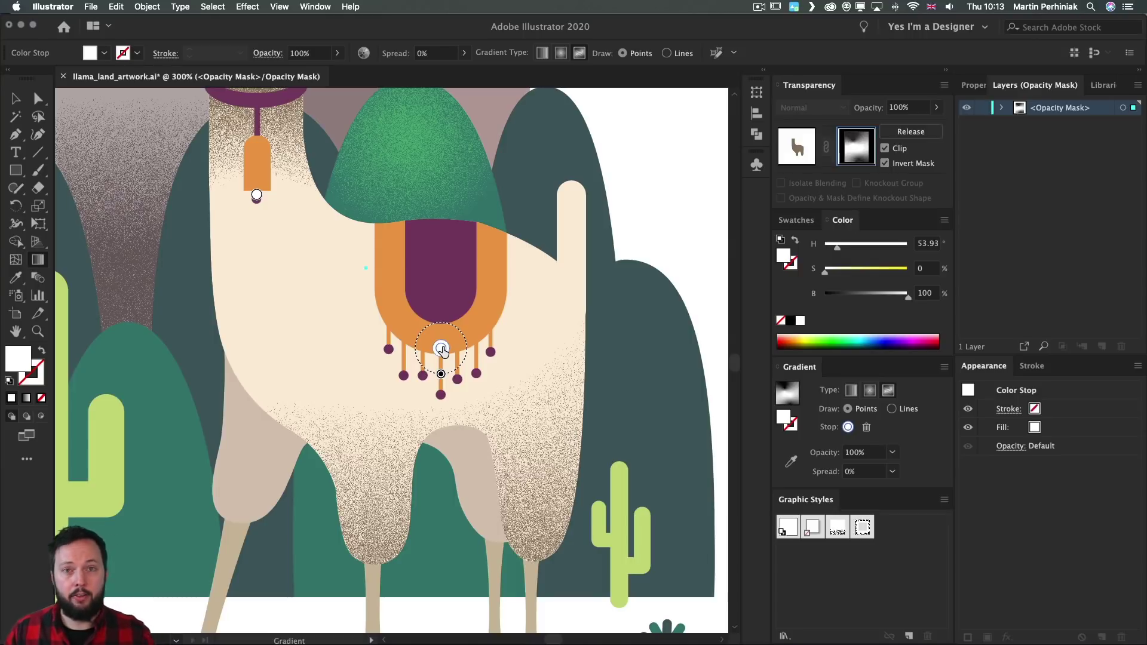
Zoom out to 150% and deselect the artwork to review the finished grainy llama scene.
{"action": "key", "text": "super+minus"}
{"action": "key", "text": "super+minus"}
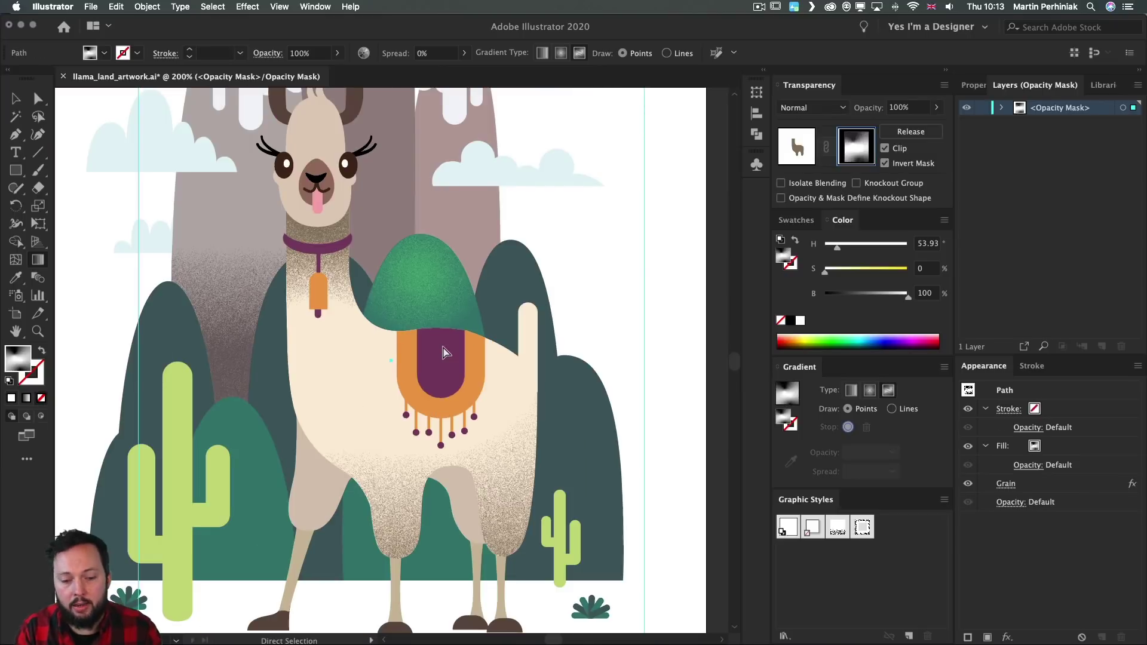
{"action": "key", "text": "g"}
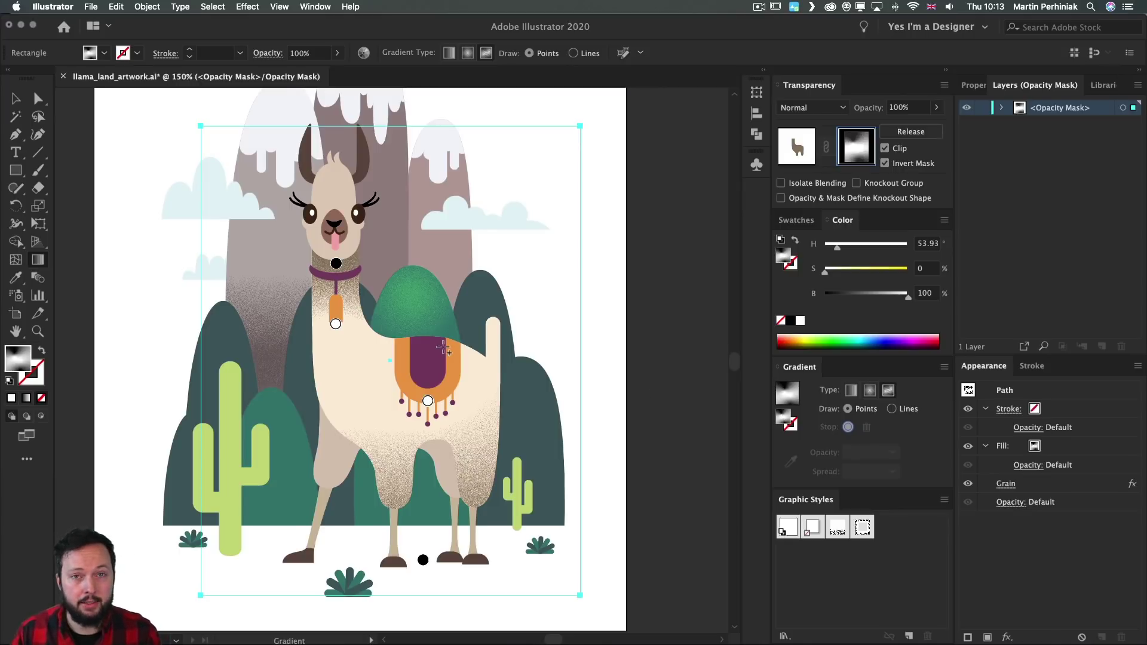
{"action": "left_click", "coordinate": [644, 390]}
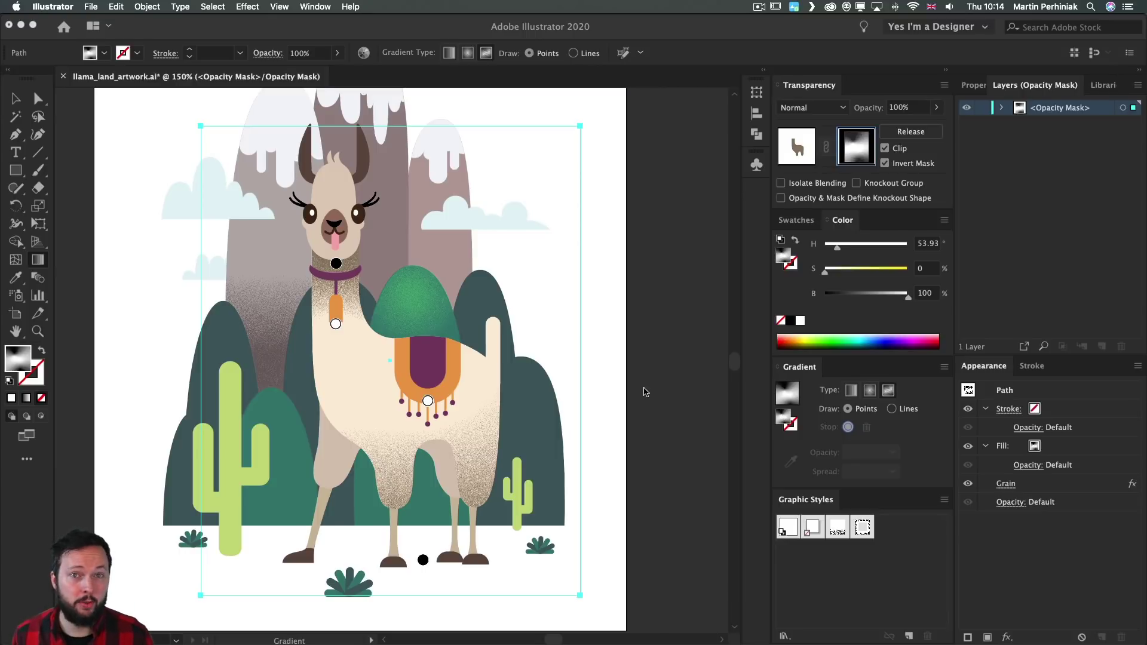